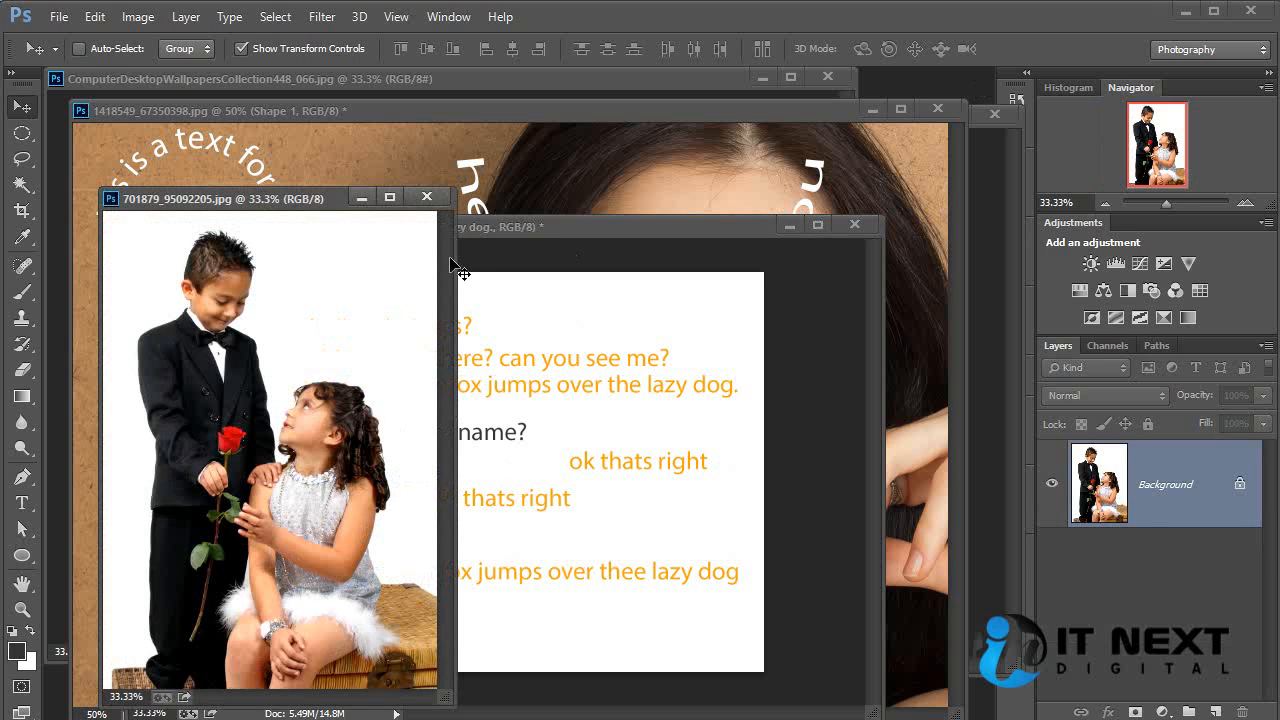
Step: Check the photo's pixel dimensions in Image Size without changing them, and widen its document window
drag(329, 211, 426, 168)
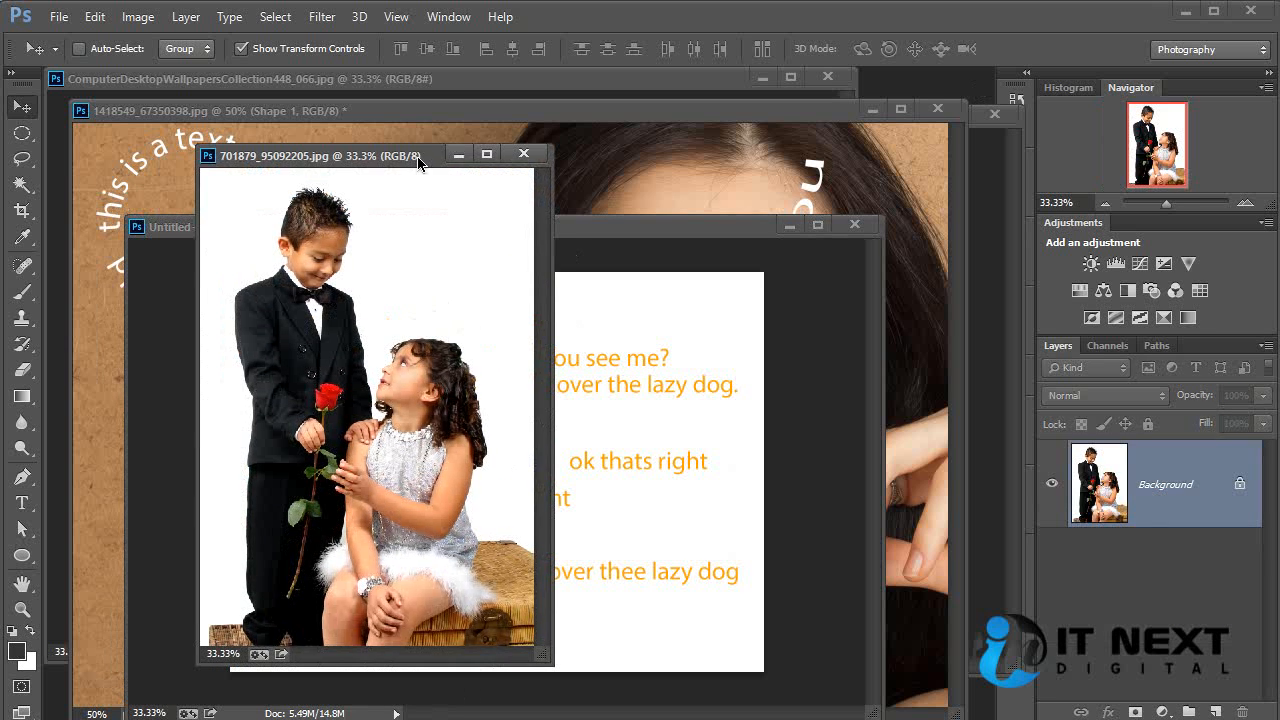
click(140, 18)
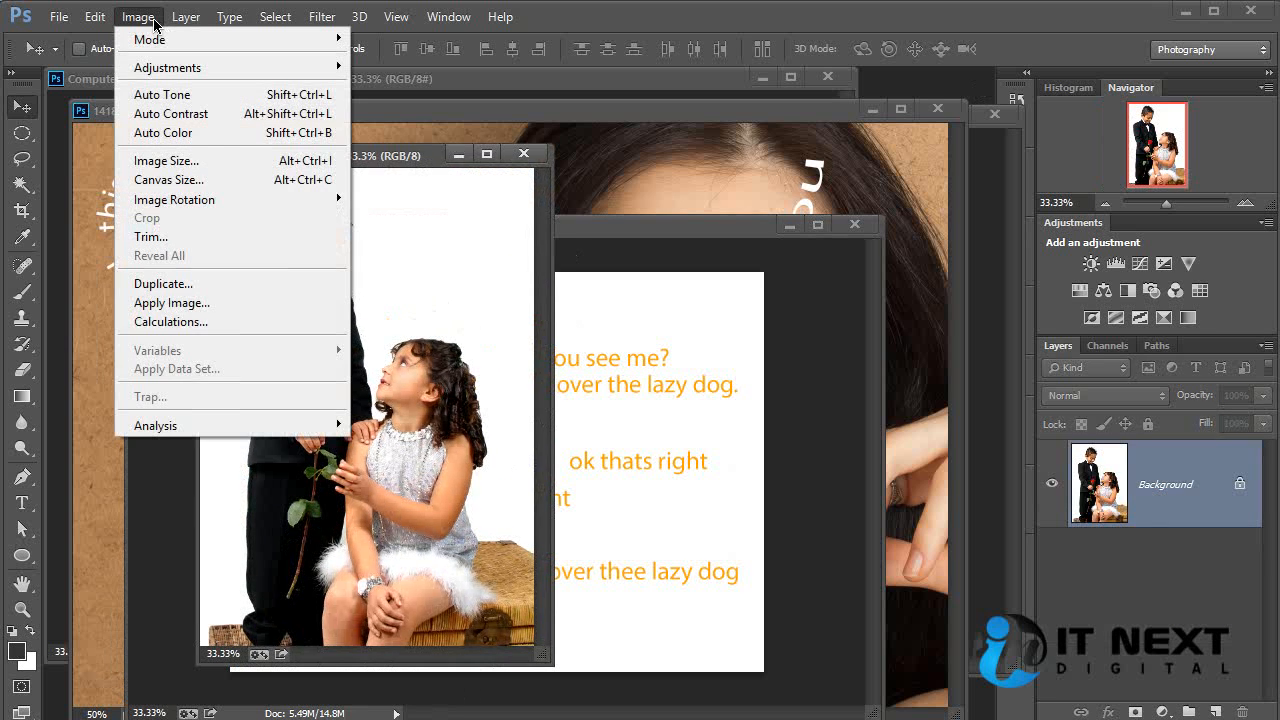
click(219, 161)
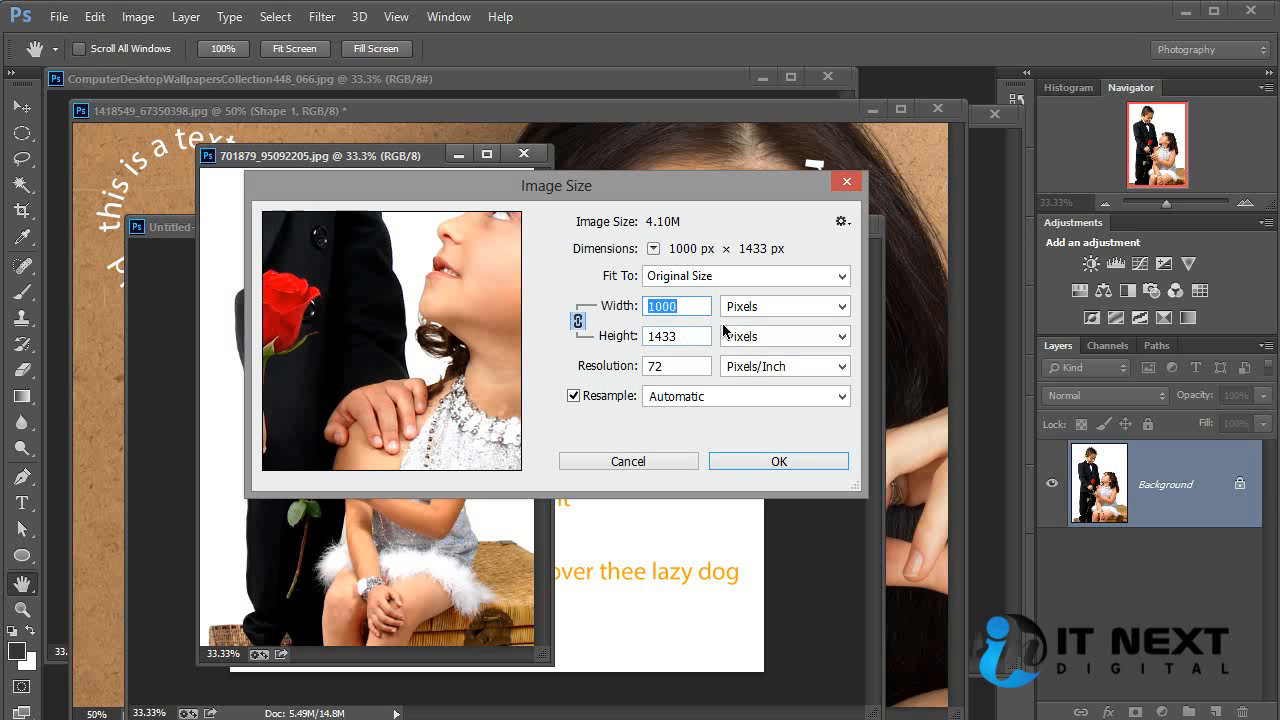
click(846, 186)
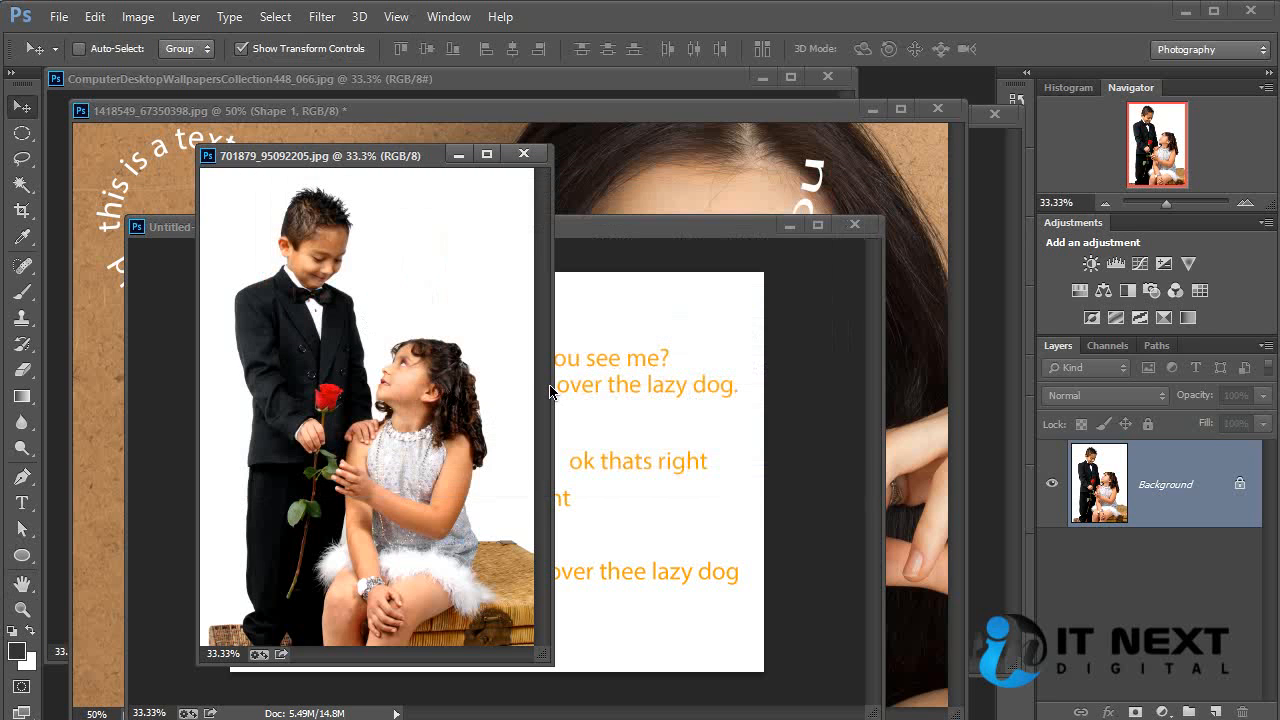
drag(551, 384, 872, 385)
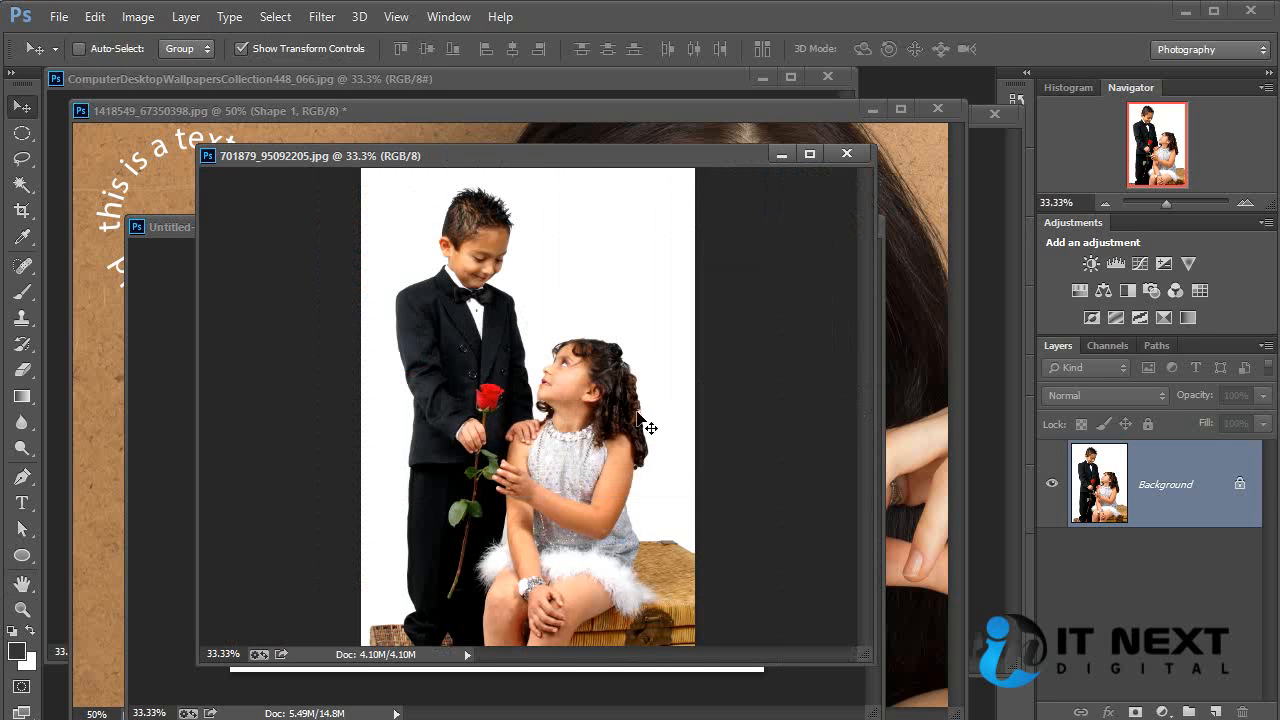
Step: Start a horizontal point text line over the boy's lower trousers
click(22, 503)
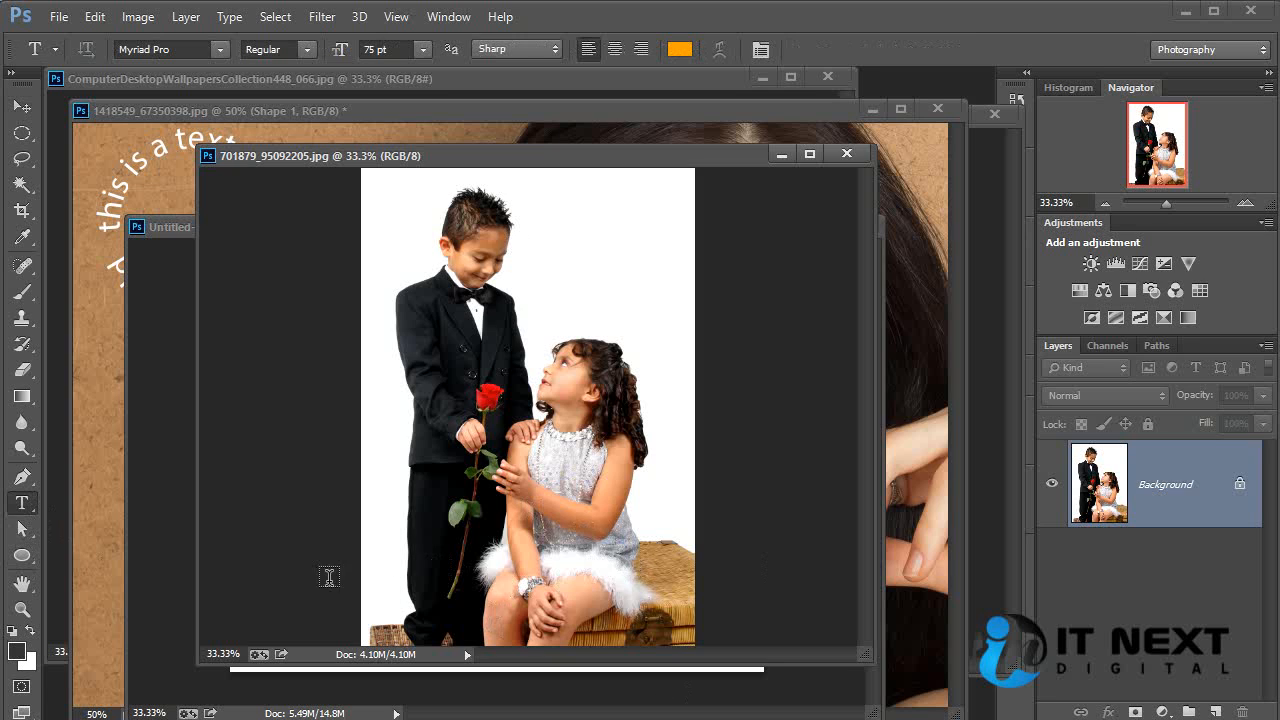
click(417, 566)
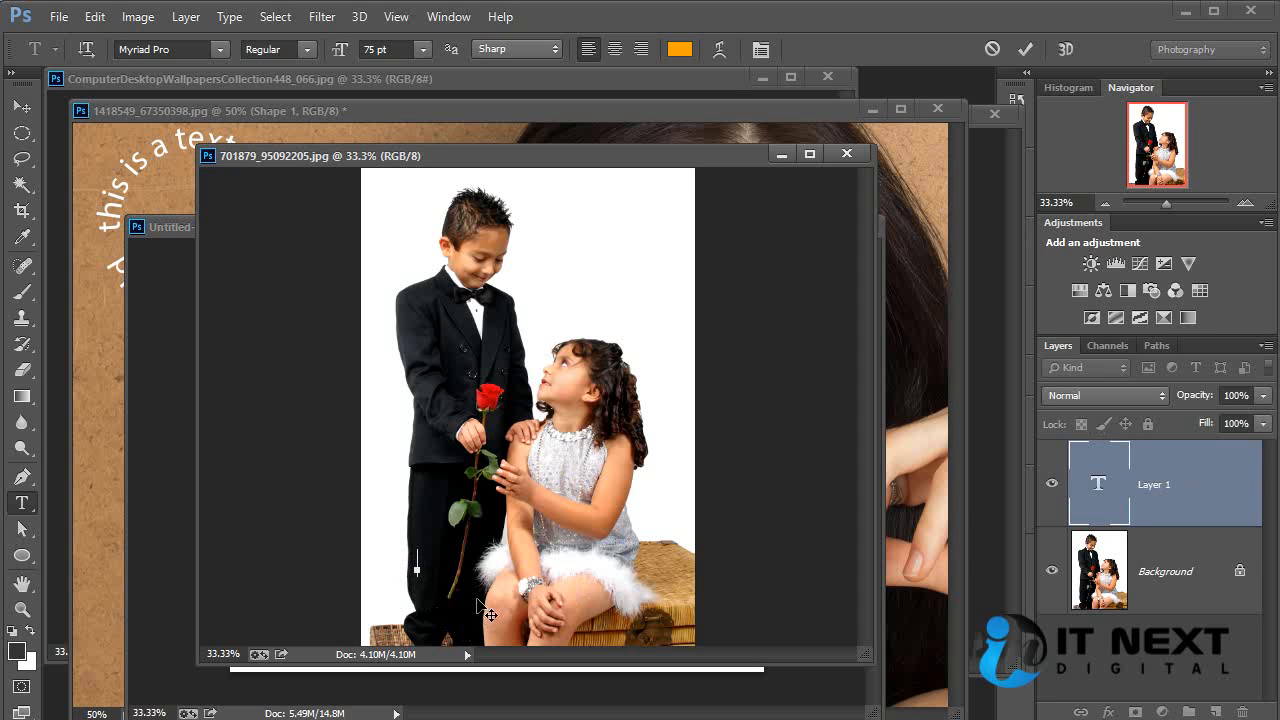
key(ctrl)
key(ctrl+v)
key(ctrl+a)
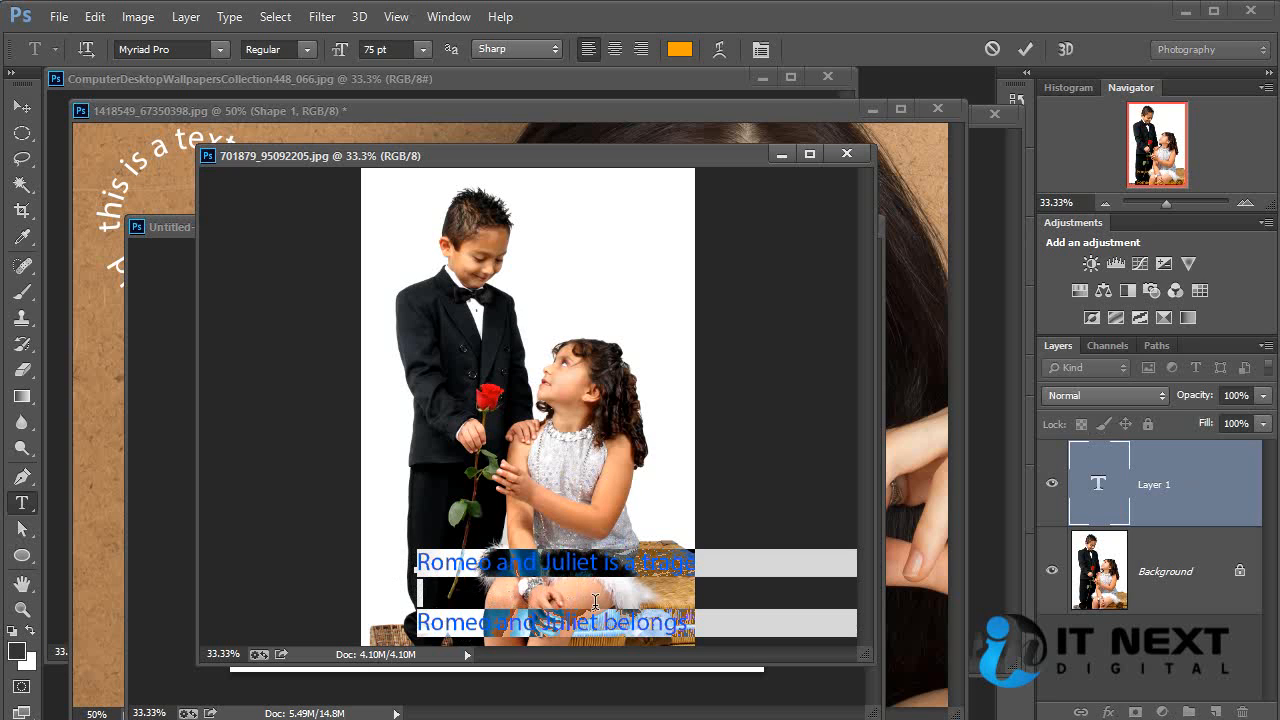
key(BackSpace)
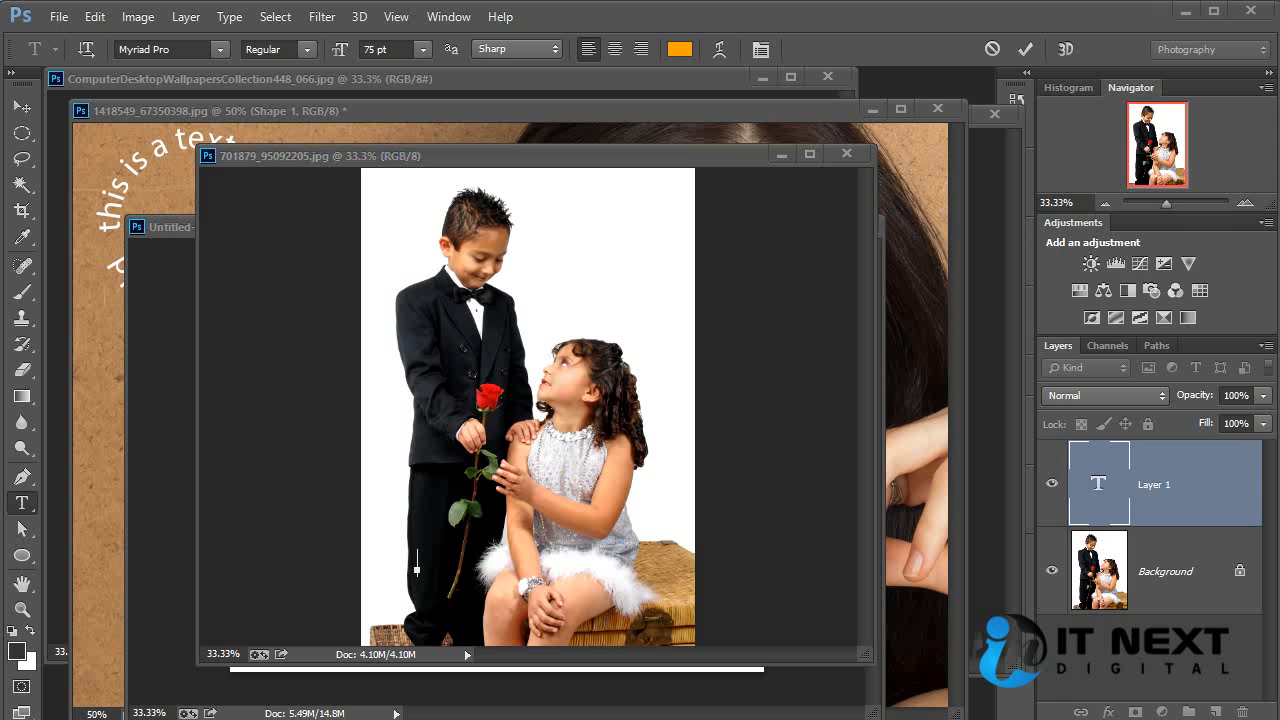
Step: Copy the title line "Romeo and Juliet" from Notepad, paste it into the new text layer in Photoshop and select it
key(alt+Tab)
drag(271, 131, 135, 140)
right_click(135, 140)
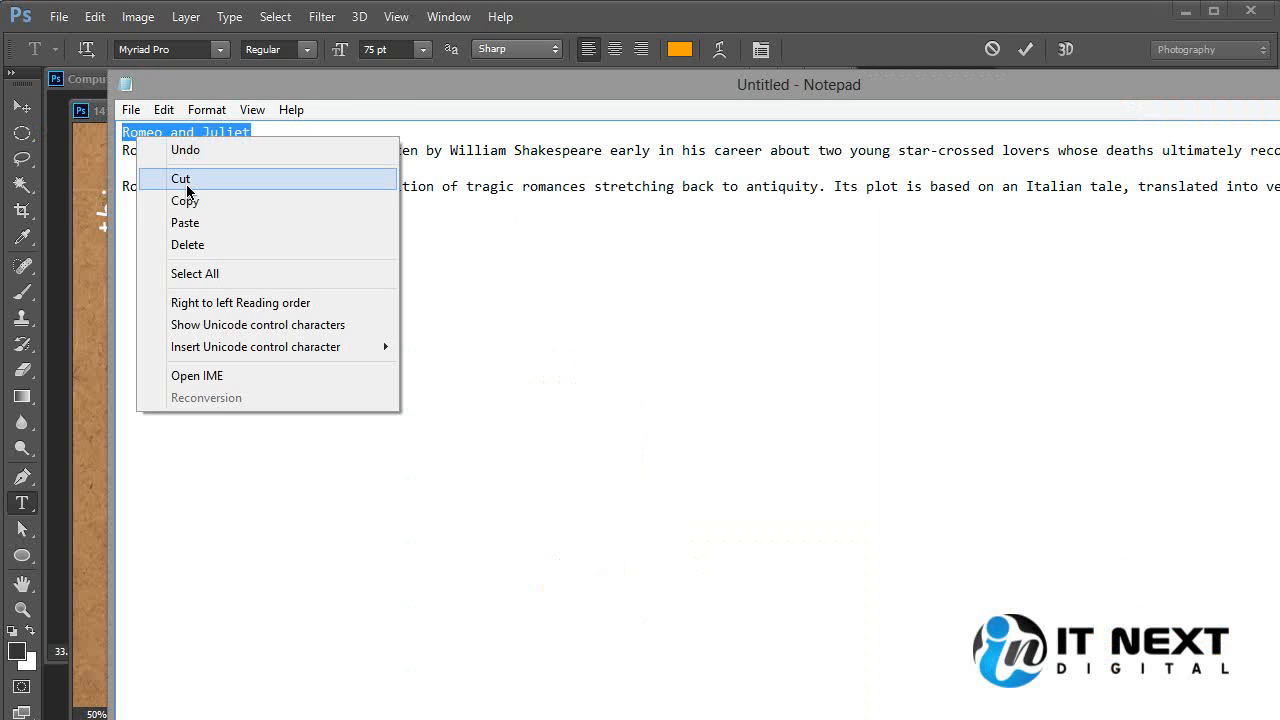
click(193, 201)
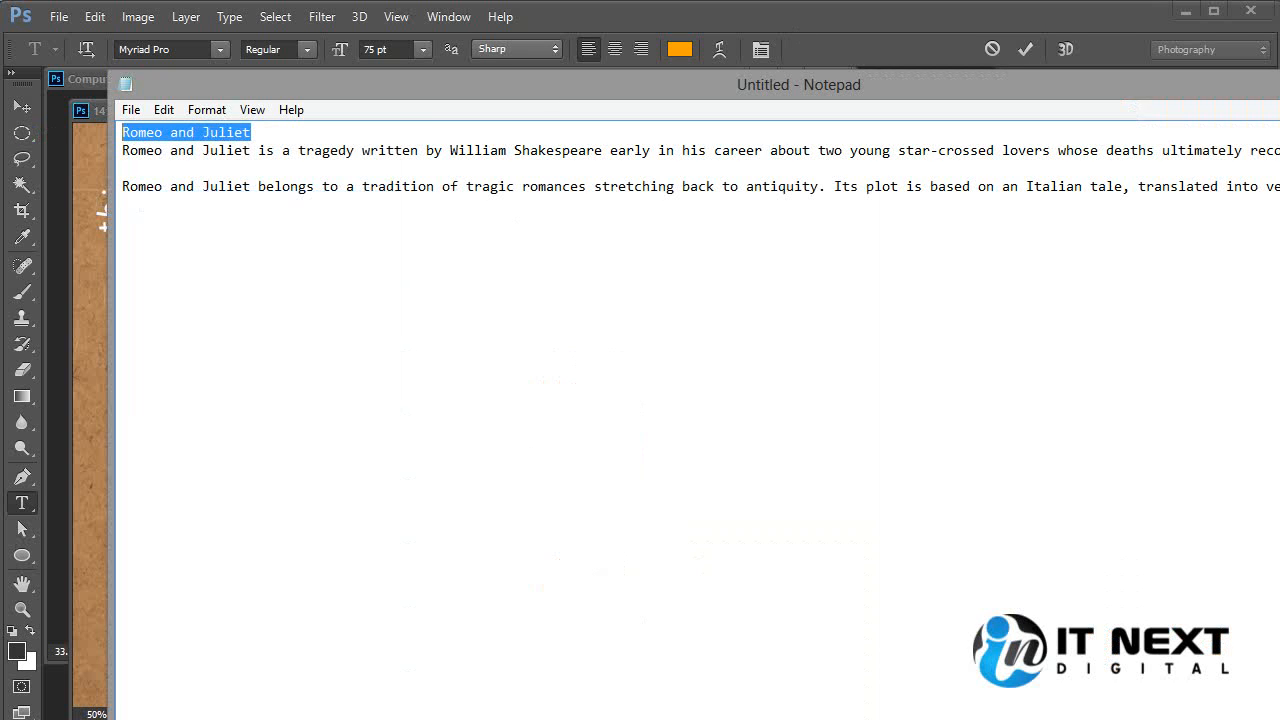
key(alt+Tab)
right_click(446, 567)
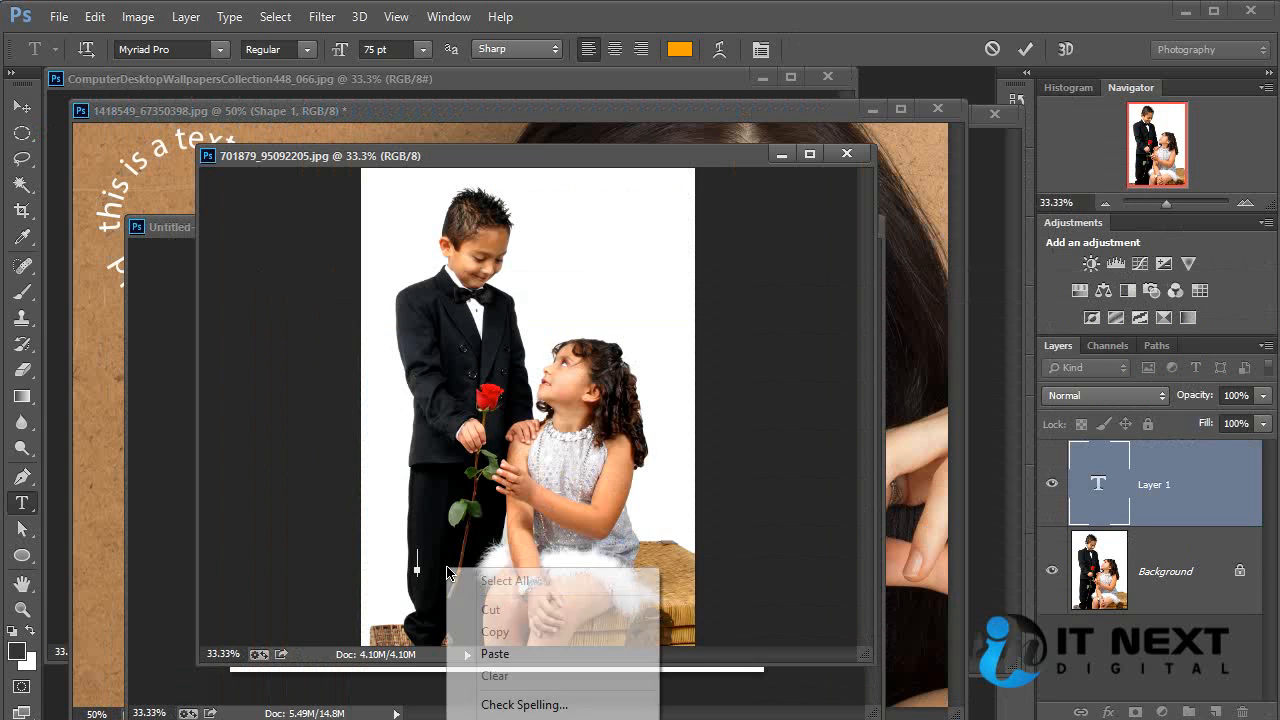
click(497, 655)
key(ctrl+a)
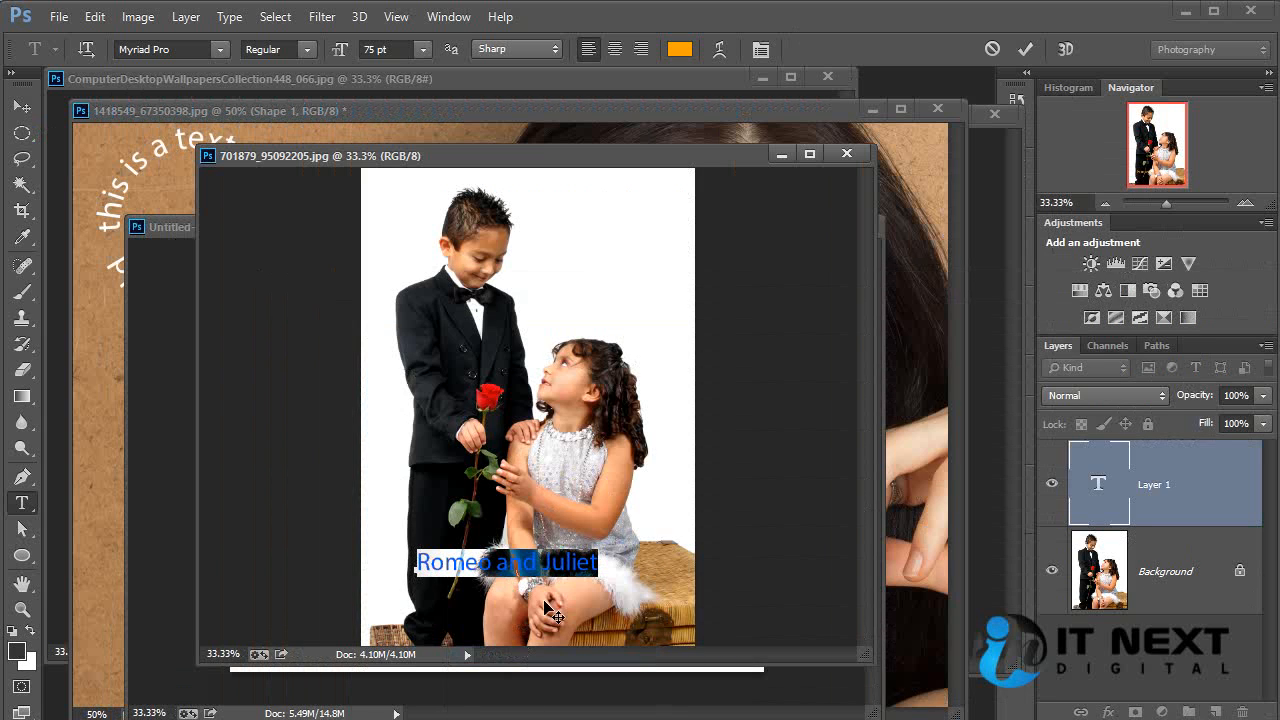
Step: Set the title's font to Appetite
click(219, 50)
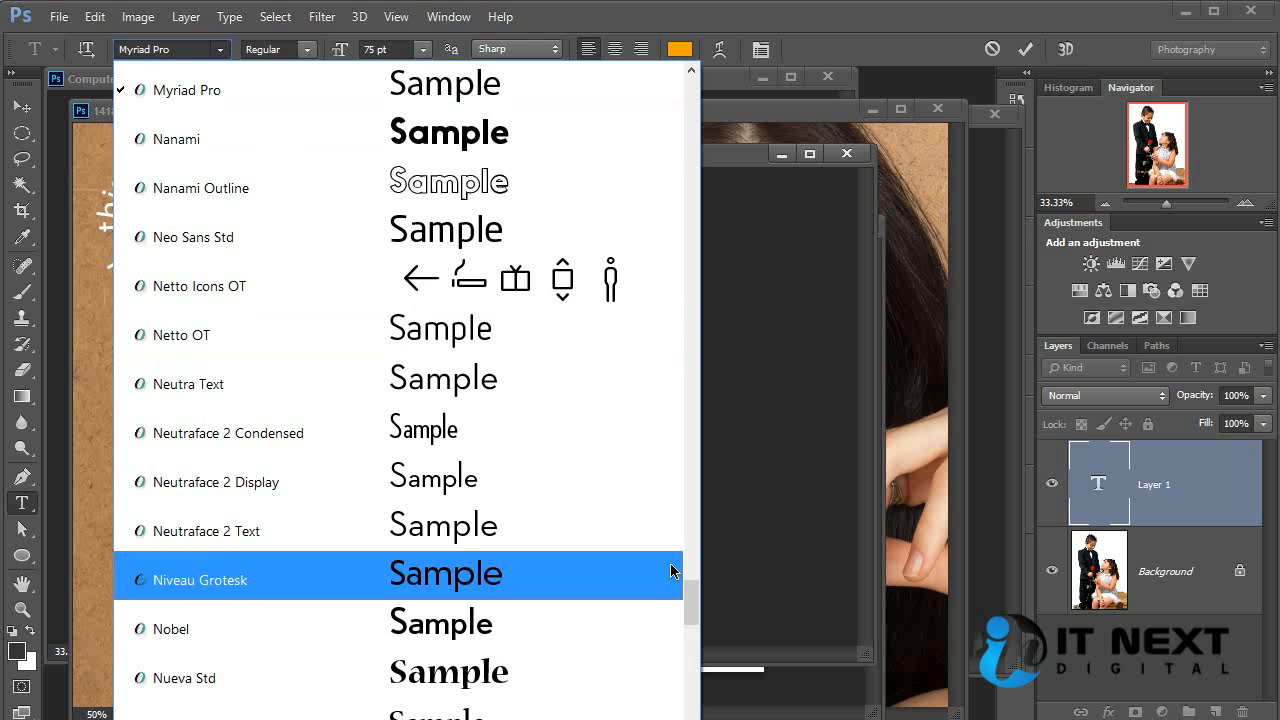
drag(692, 608, 683, 108)
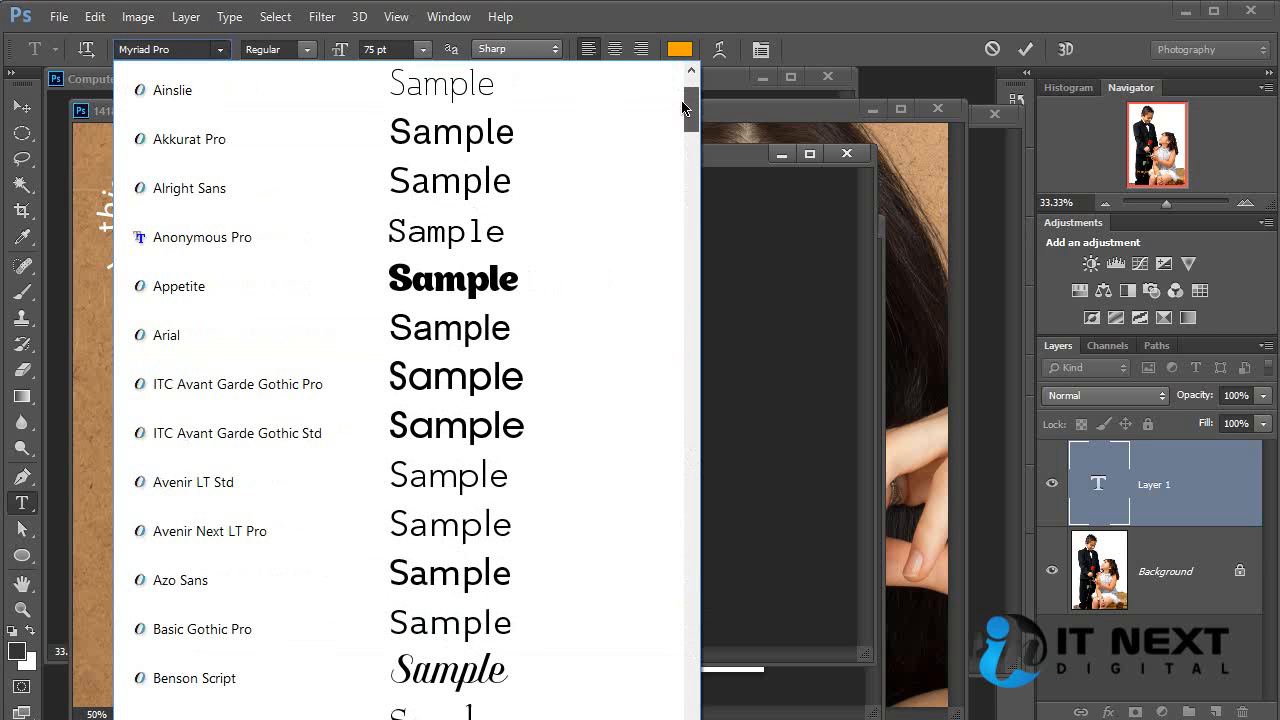
click(591, 280)
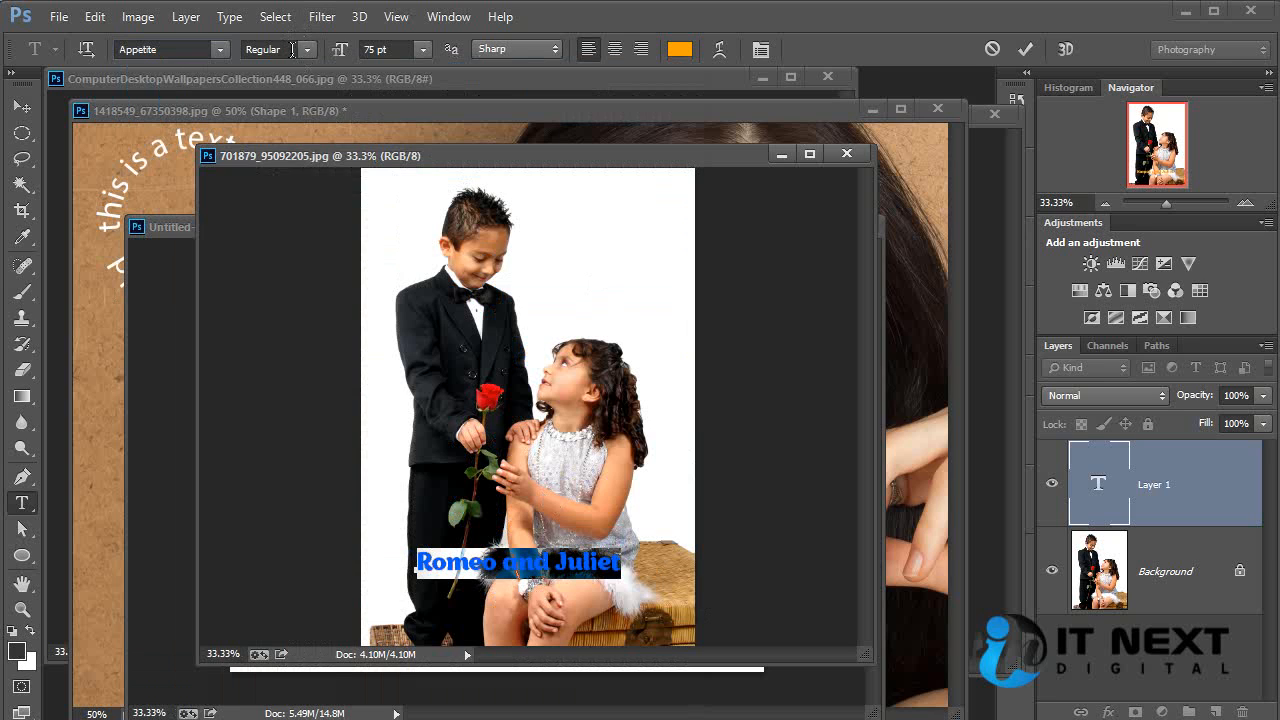
Step: Change the title's font to FS Zulia Pro
click(219, 49)
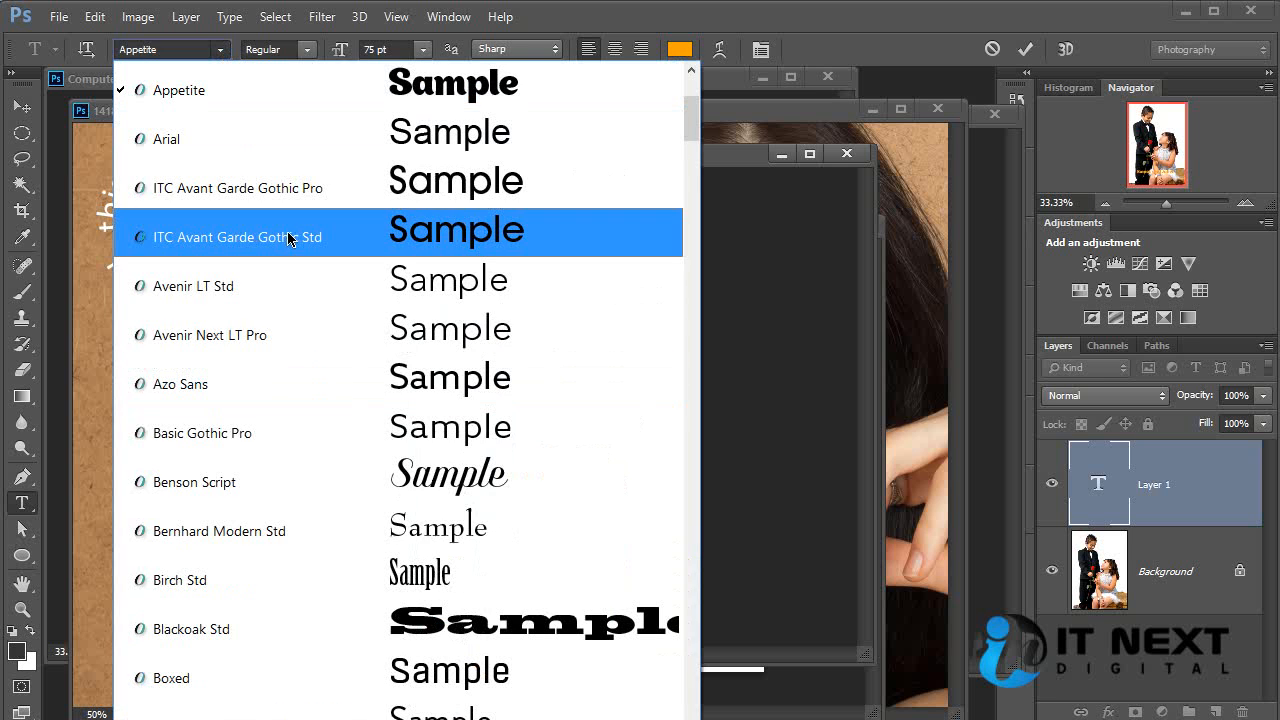
scroll(440, 430, down, 2)
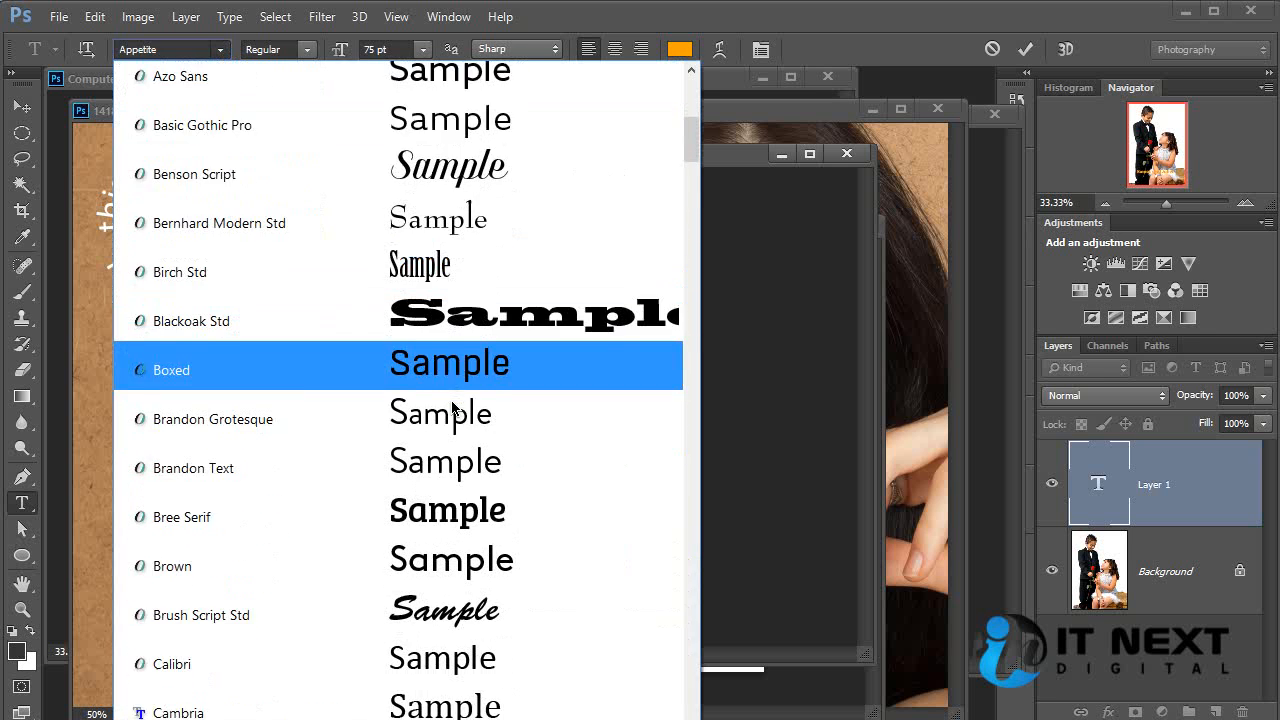
scroll(451, 405, down, 1)
scroll(452, 399, down, 1)
scroll(476, 401, down, 12)
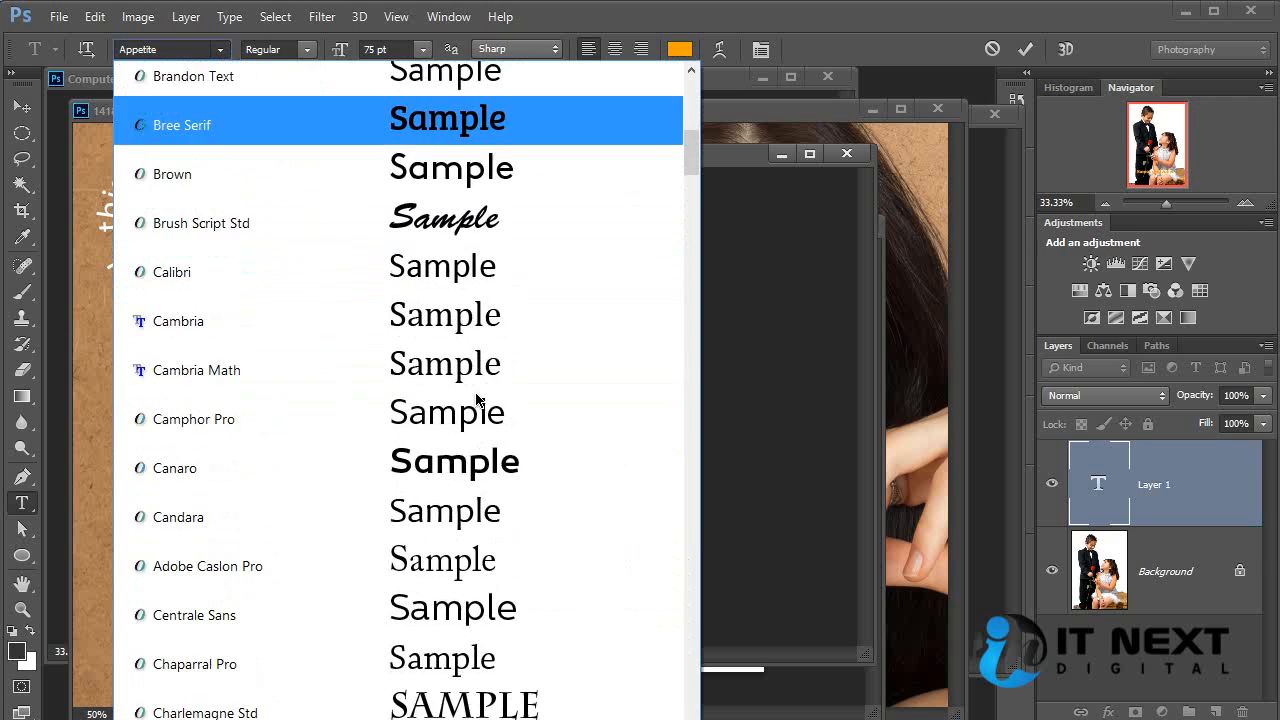
scroll(476, 401, down, 7)
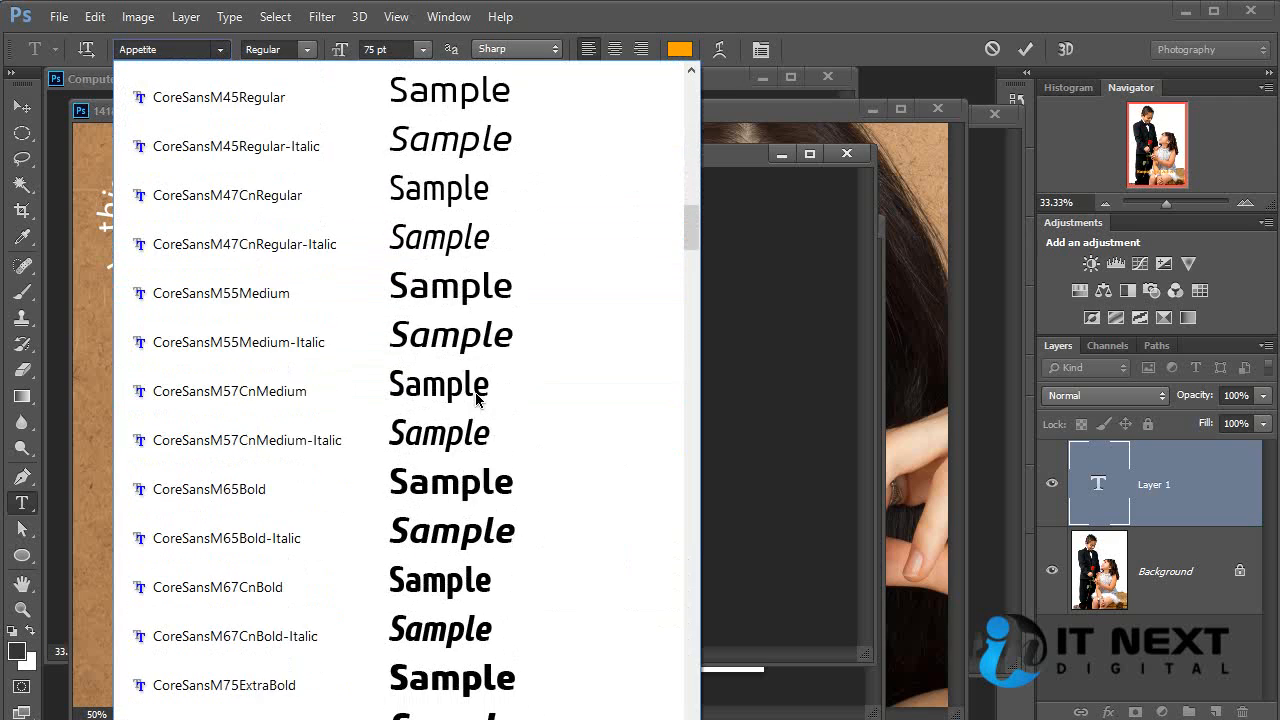
scroll(476, 401, down, 9)
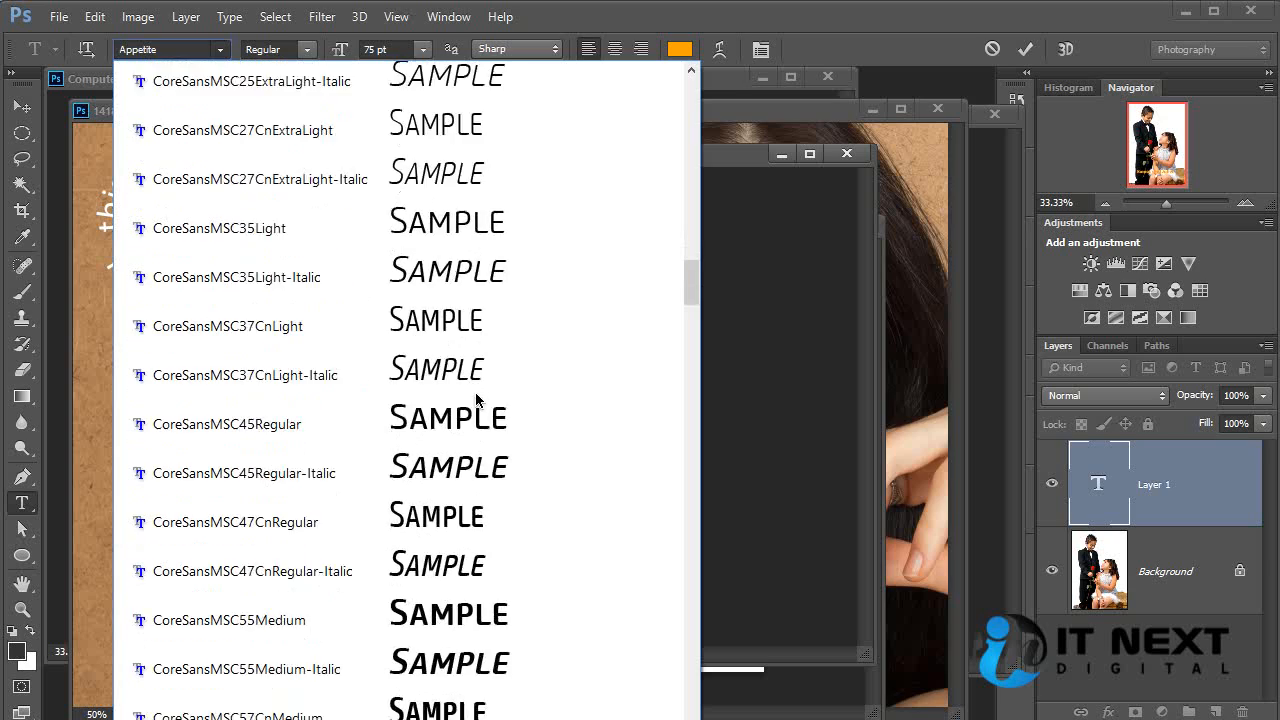
scroll(476, 398, down, 7)
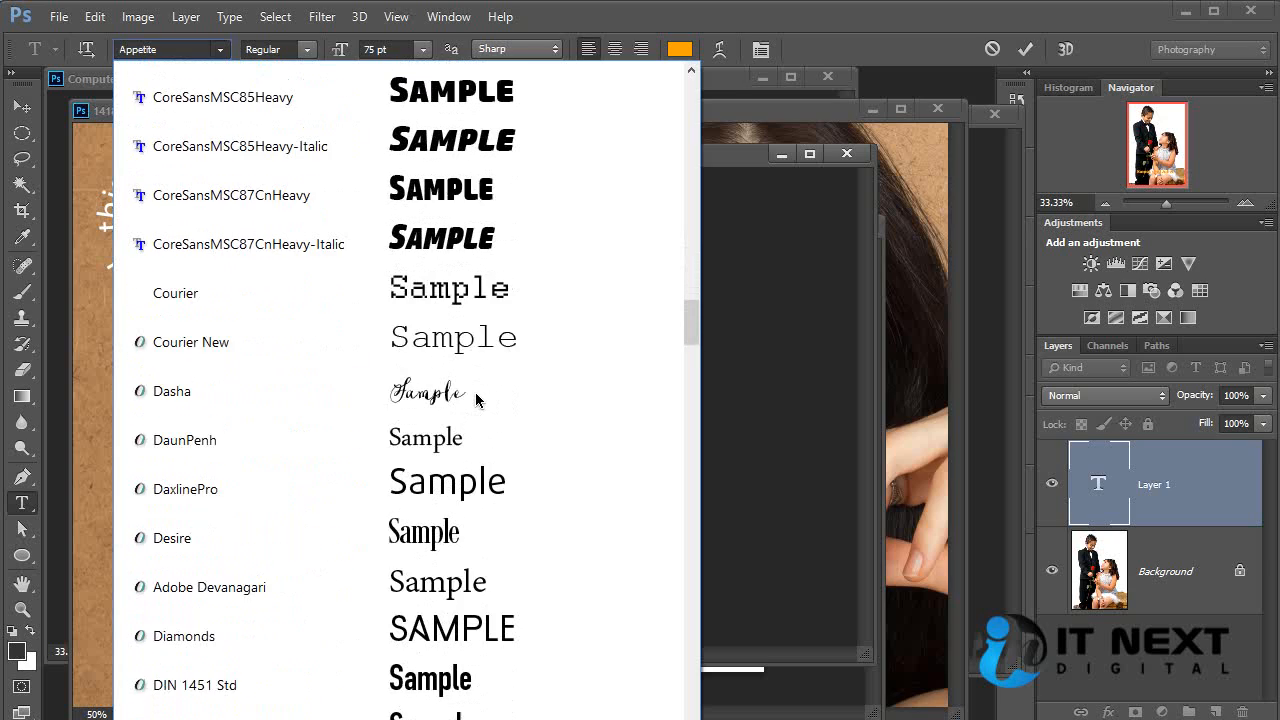
scroll(476, 398, down, 5)
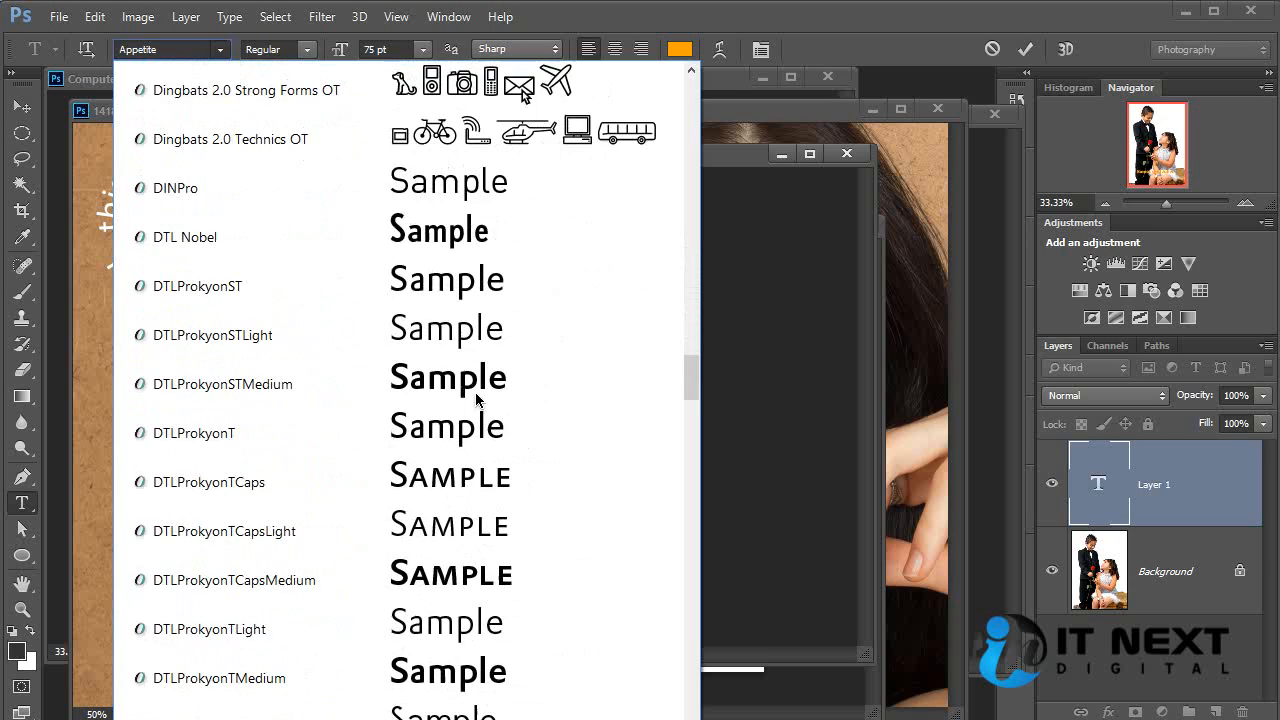
scroll(476, 400, down, 2)
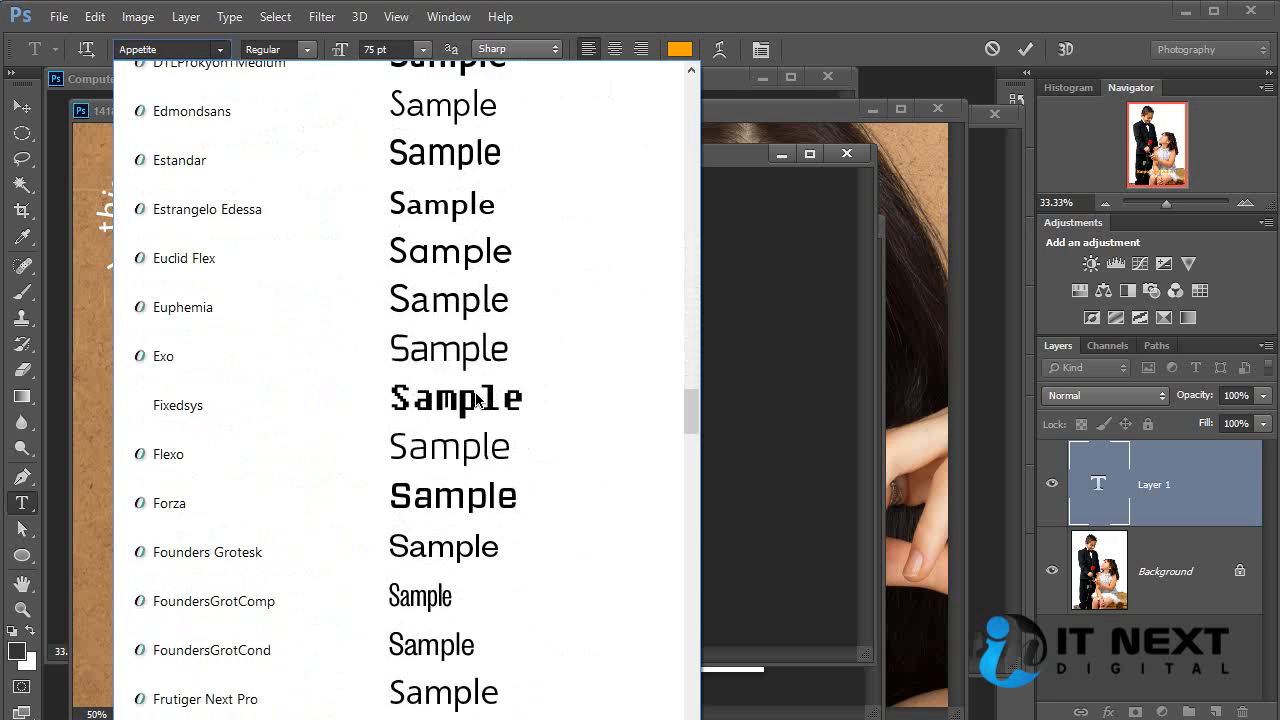
click(520, 612)
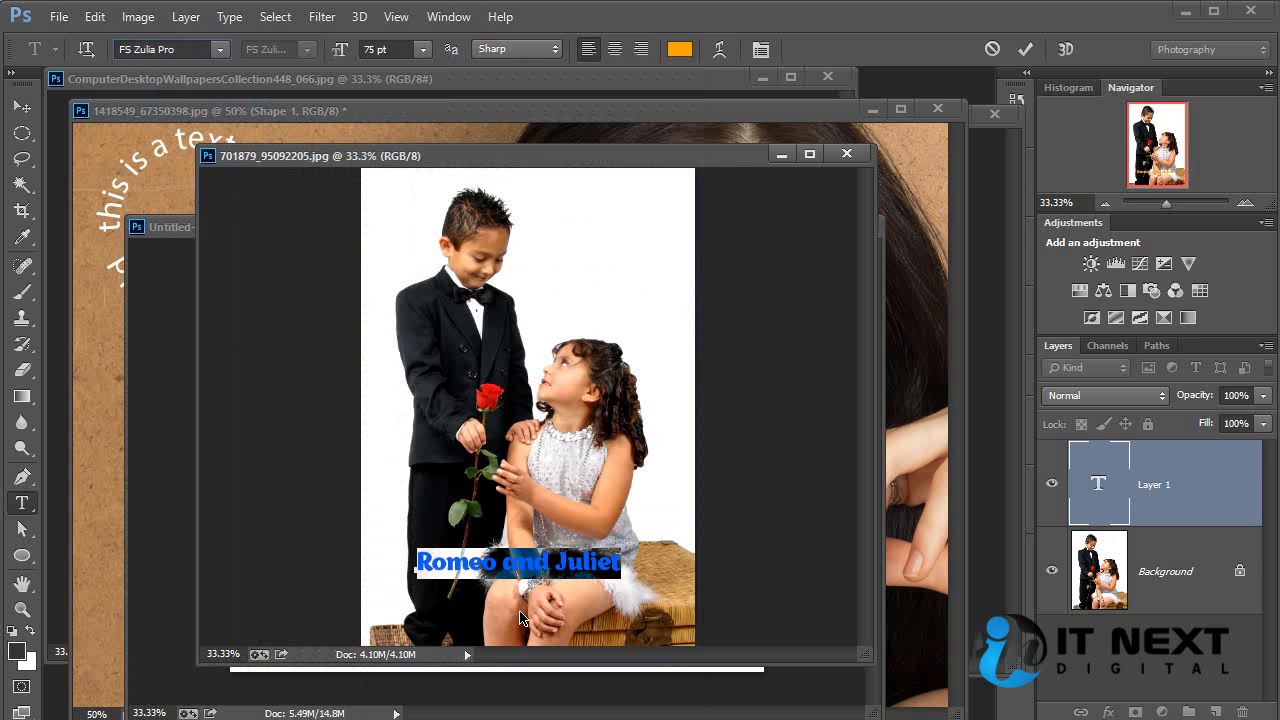
Step: Select the whole title text and set its colour to white
click(502, 568)
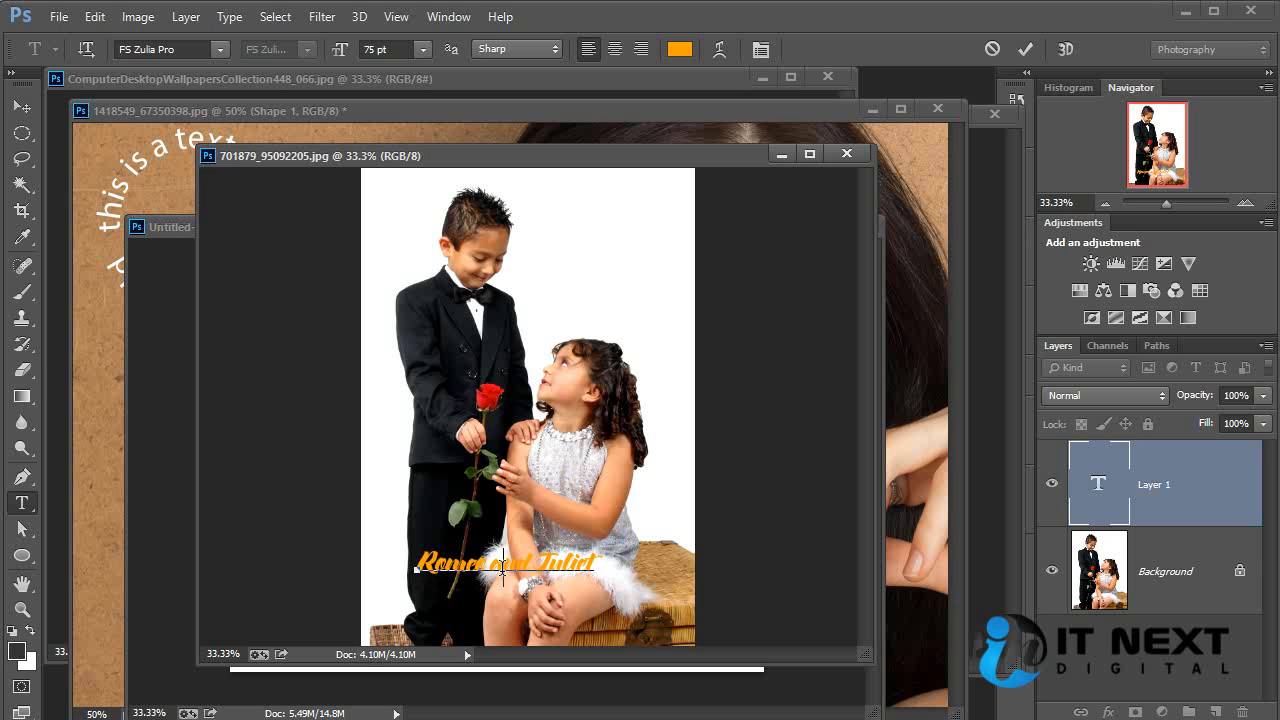
key(ctrl+a)
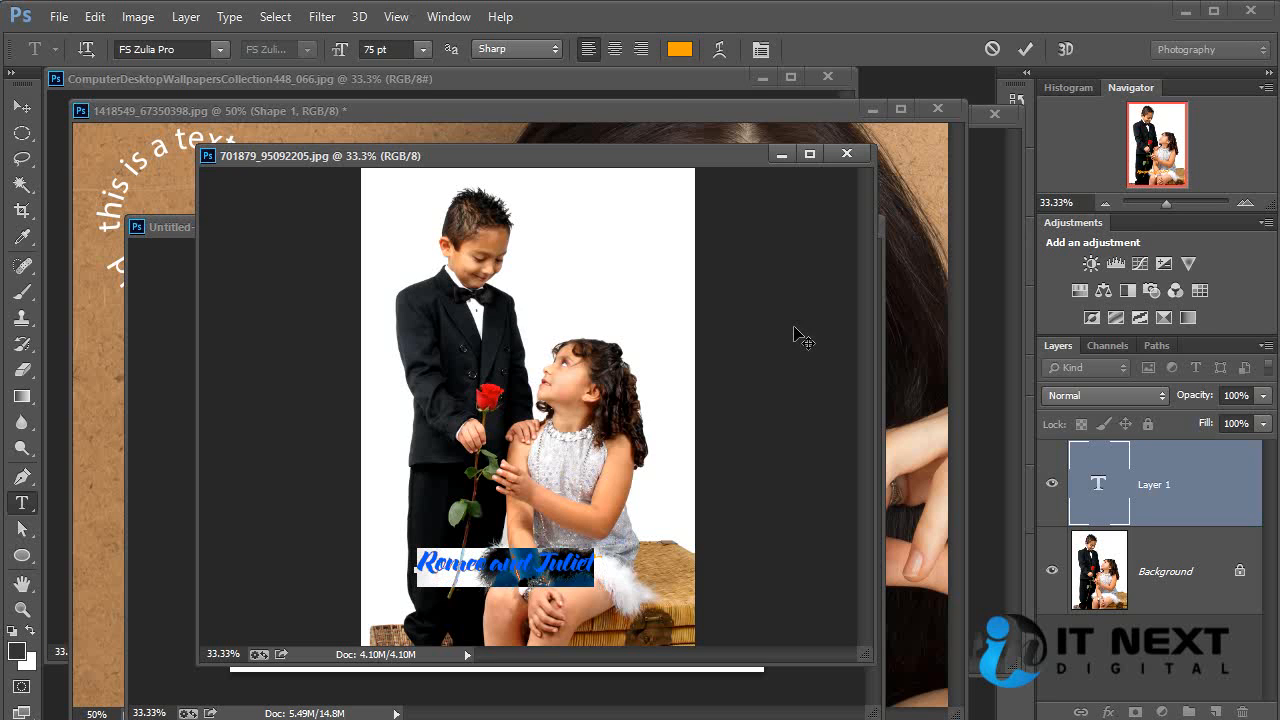
click(680, 49)
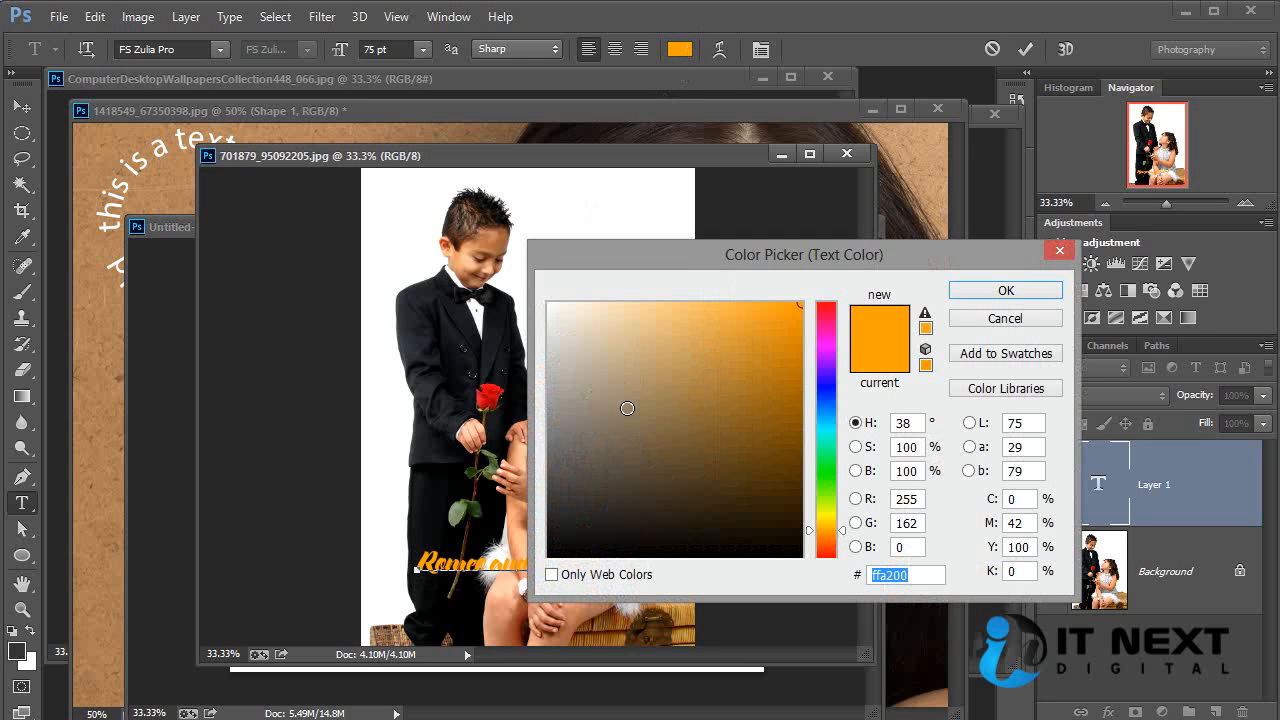
click(548, 302)
click(1006, 290)
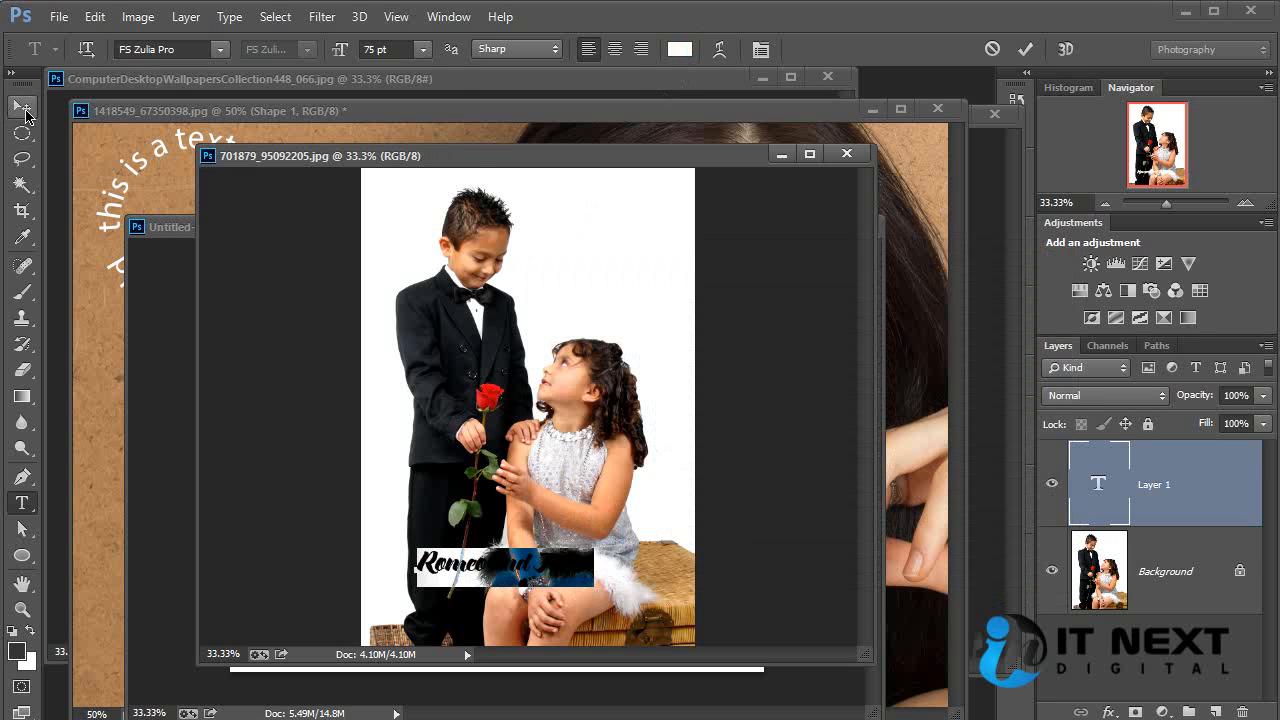
Step: Enlarge the title slightly with a transform, move it a little lower across the children and apply it
click(24, 110)
click(603, 578)
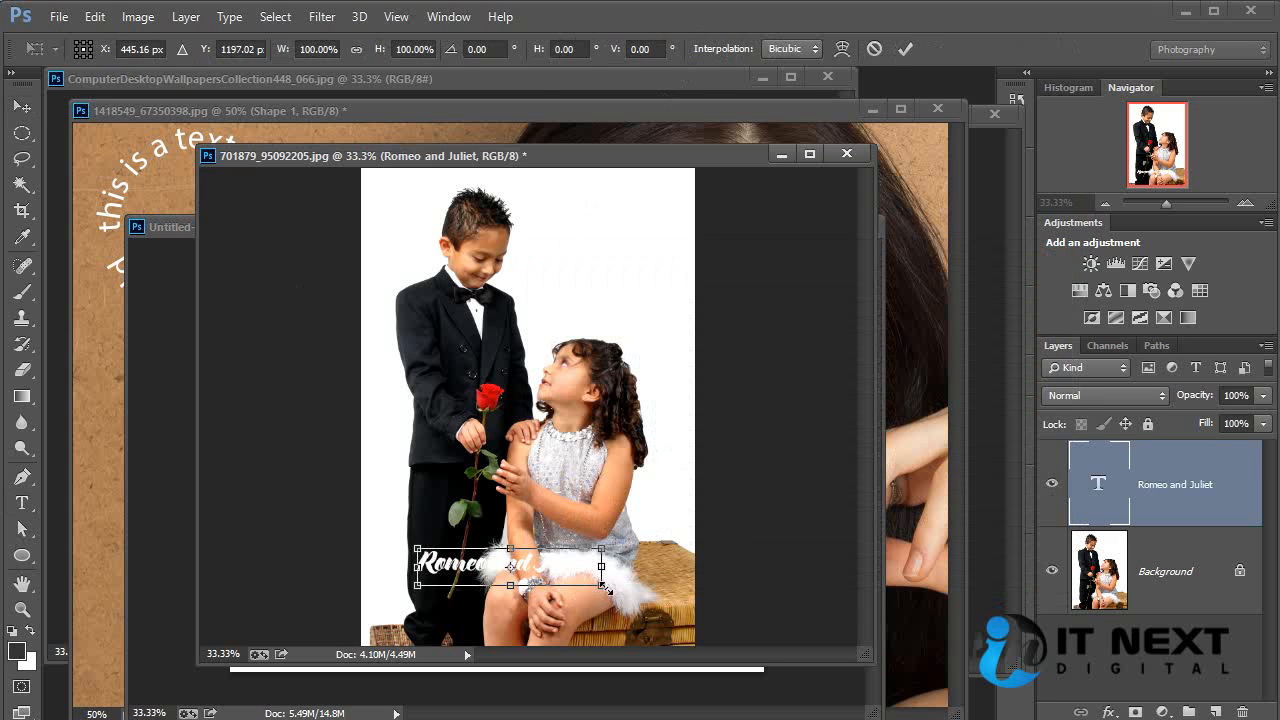
mouse_move(603, 582)
mouse_down()
mouse_move(622, 590)
mouse_move(597, 570)
mouse_move(609, 582)
mouse_up()
key(Return)
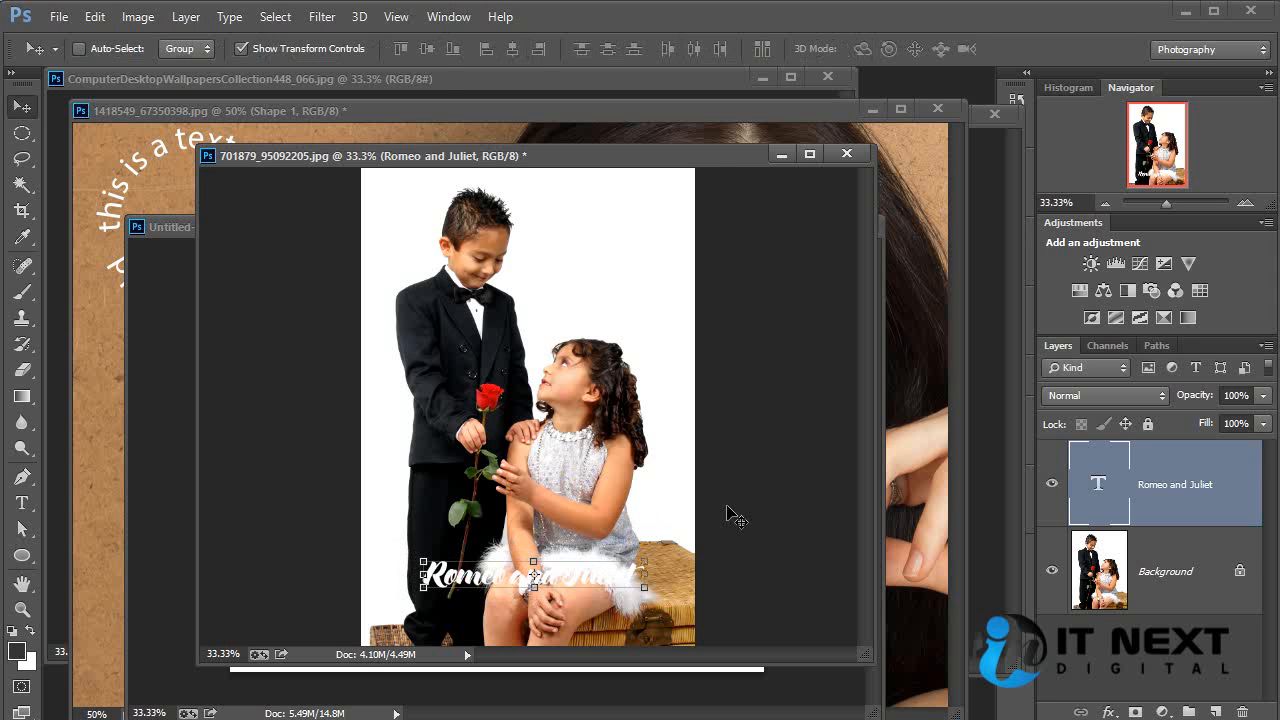
Step: Switch the active shape tool from Ellipse to Rectangle
key(ctrl+plus)
drag(667, 572, 657, 356)
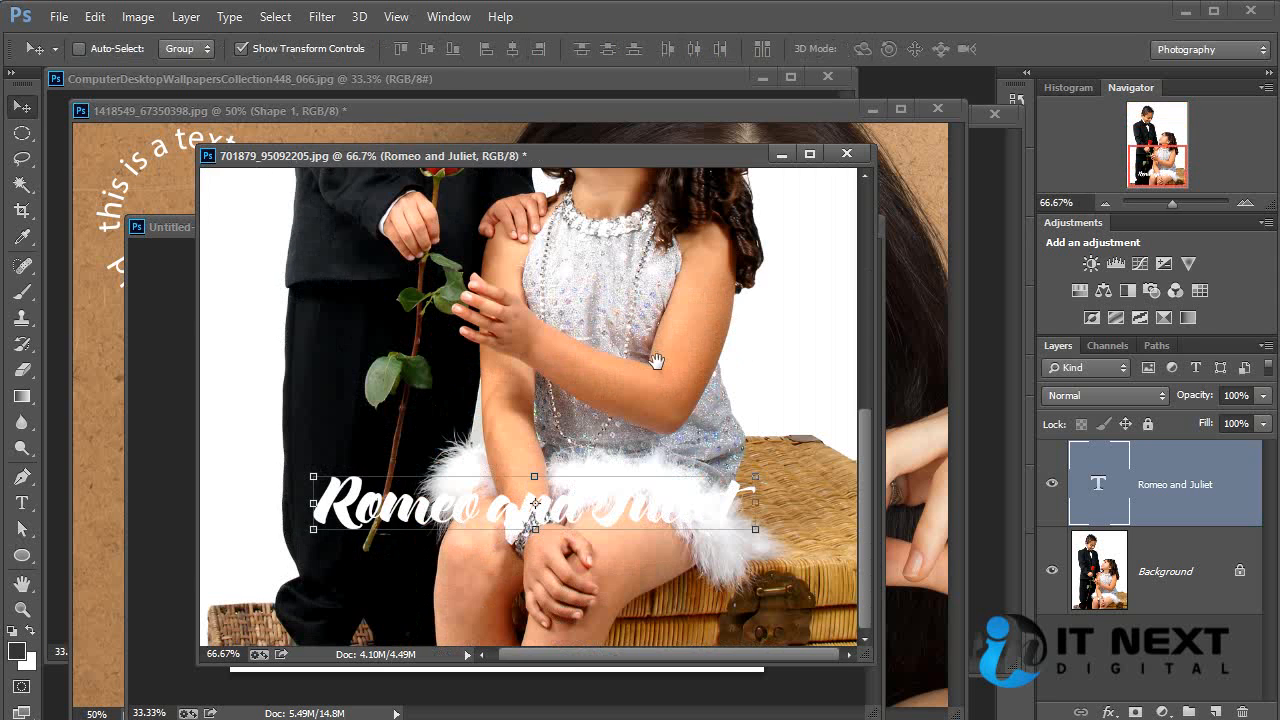
drag(22, 555, 79, 560)
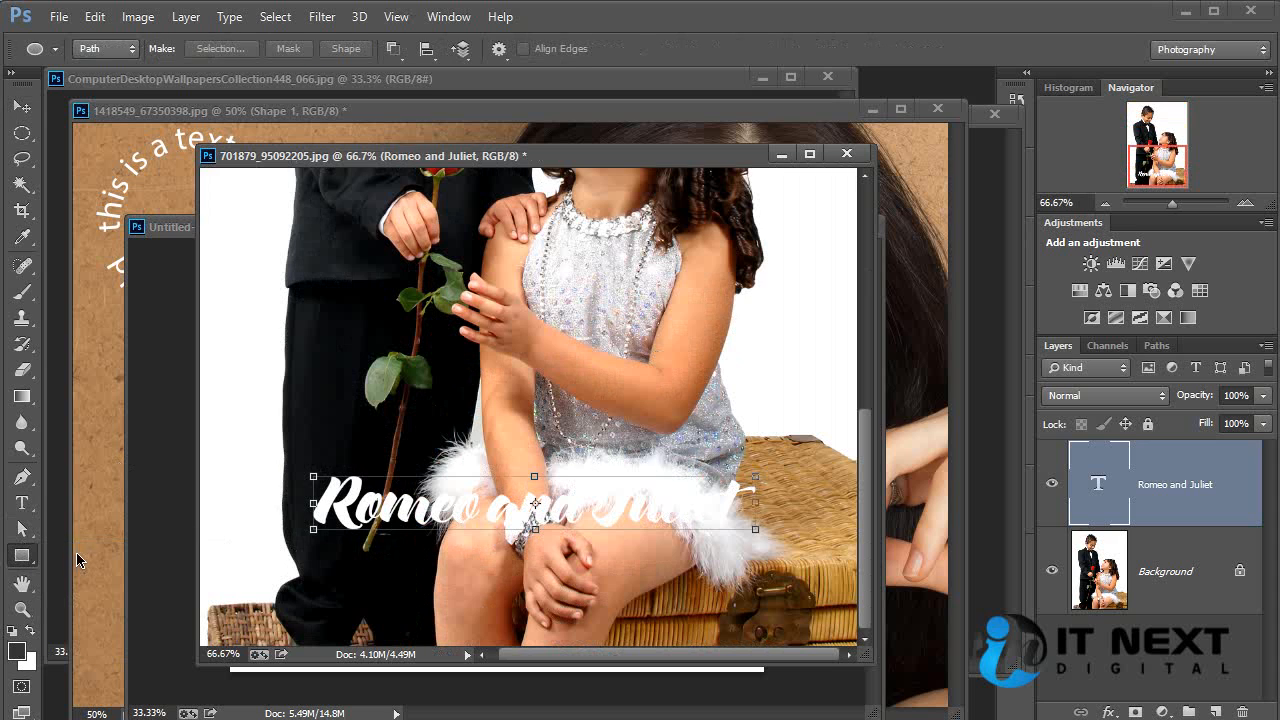
Step: Add a drop shadow to the title with global light off, an angle of 120° and a distance of 4
double_click(1207, 519)
drag(1190, 170, 1022, 166)
click(794, 487)
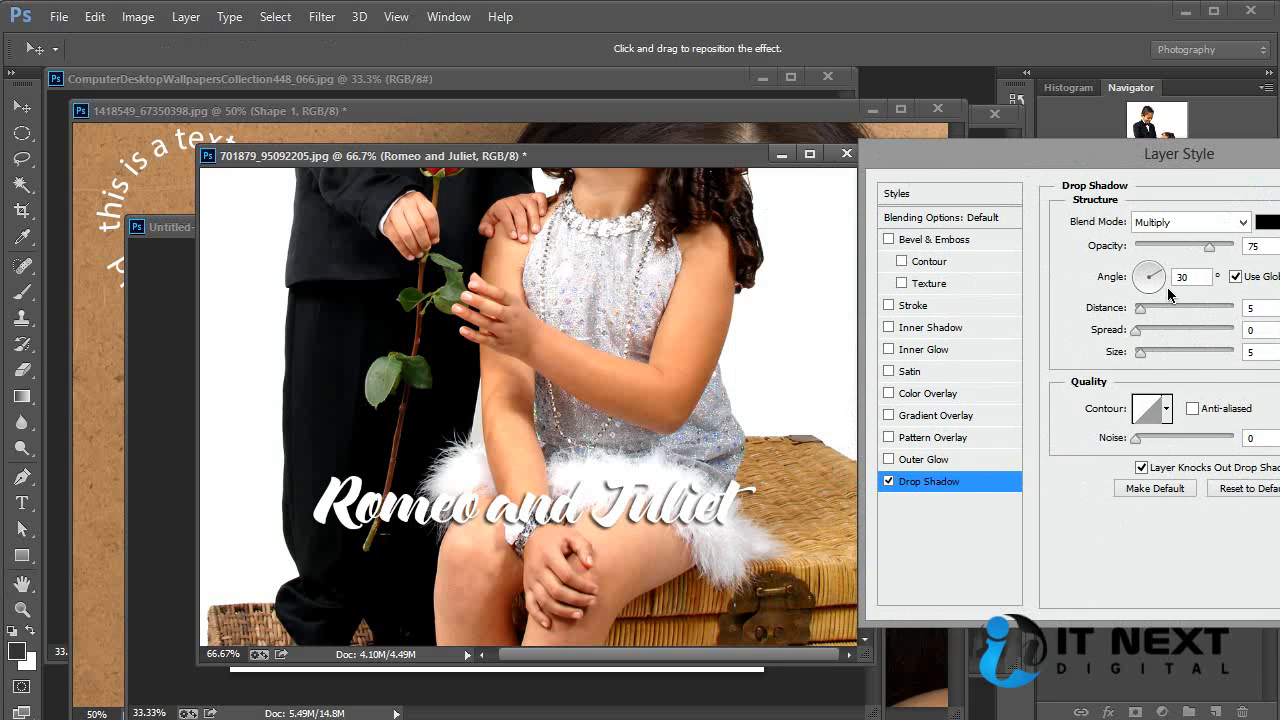
drag(1141, 310, 1138, 310)
click(1250, 279)
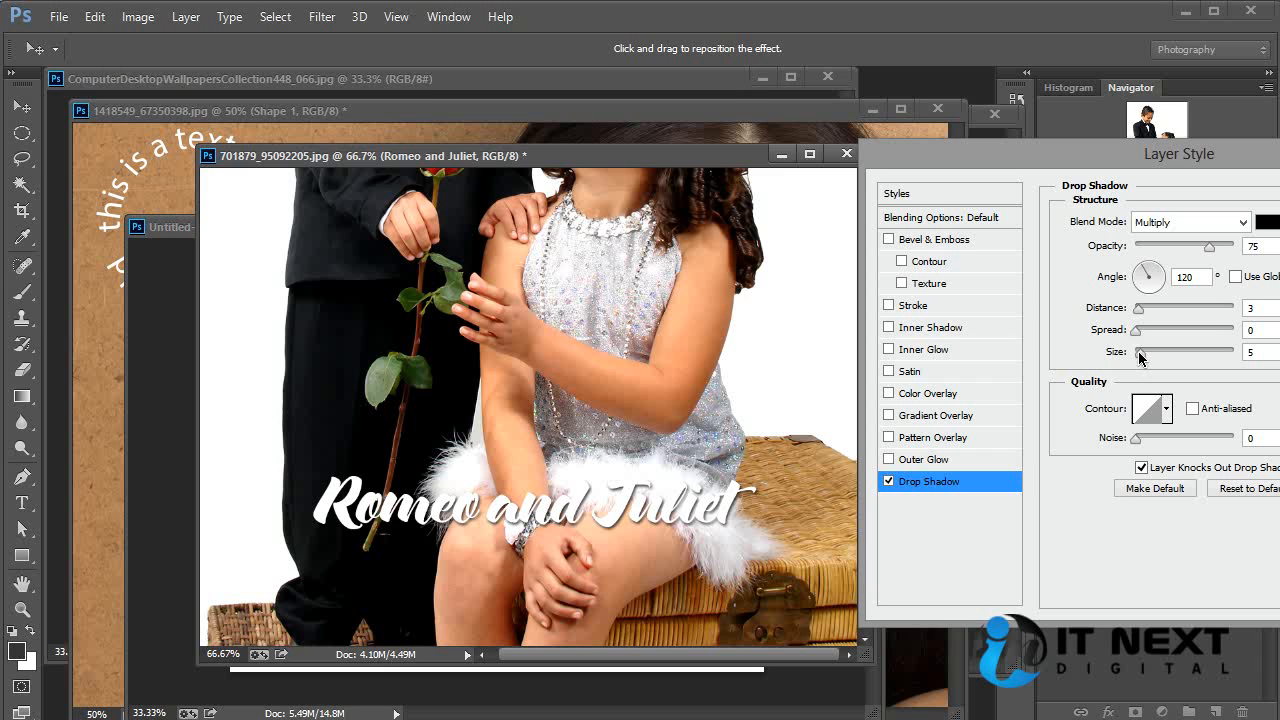
drag(1139, 356, 1139, 310)
drag(1139, 356, 1143, 359)
scroll(598, 433, up, 3)
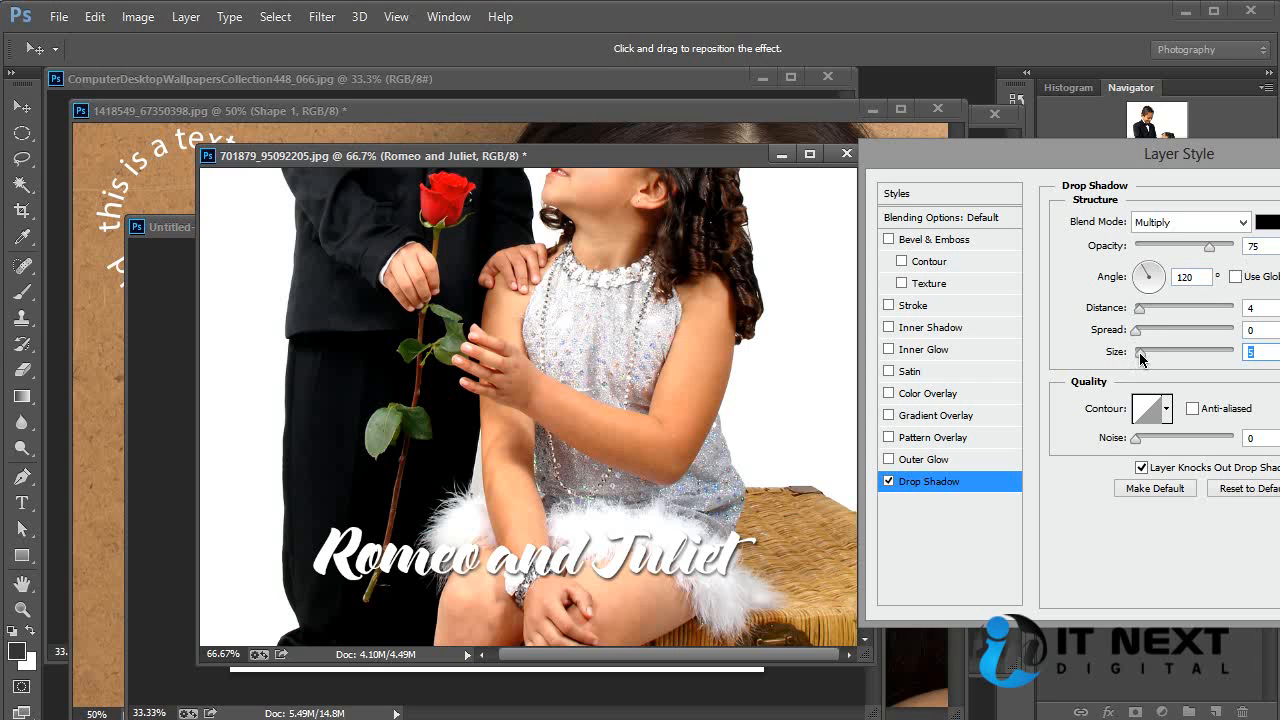
Step: Set the title's shadow distance to 4, set its size to 2, raise it two increments and apply the style
drag(1140, 359, 1135, 360)
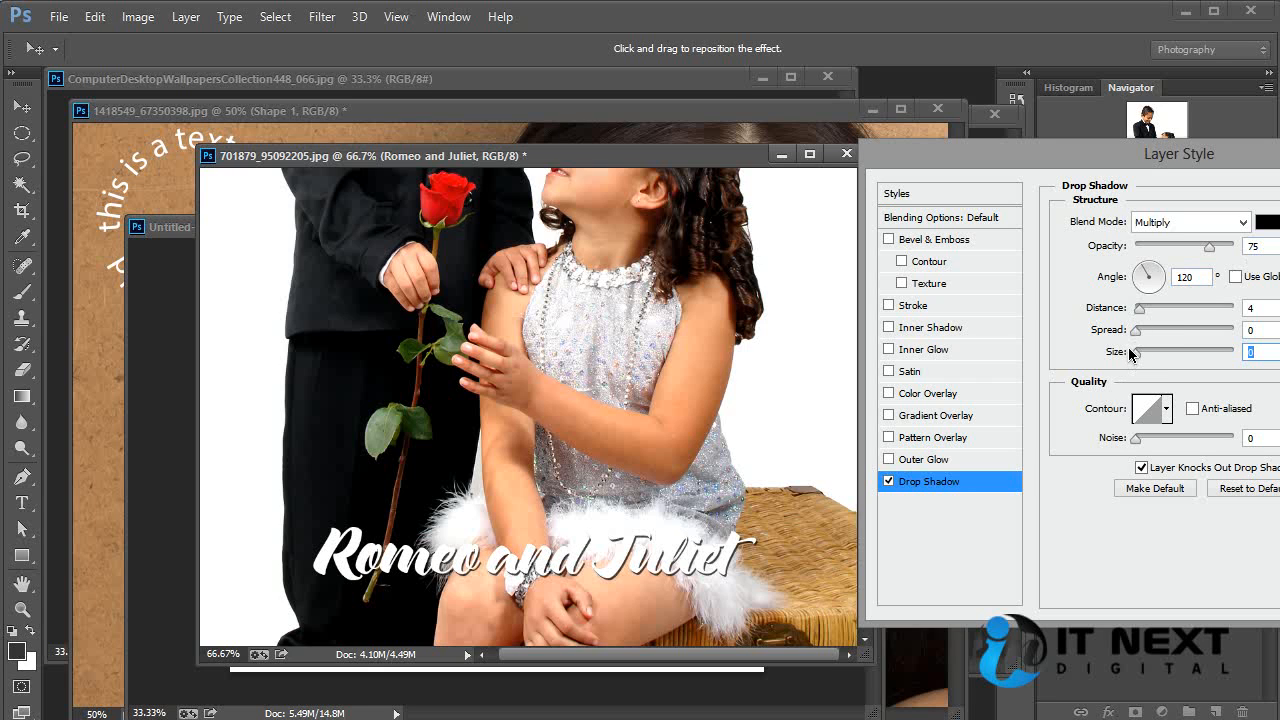
text(2)
click(1264, 307)
text(6)
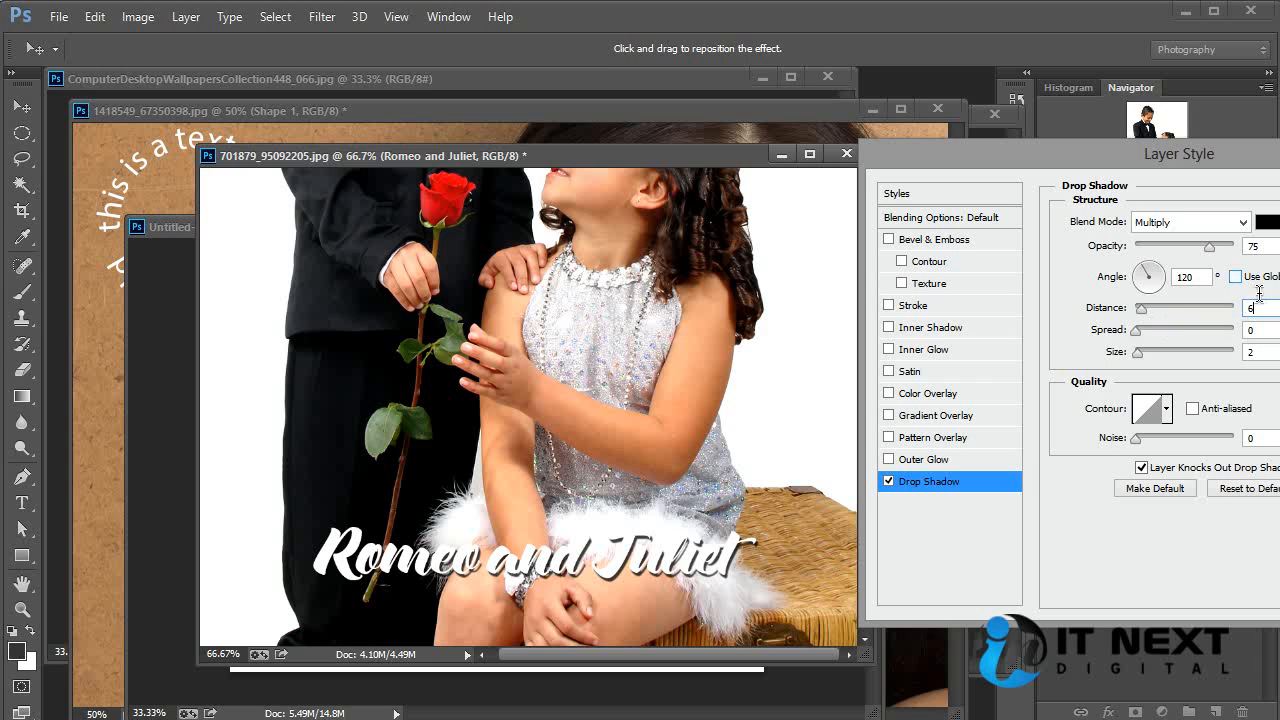
text(4)
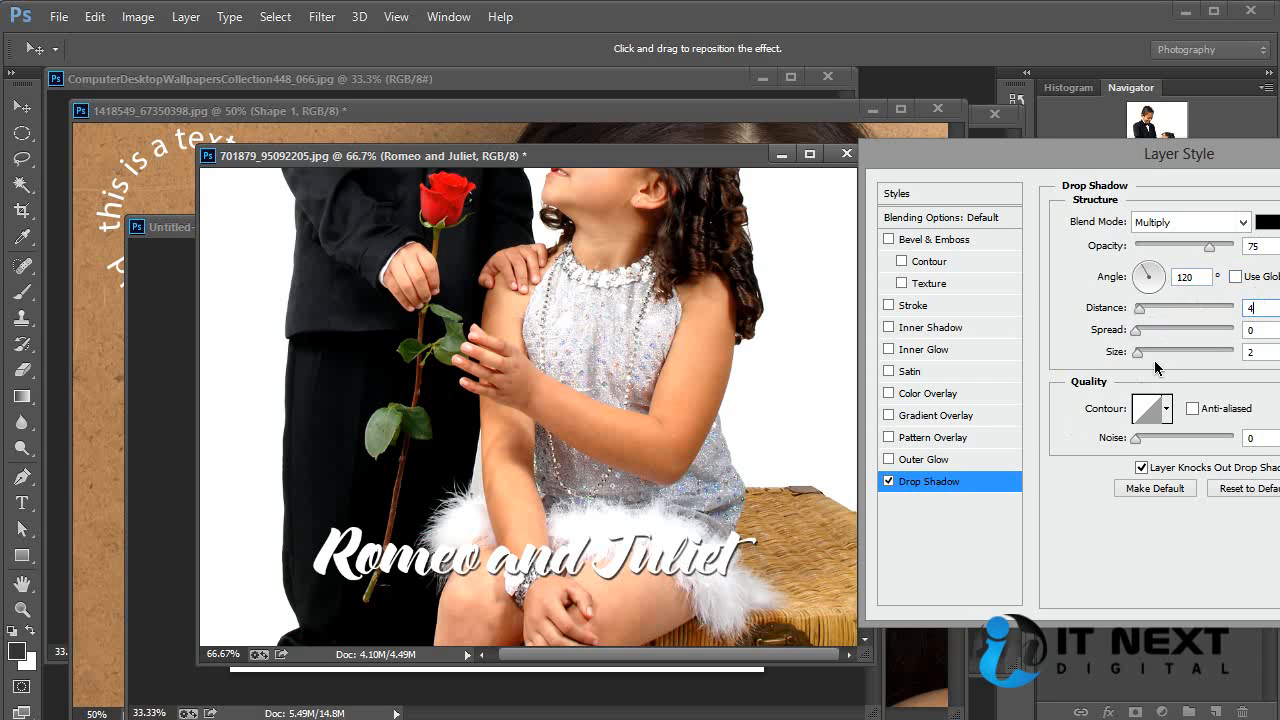
click(1096, 351)
key(Up)
key(Up)
key(Return)
Step: Move the title a little lower across the girl's knees
key(ctrl+minus)
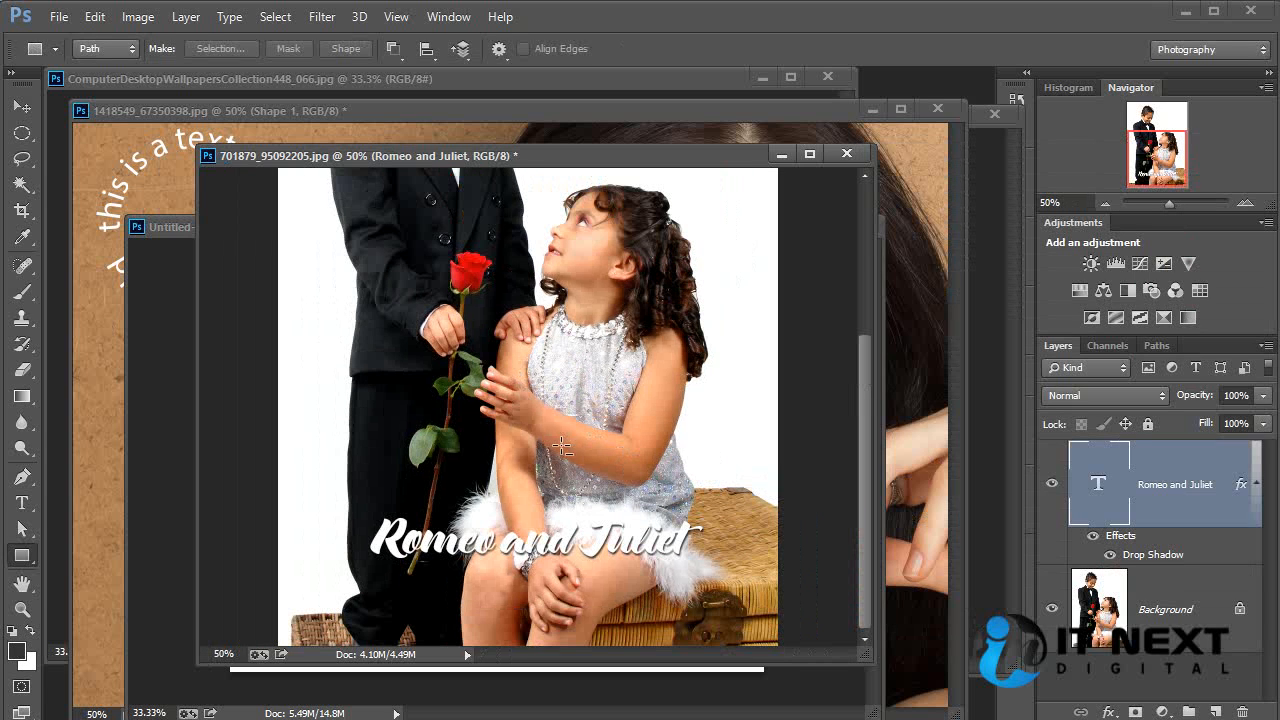
key(v)
drag(603, 547, 604, 574)
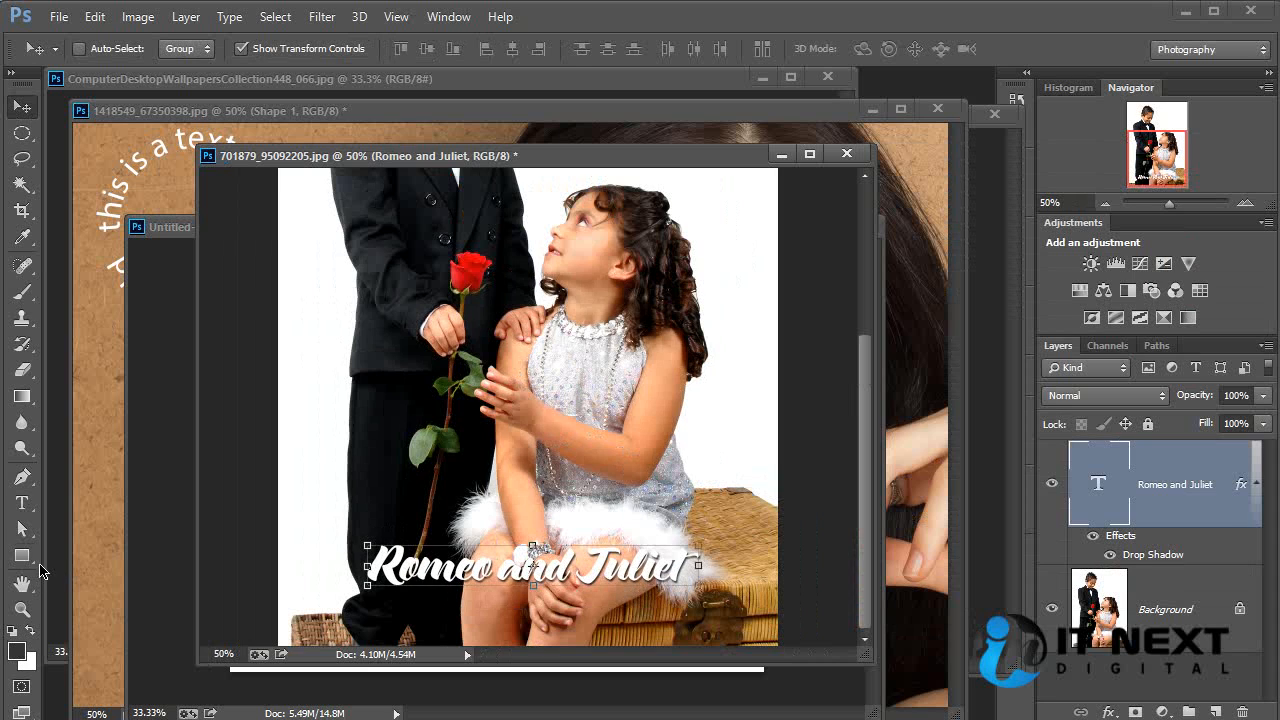
Step: Draw a filled rectangle shape about 1044 × 139 px across the photo at the title and place its layer beneath the text
click(22, 556)
drag(258, 525, 808, 603)
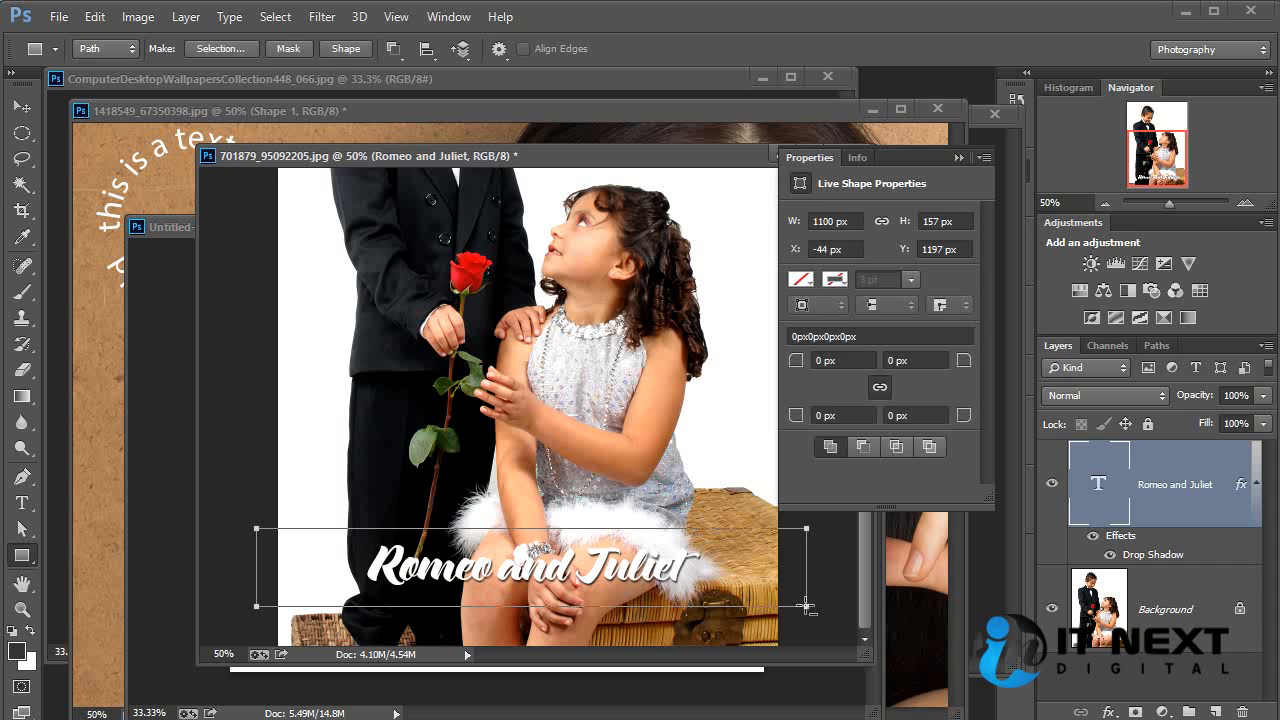
key(ctrl+z)
click(104, 48)
click(98, 68)
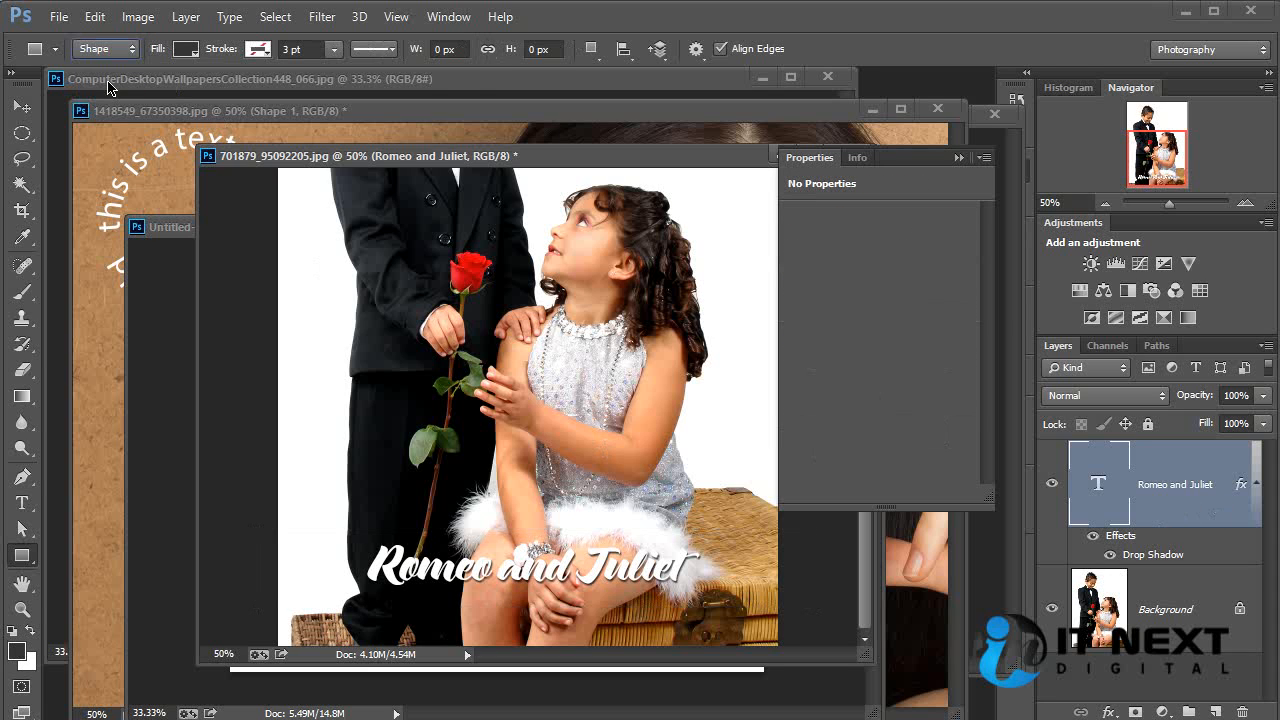
drag(270, 533, 790, 601)
drag(1225, 489, 1150, 605)
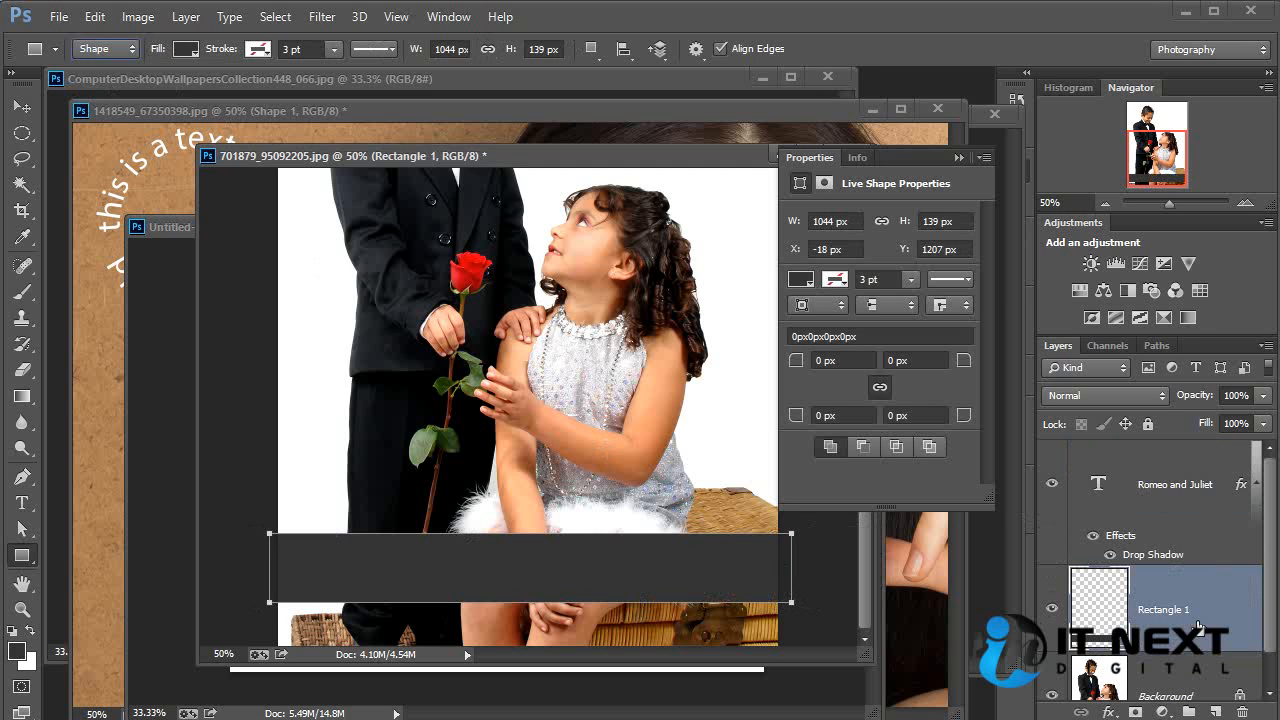
Step: Set the rectangle's fill colour to 383838
double_click(1097, 607)
text(000000)
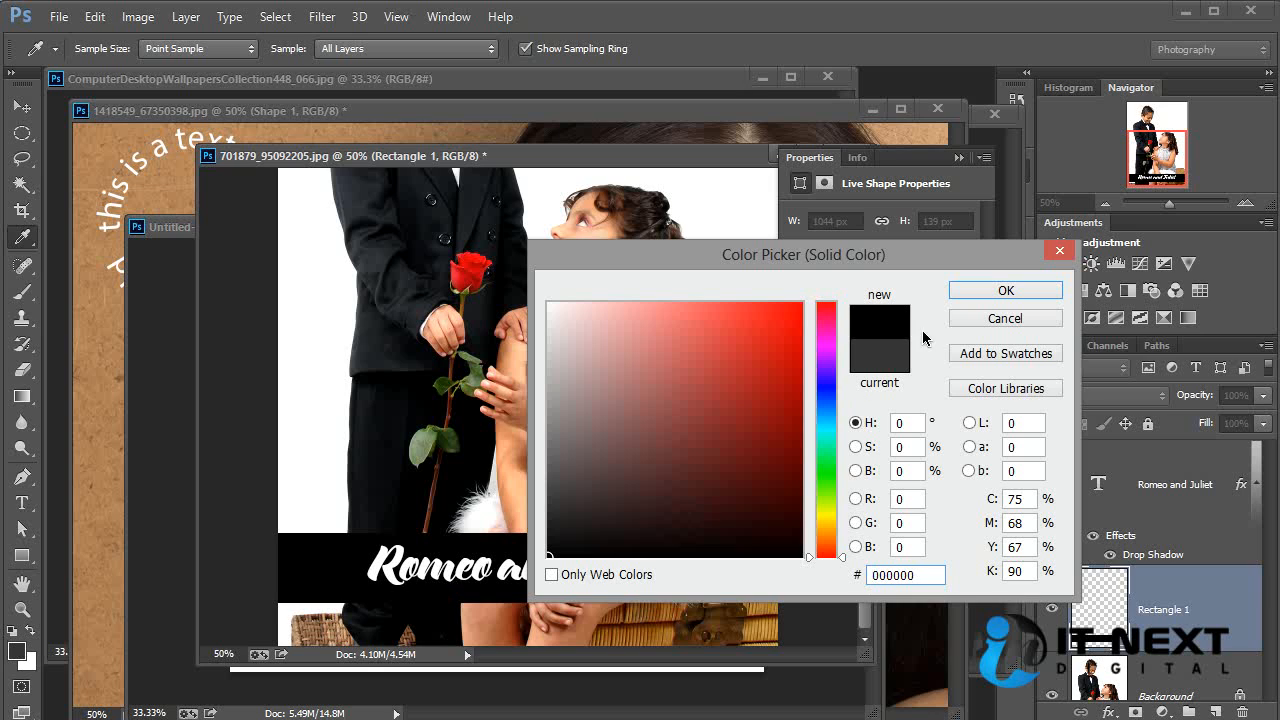
double_click(883, 575)
text(383838)
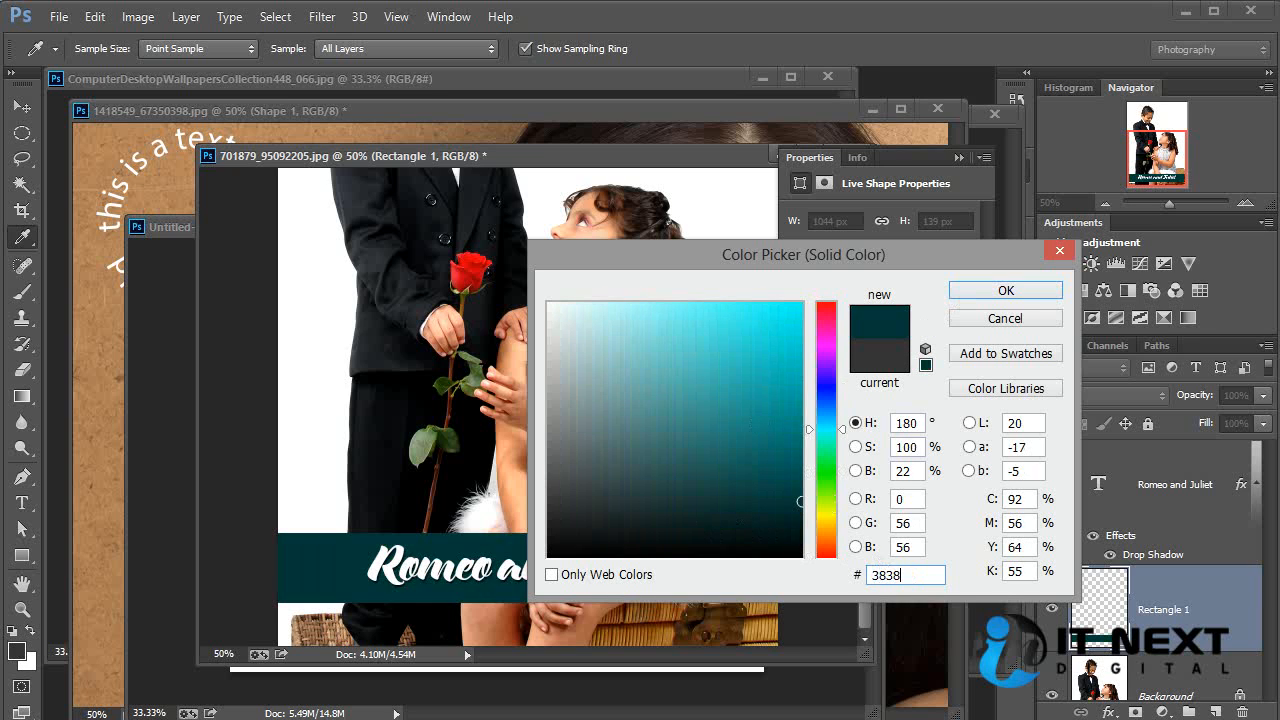
click(1007, 289)
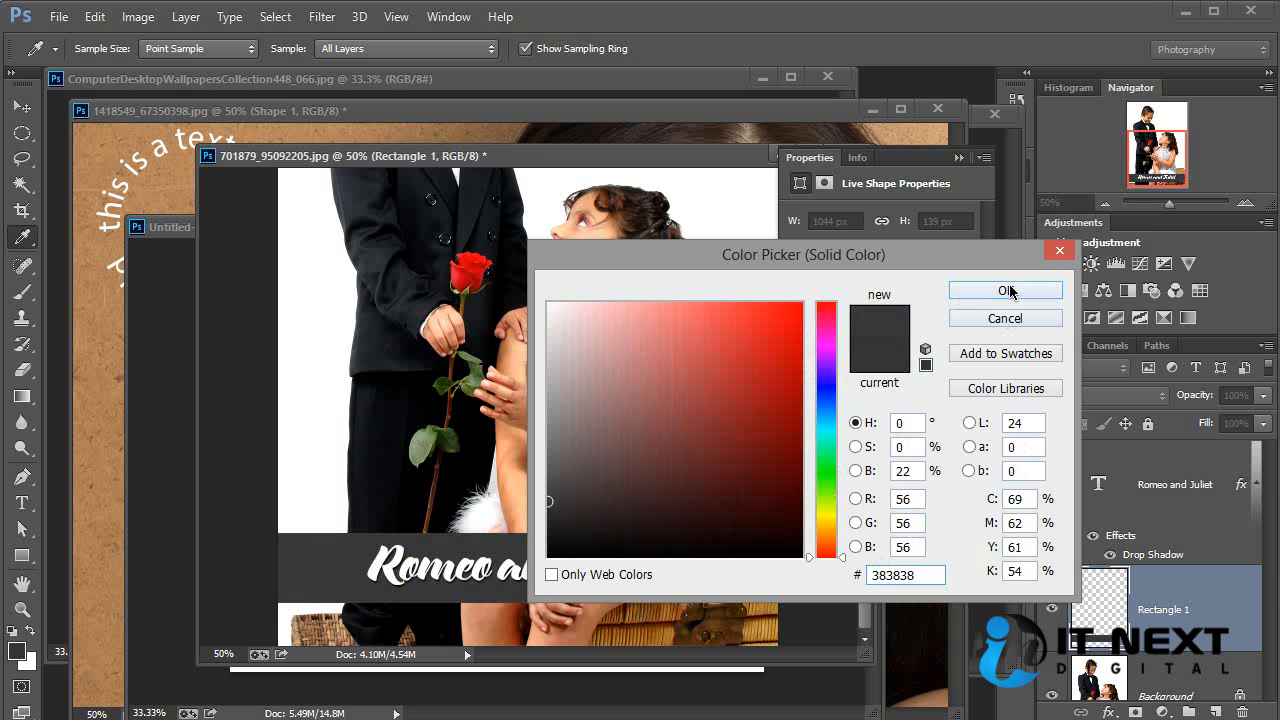
Step: Reduce the rectangle layer's opacity to 65% and deselect the layer on the canvas
click(22, 105)
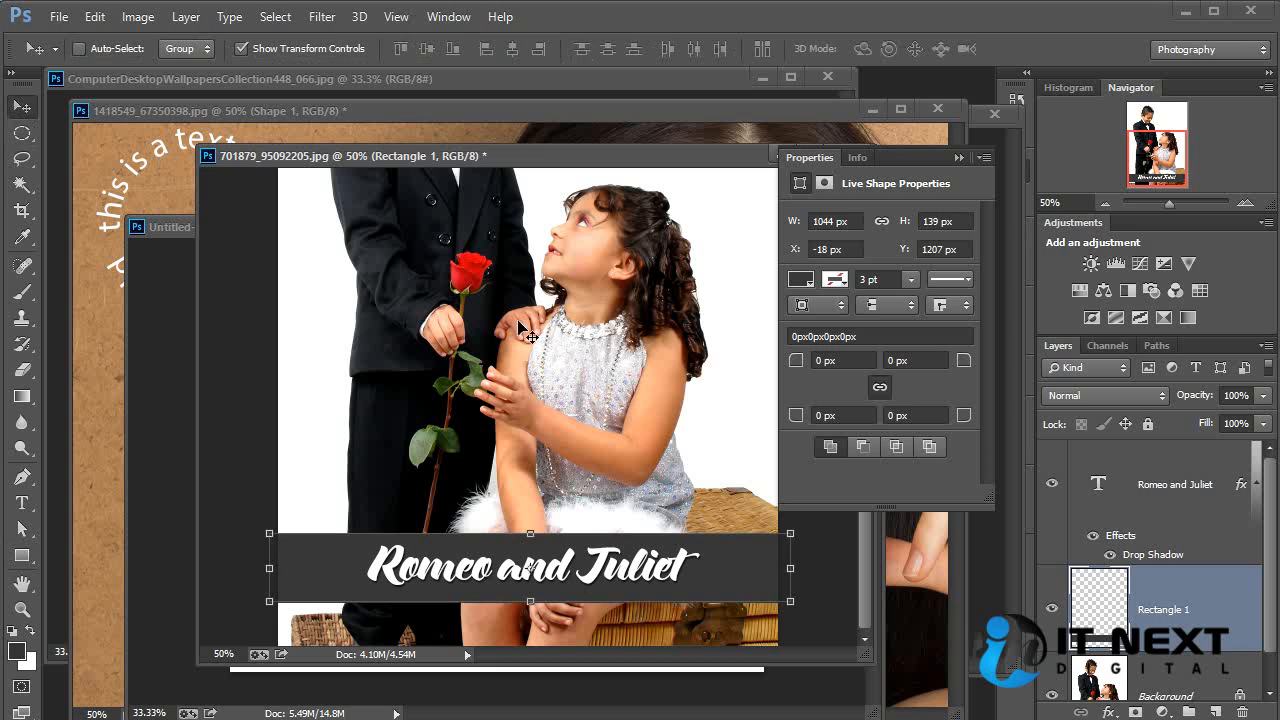
click(1263, 396)
drag(1262, 421, 1231, 425)
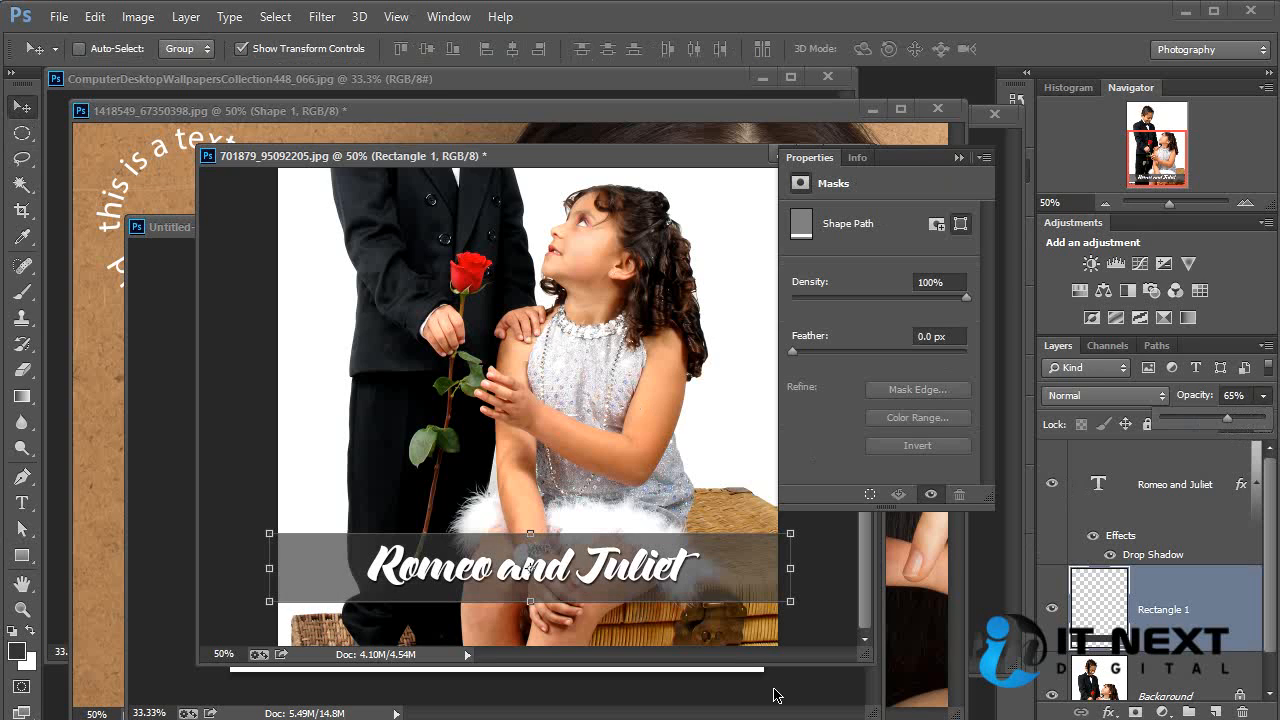
click(814, 607)
click(754, 570)
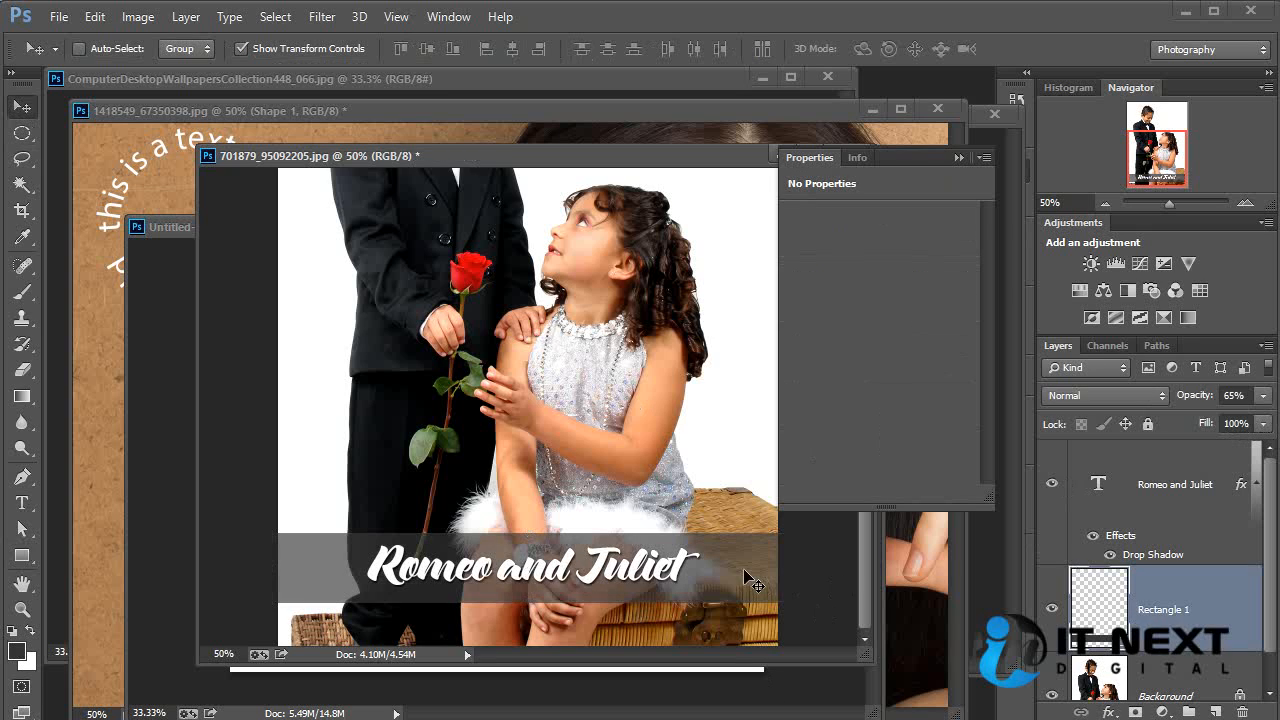
Step: Add a stroke of size 8 to the rectangle in red d30418, sampled from the rose, and apply the style
double_click(1206, 614)
click(913, 306)
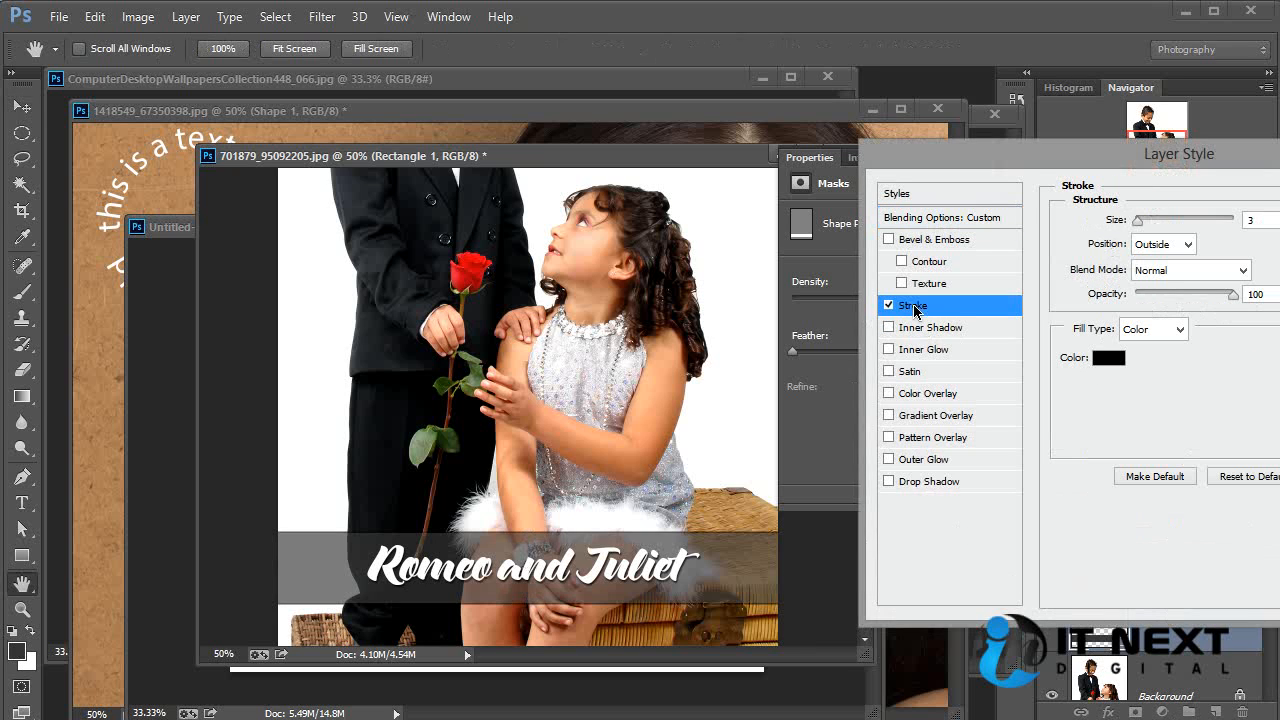
click(1258, 220)
text(8)
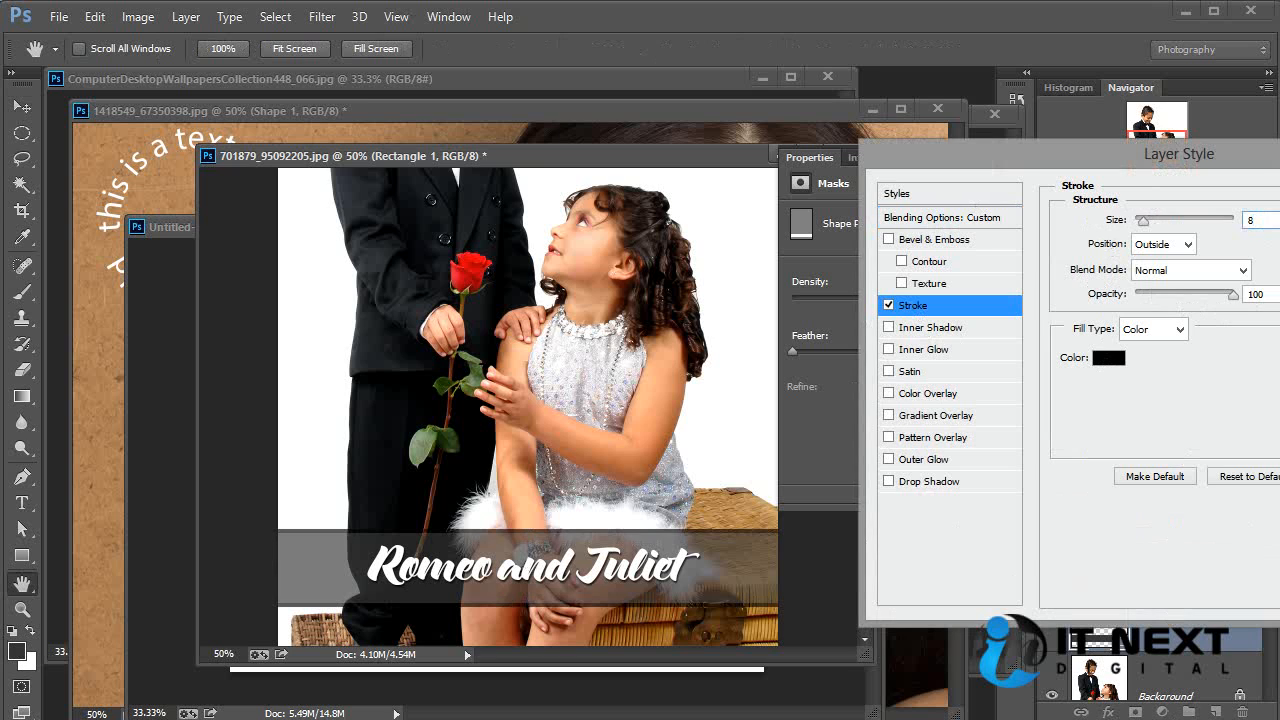
click(1112, 360)
click(467, 274)
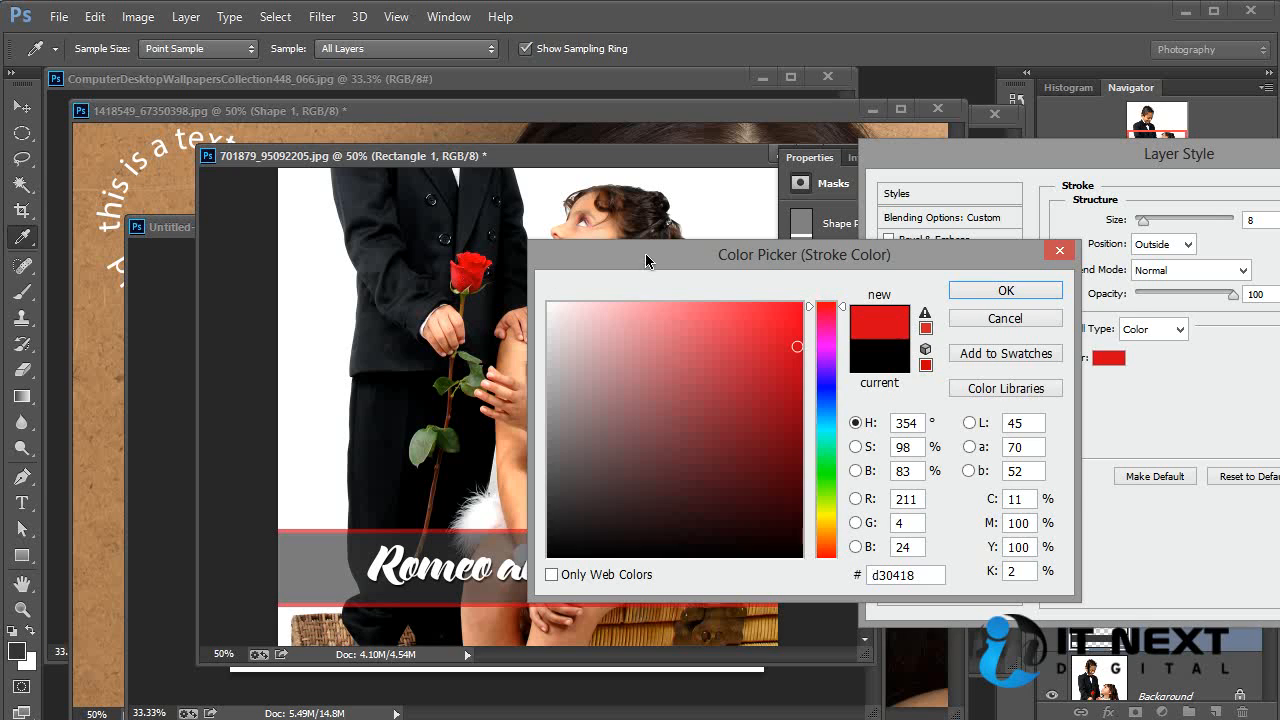
drag(646, 260, 978, 360)
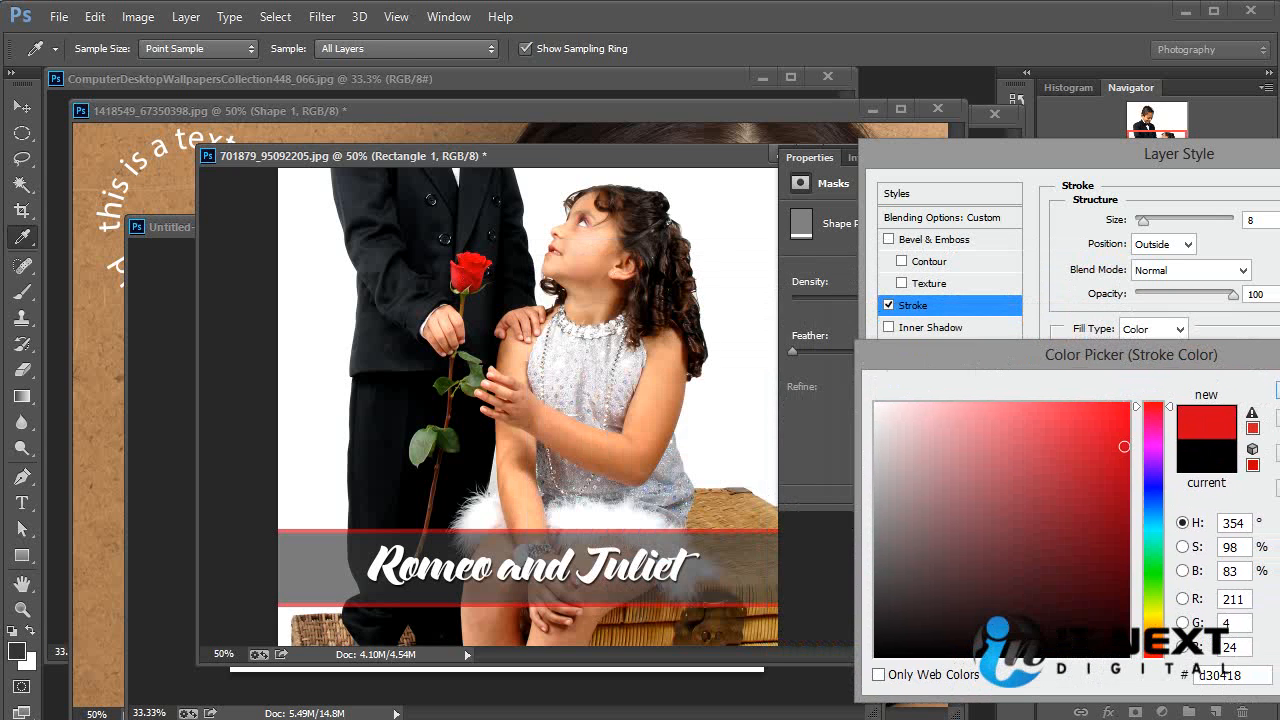
key(Return)
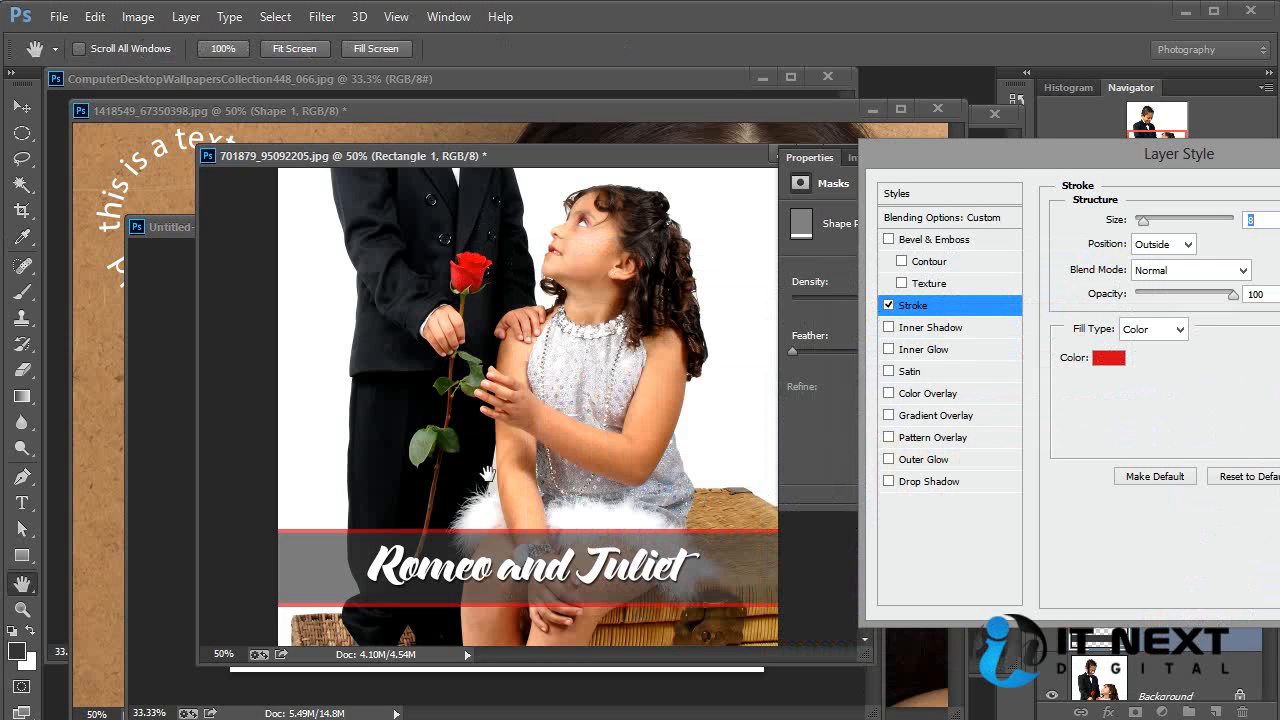
key(Return)
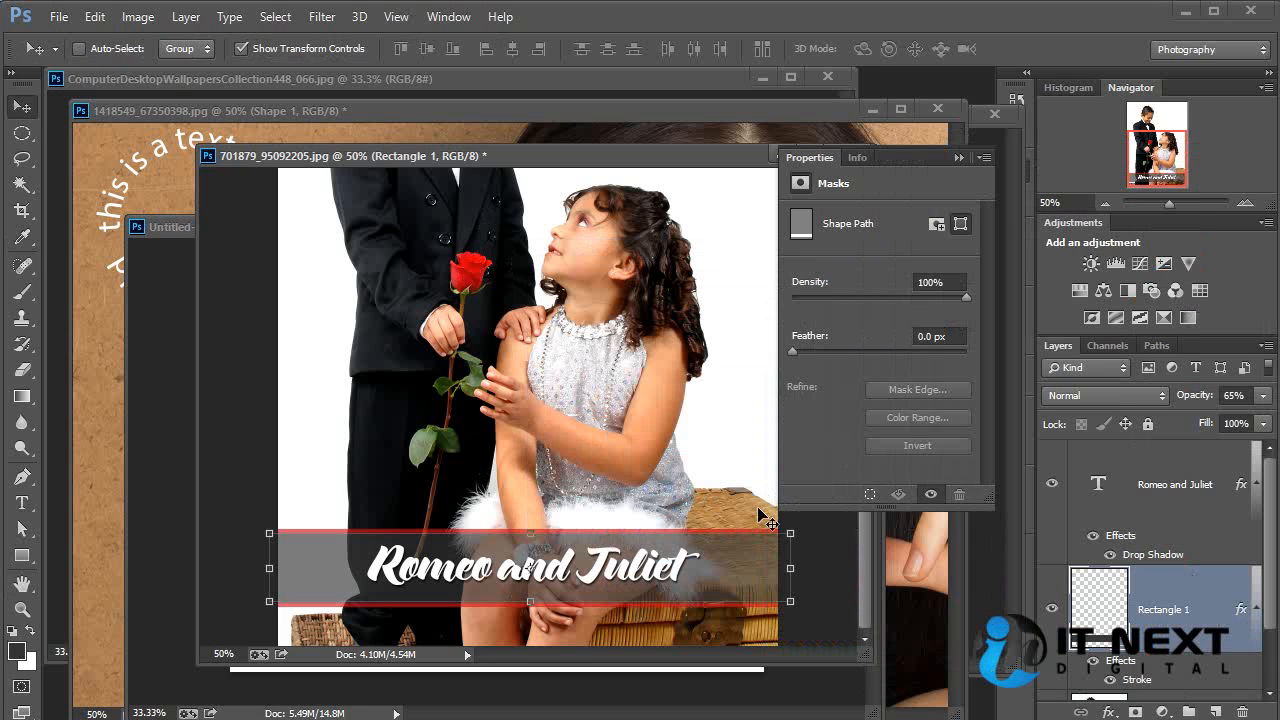
Step: Select the title and rectangle layers together, rotate them by -15° and apply the transform
click(608, 432)
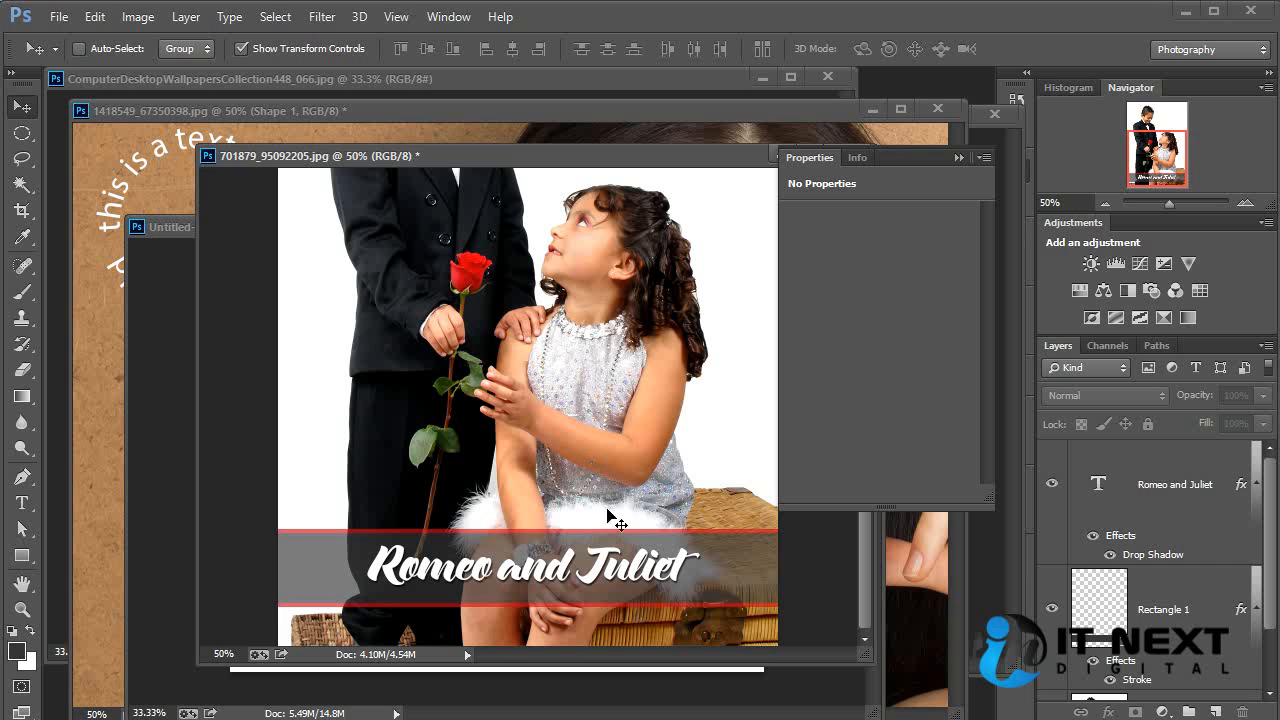
ctrl+click(626, 576)
ctrl+shift+click(740, 568)
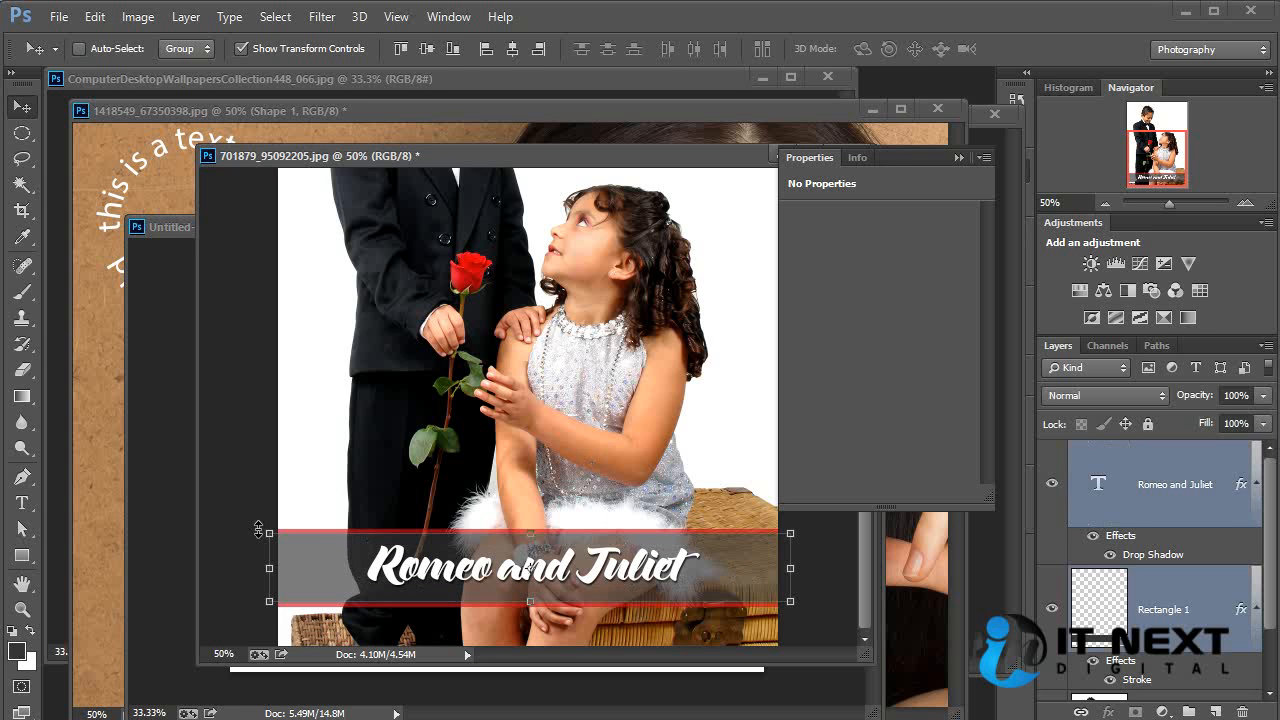
drag(258, 530, 232, 596)
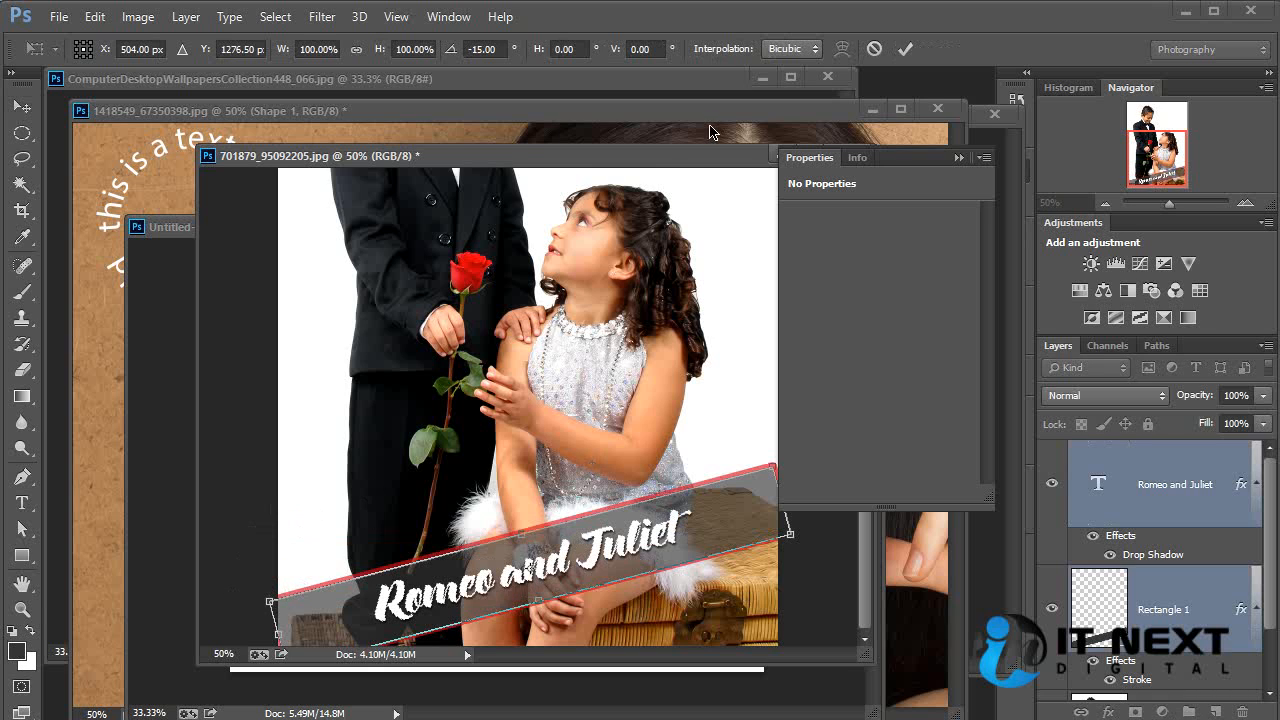
drag(689, 156, 607, 99)
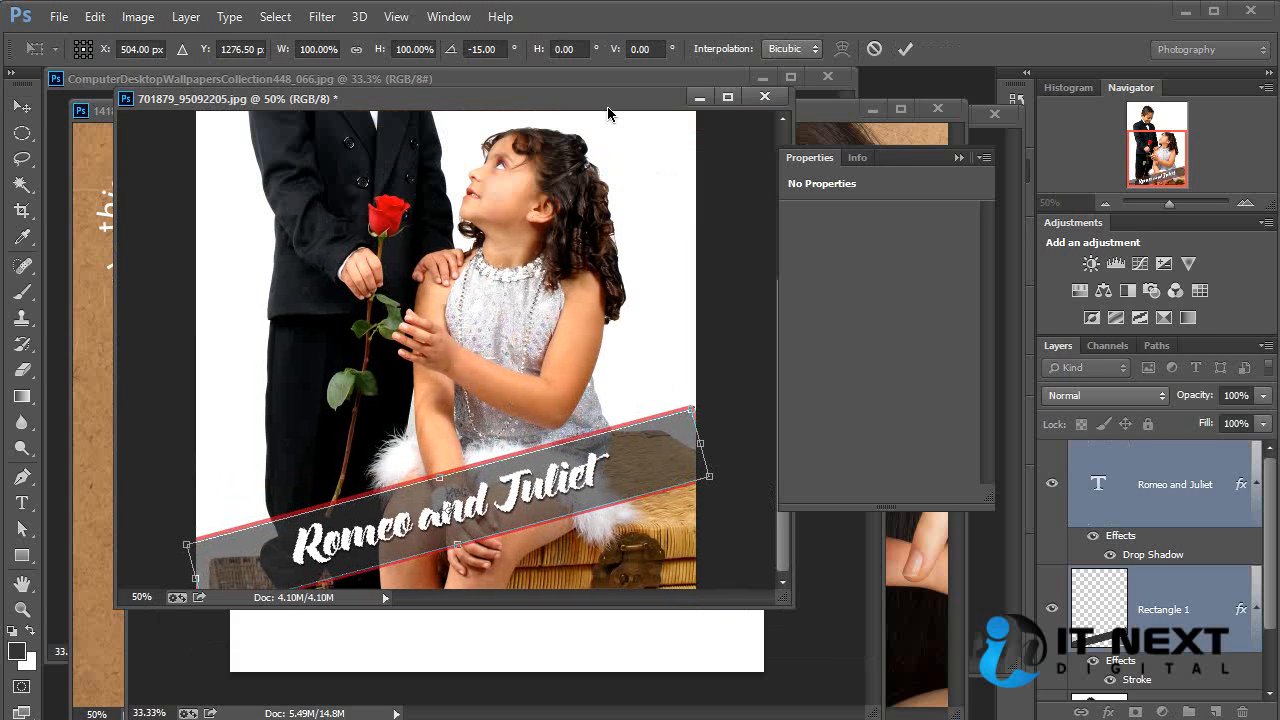
key(Return)
Step: Enlarge the tilted rectangle about its centre so it extends past both sides of the photo, apply it and deselect
ctrl+click(725, 361)
ctrl+click(667, 443)
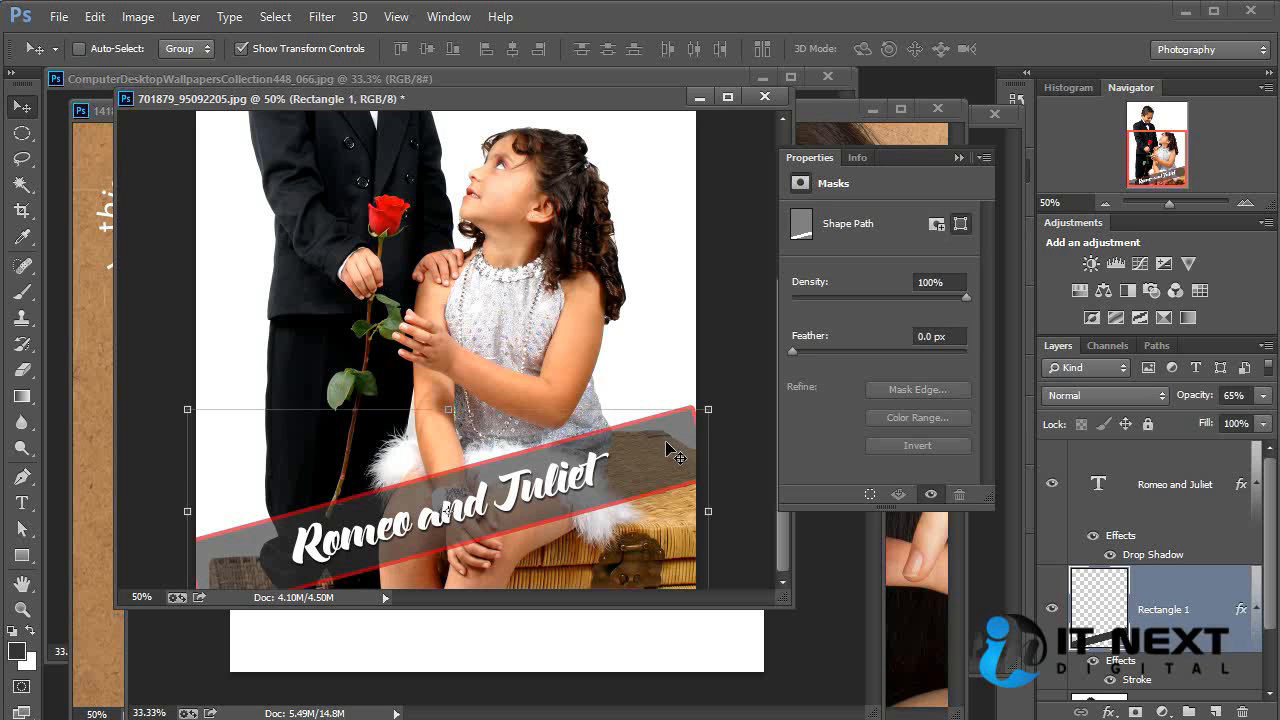
drag(709, 410, 748, 380)
key(Return)
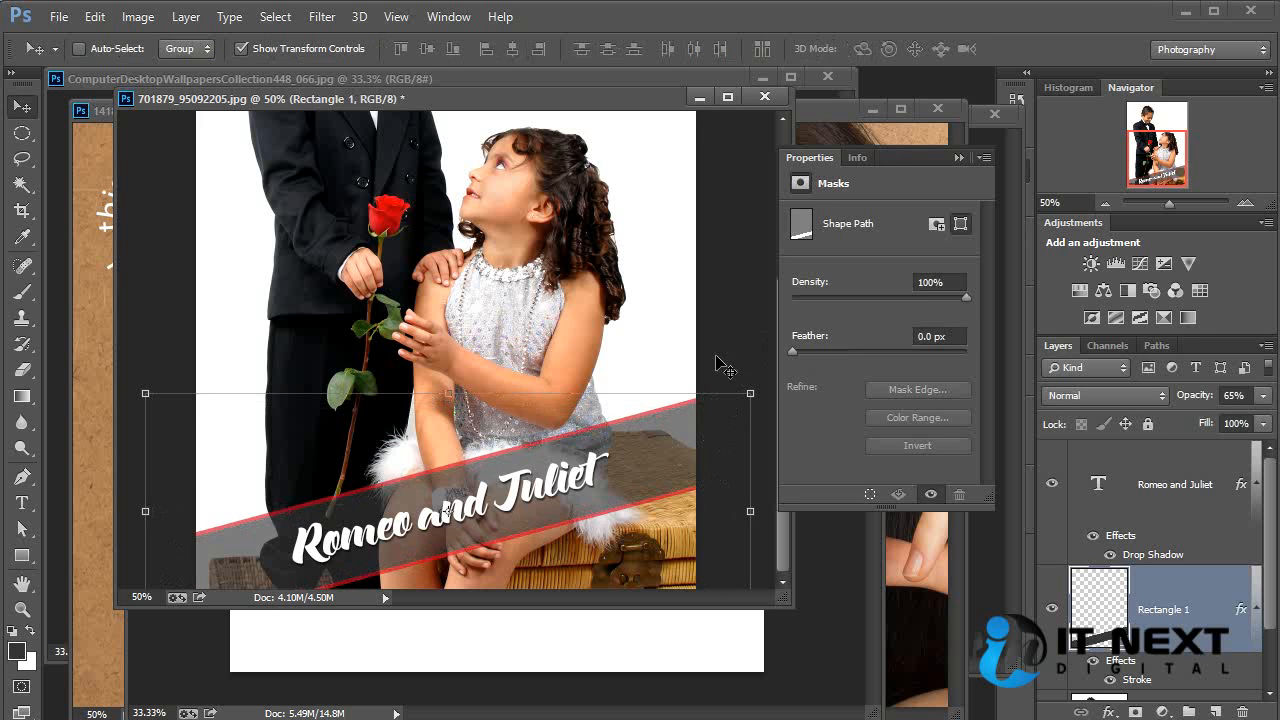
ctrl+click(734, 355)
Step: Set the font size of the whole "Romeo and Juliet" title to 100 pt and commit the text edit
drag(577, 296, 581, 464)
key(ctrl+minus)
key(ctrl+minus)
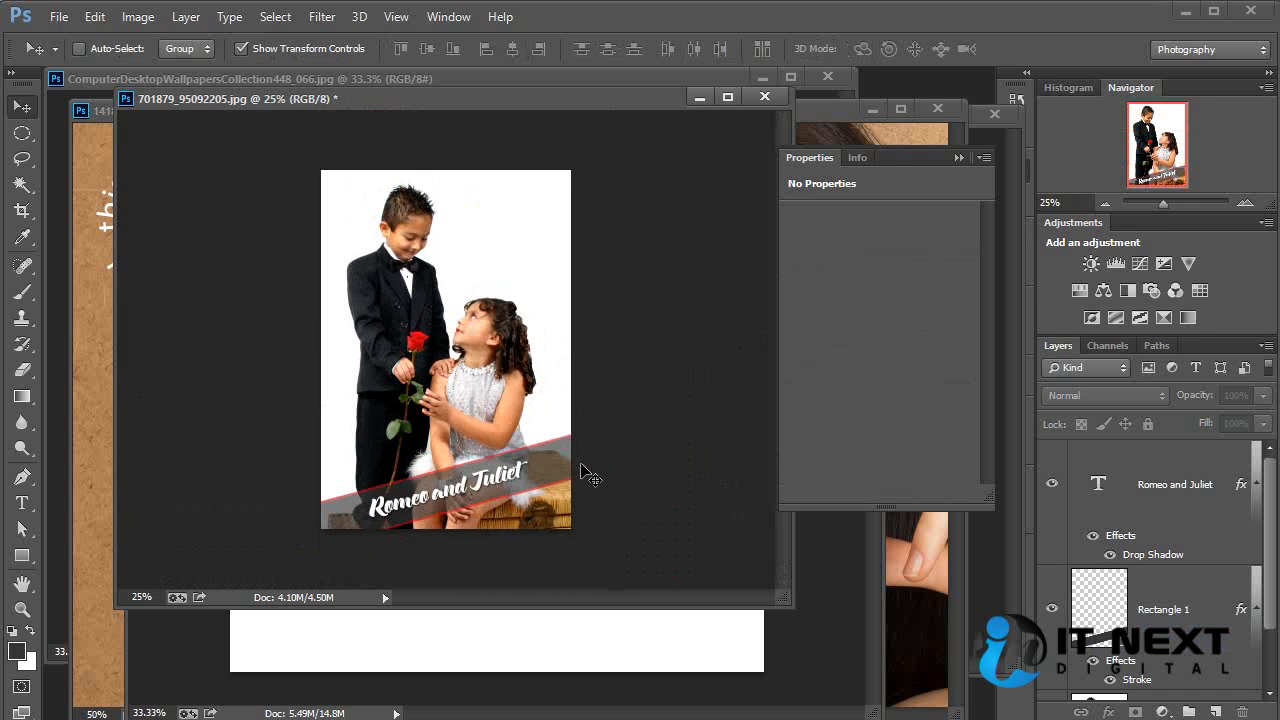
key(ctrl+plus)
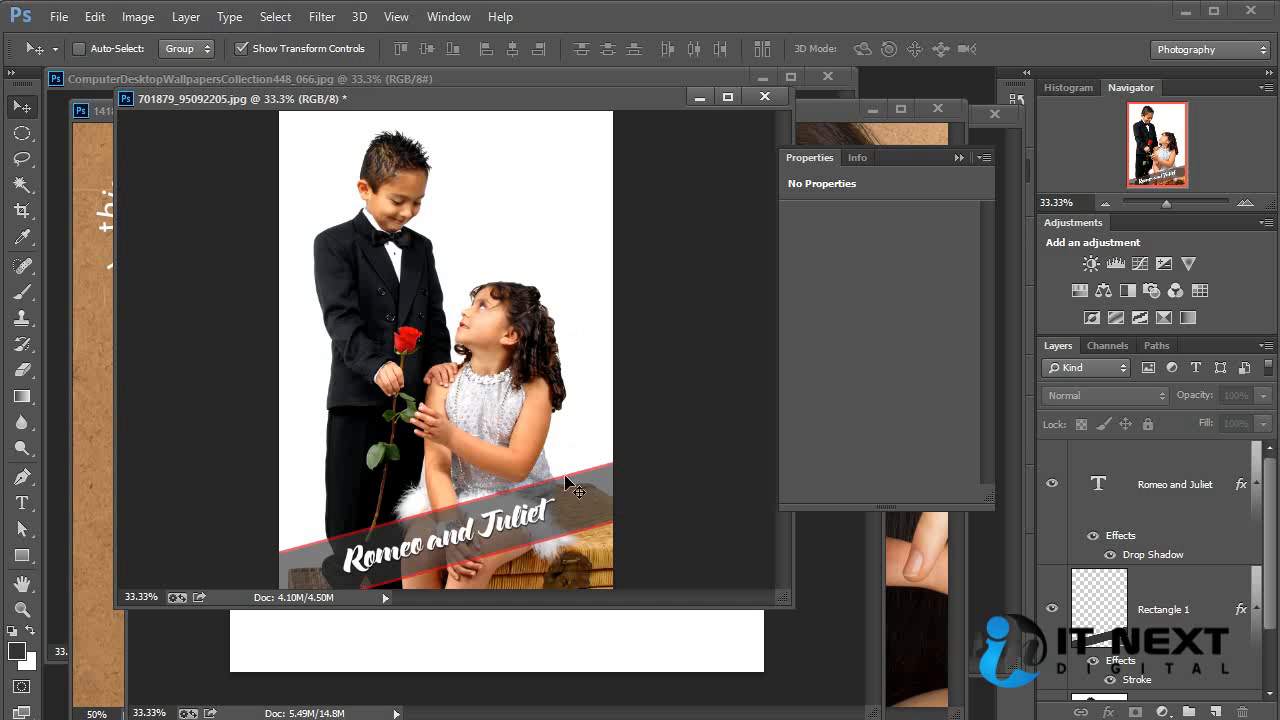
ctrl+click(520, 515)
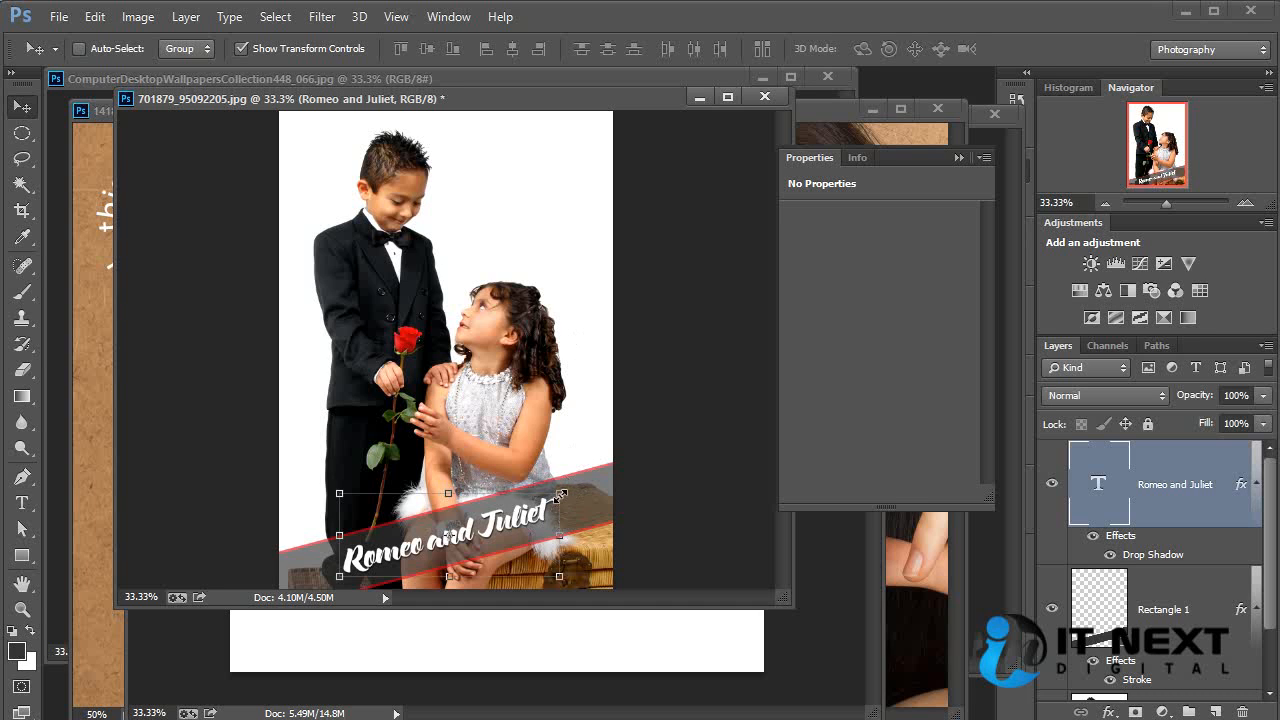
double_click(1100, 487)
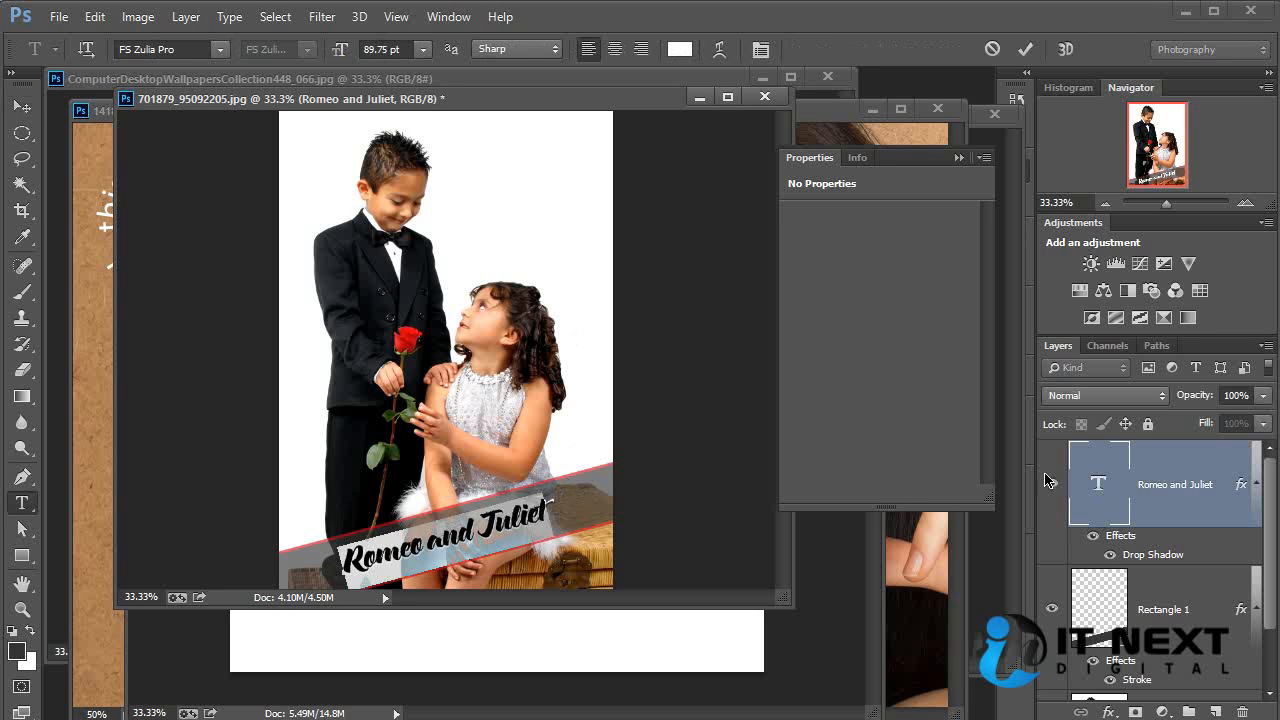
click(386, 49)
text(100)
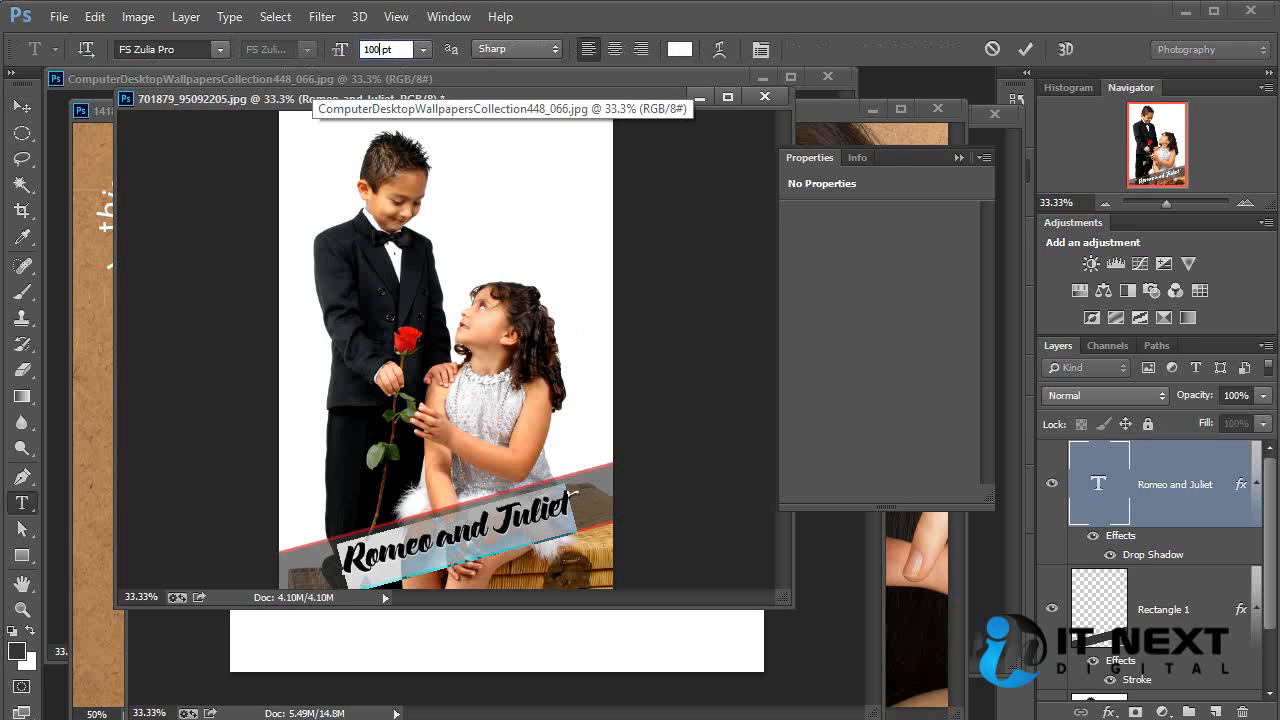
click(22, 105)
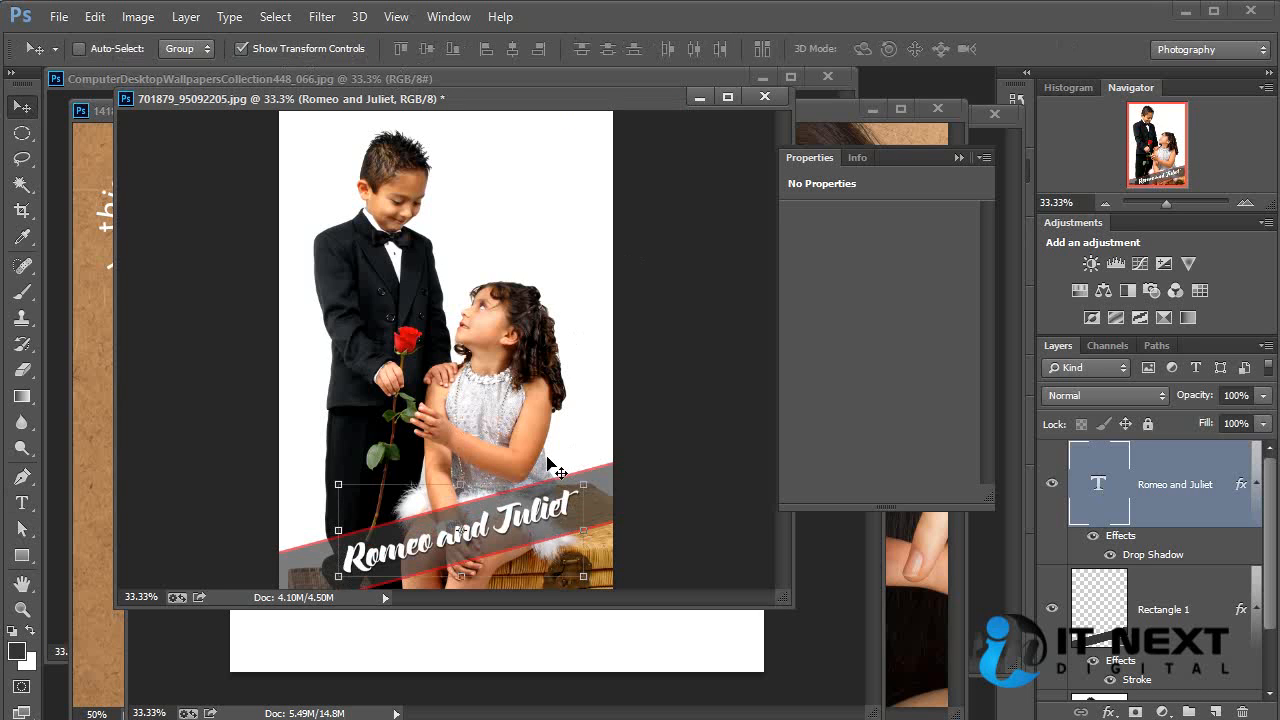
Step: Nudge the "Romeo and Juliet" title slightly sideways on the band and deselect all layers
drag(538, 507, 539, 508)
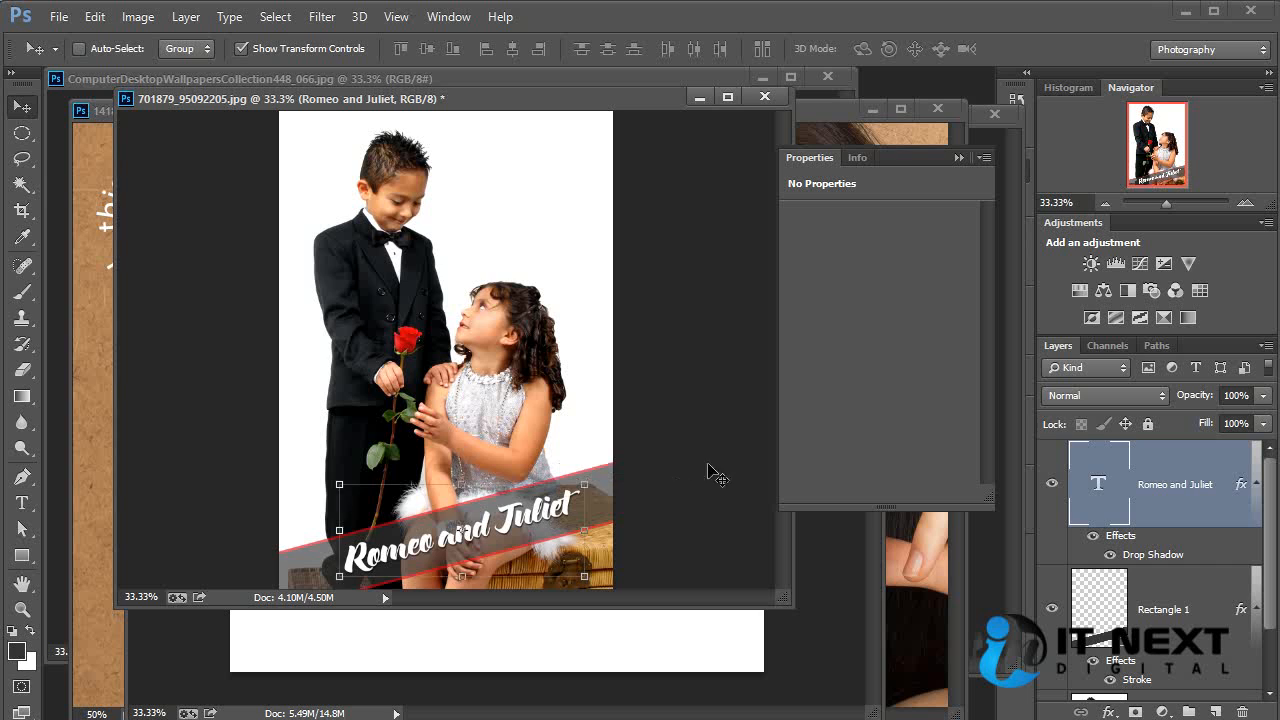
ctrl+click(706, 464)
Step: Switch to Notepad, copy the two paragraphs below the "Romeo and Juliet" heading, and return to the photo in Photoshop
key(ctrl+plus)
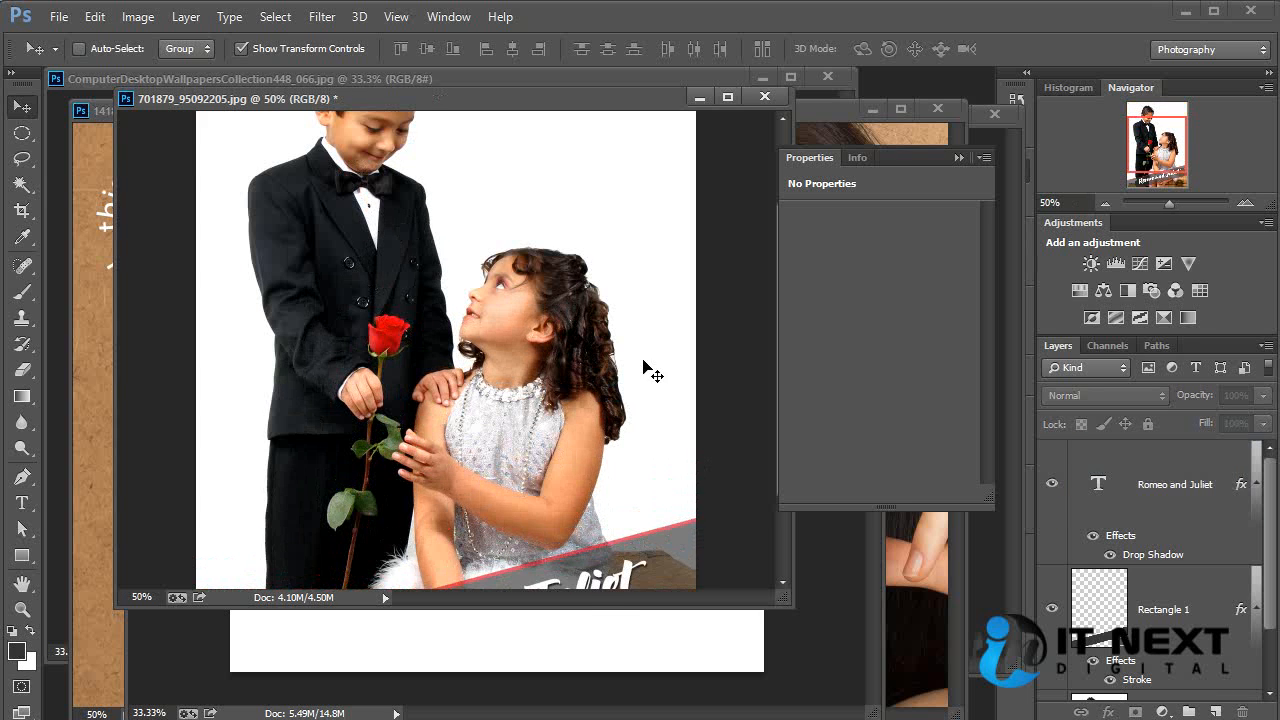
drag(585, 263, 563, 496)
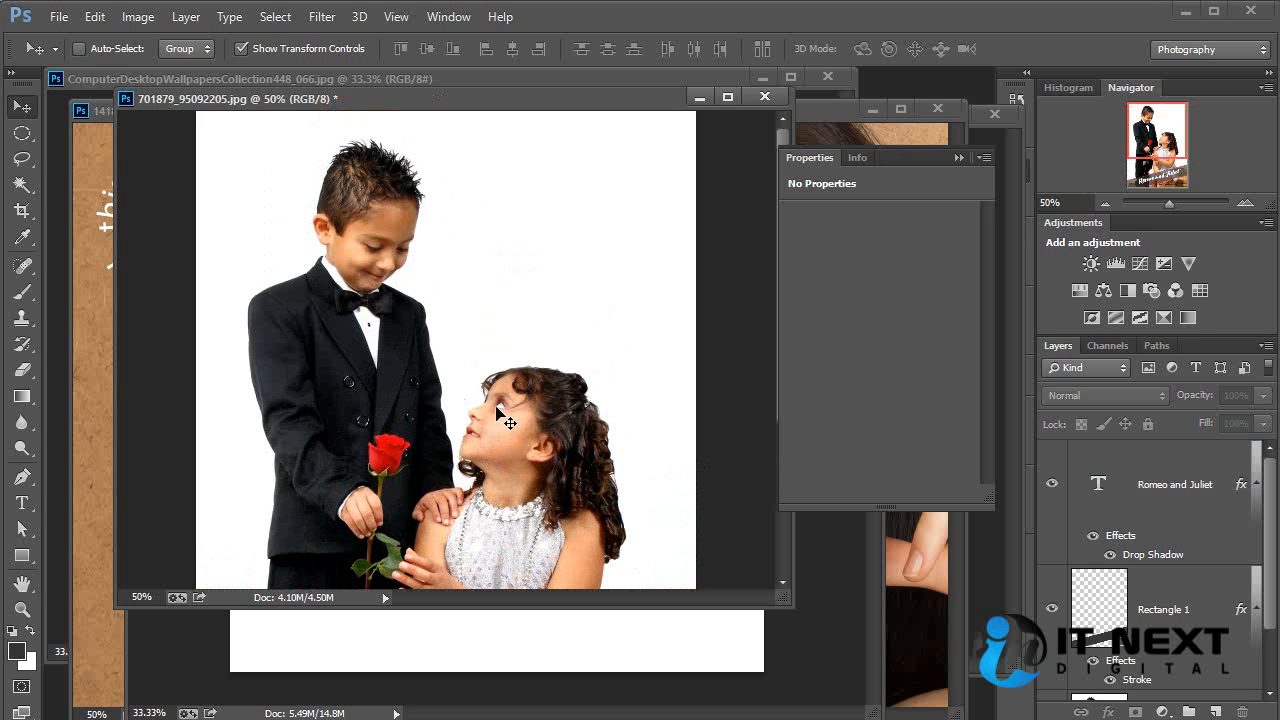
key(alt+Tab)
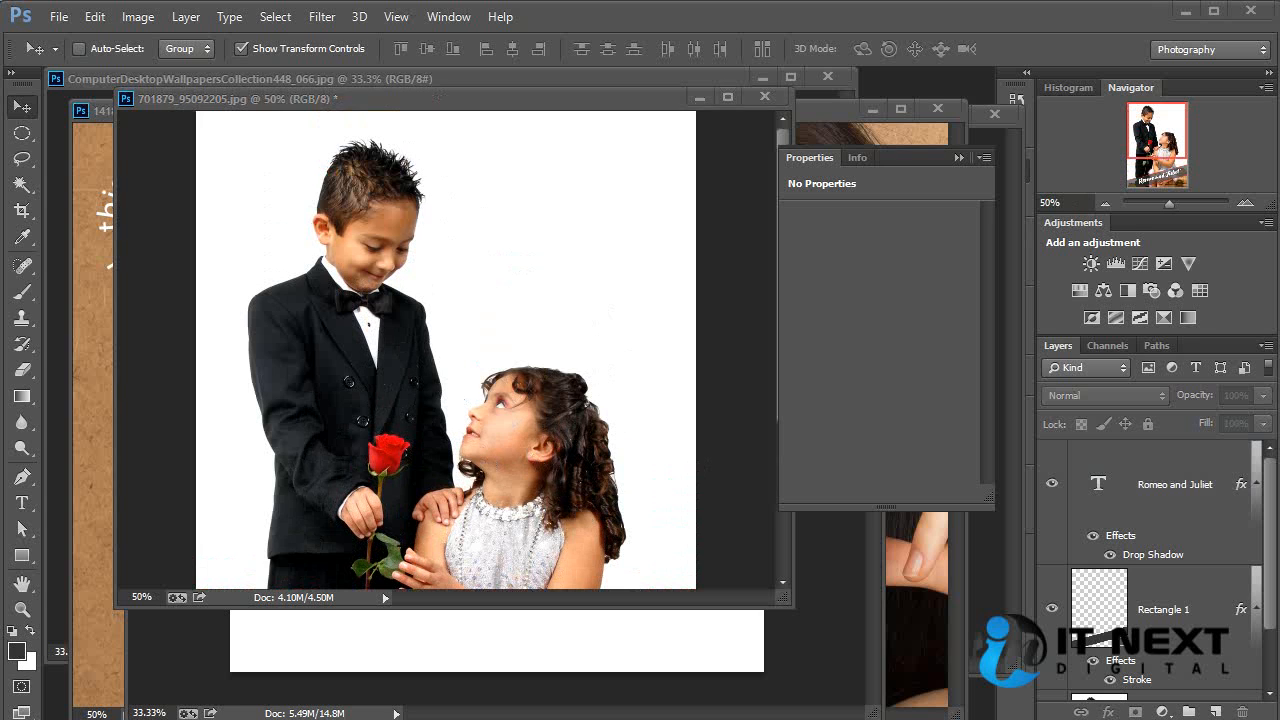
click(223, 220)
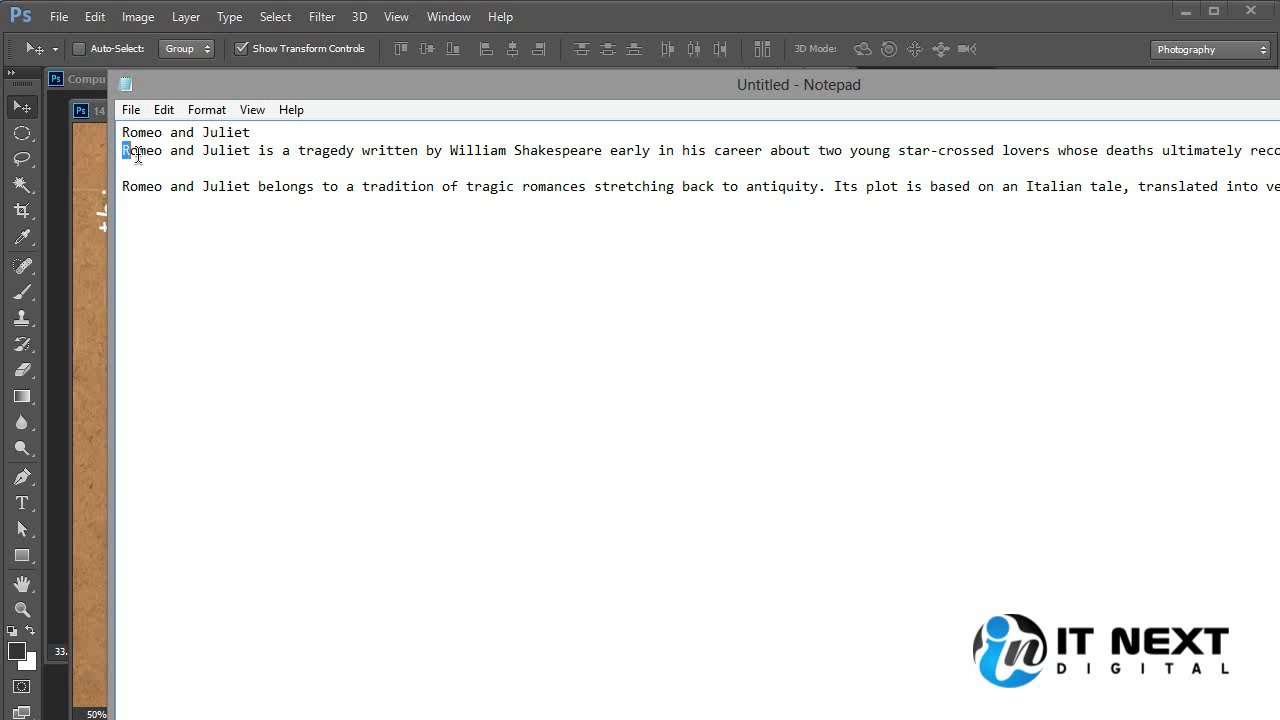
shift+click(122, 150)
right_click(1203, 214)
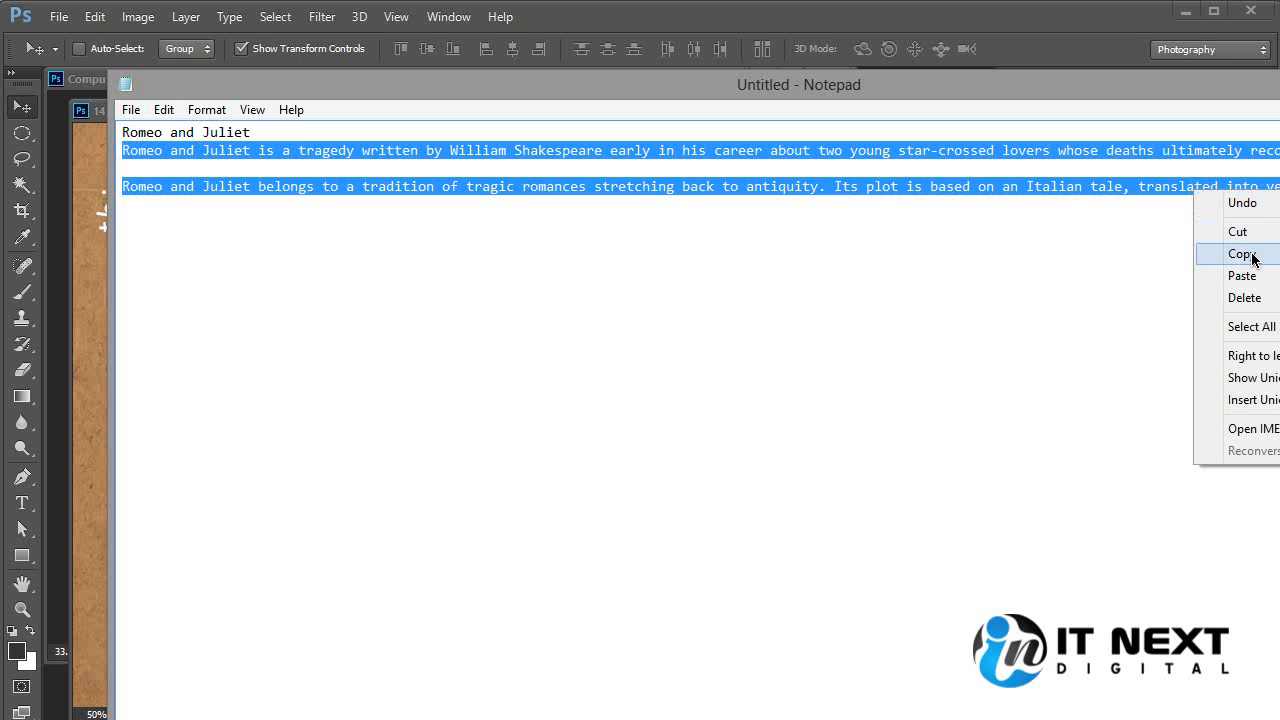
click(1172, 250)
key(alt+Tab)
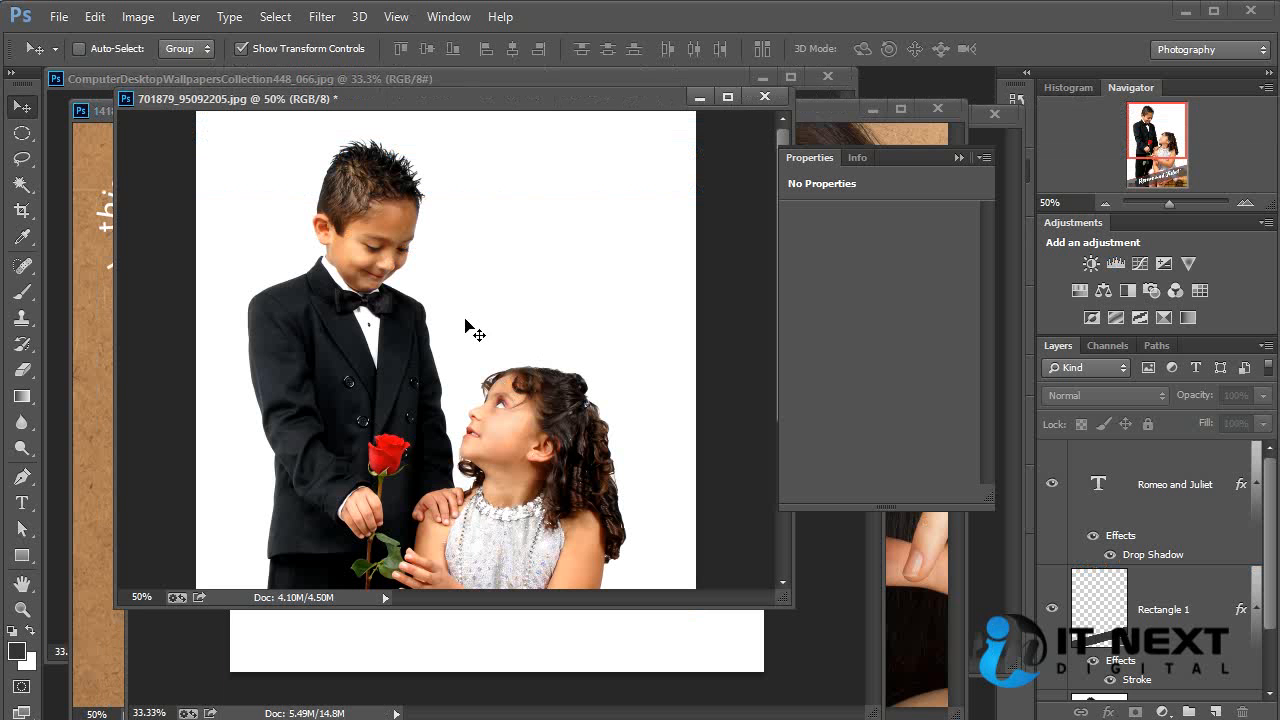
Step: Paste the copied paragraphs as point text beside the boy's head and set the text colour to black (000000)
key(t)
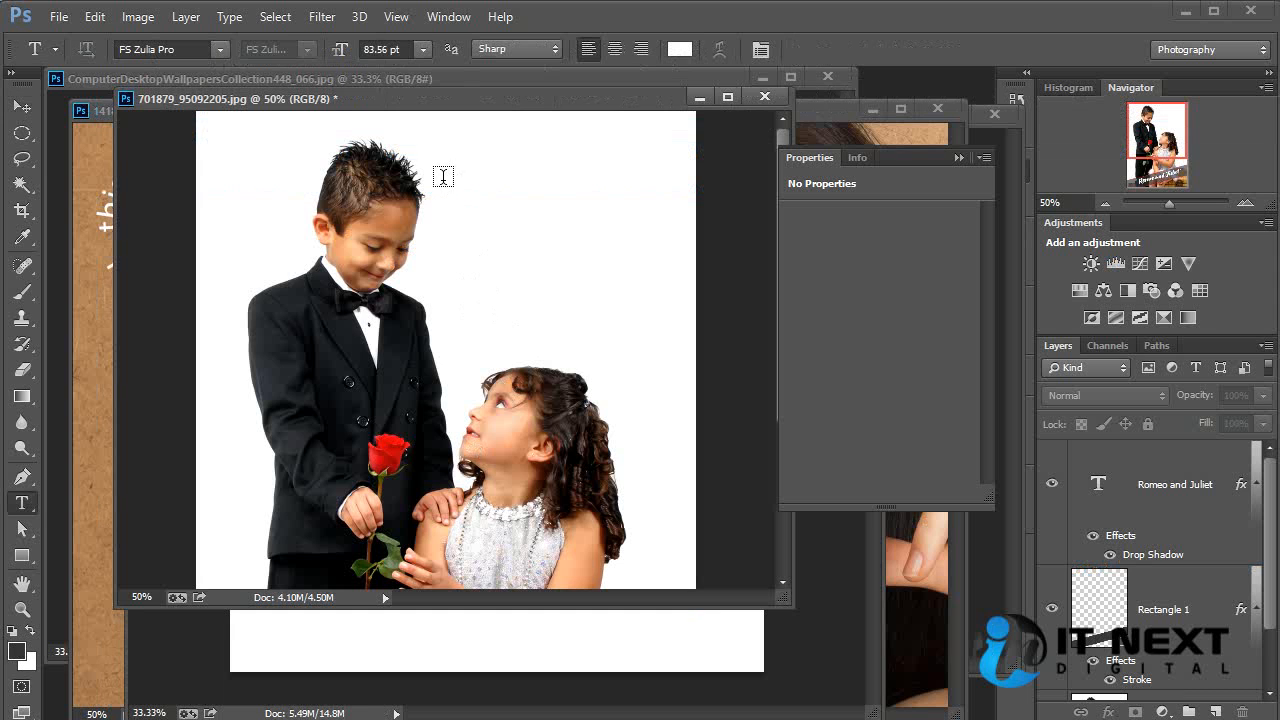
click(438, 168)
right_click(438, 170)
click(484, 257)
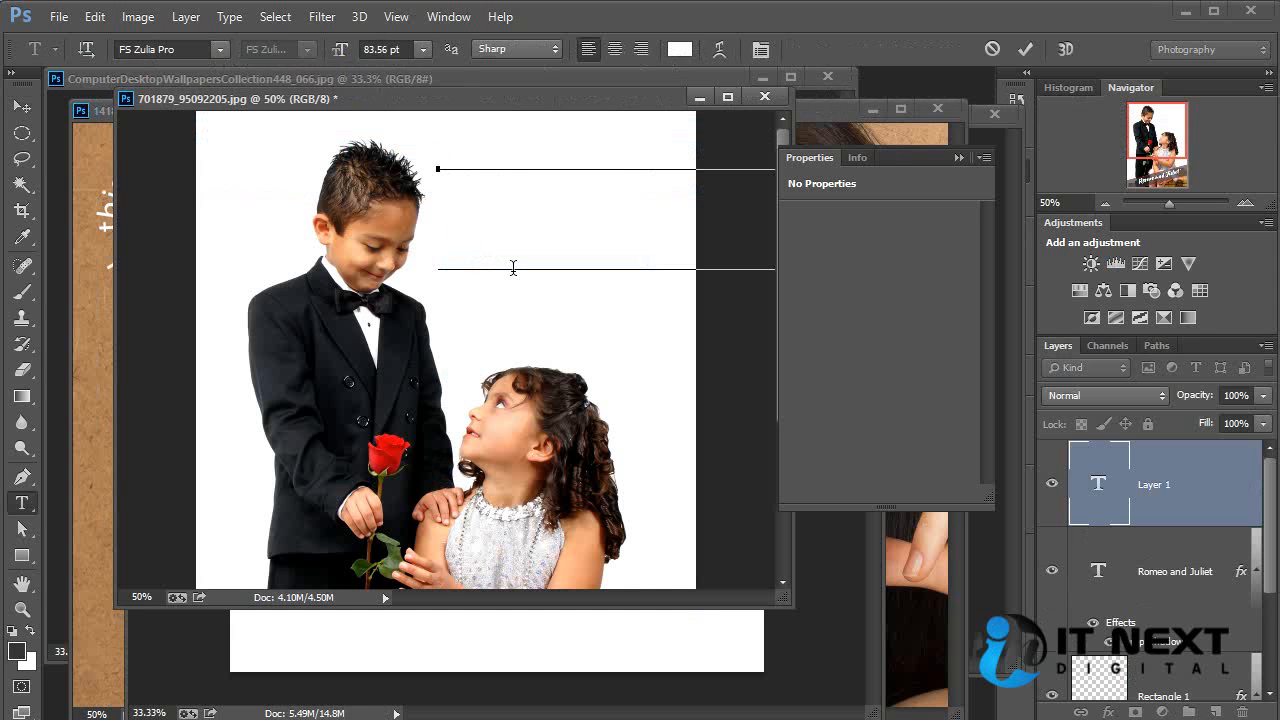
click(680, 54)
click(873, 655)
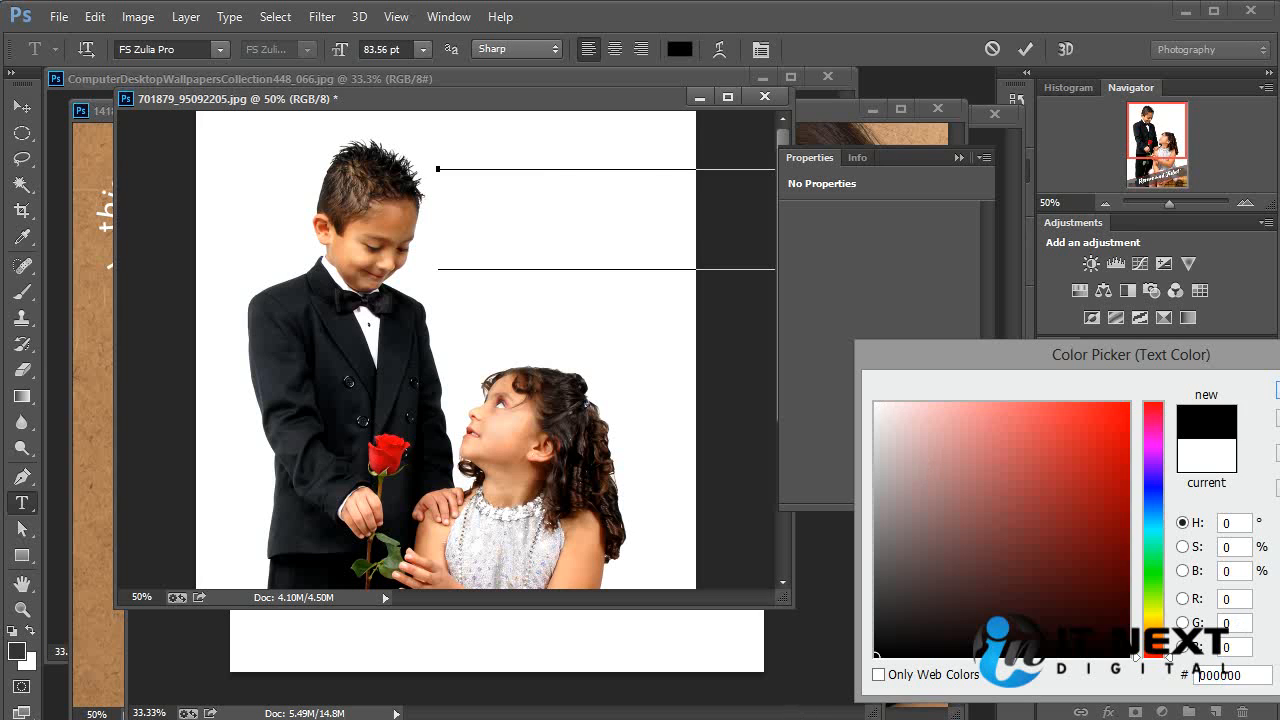
key(Return)
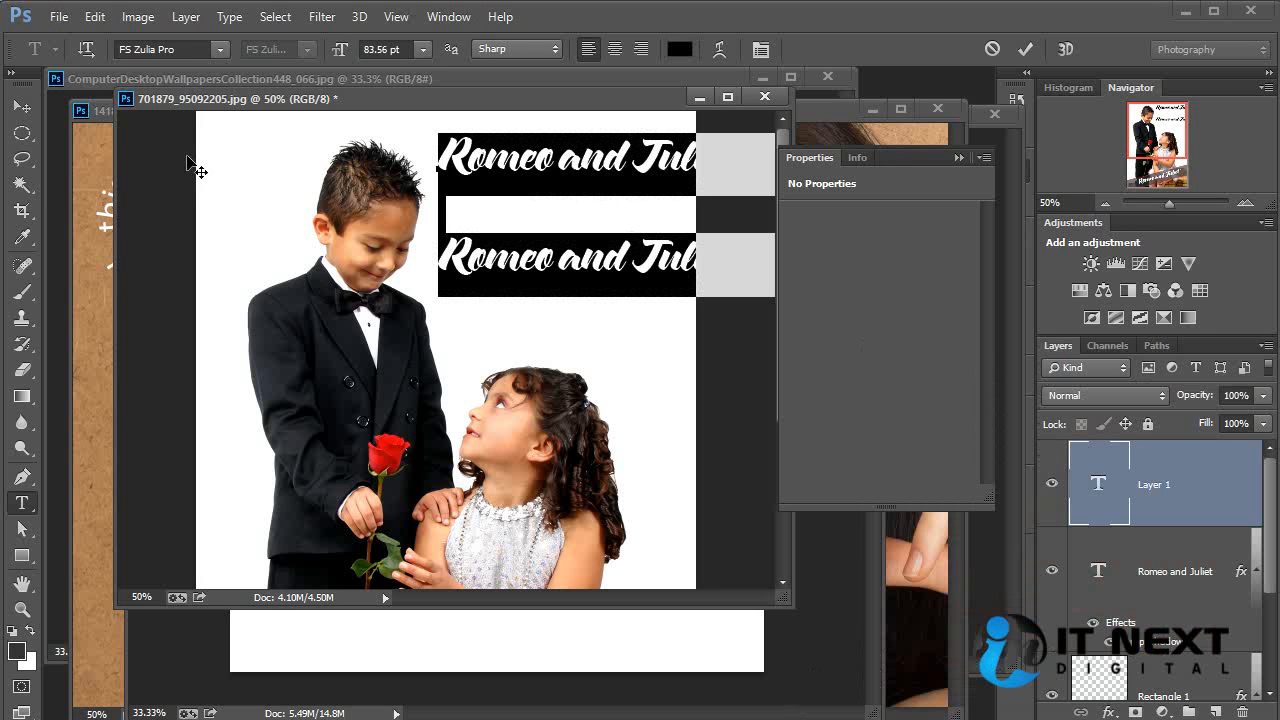
Step: Try Helvetica LT Std on the pasted point text and change its font to Futura LT Pro in the Book style
click(193, 48)
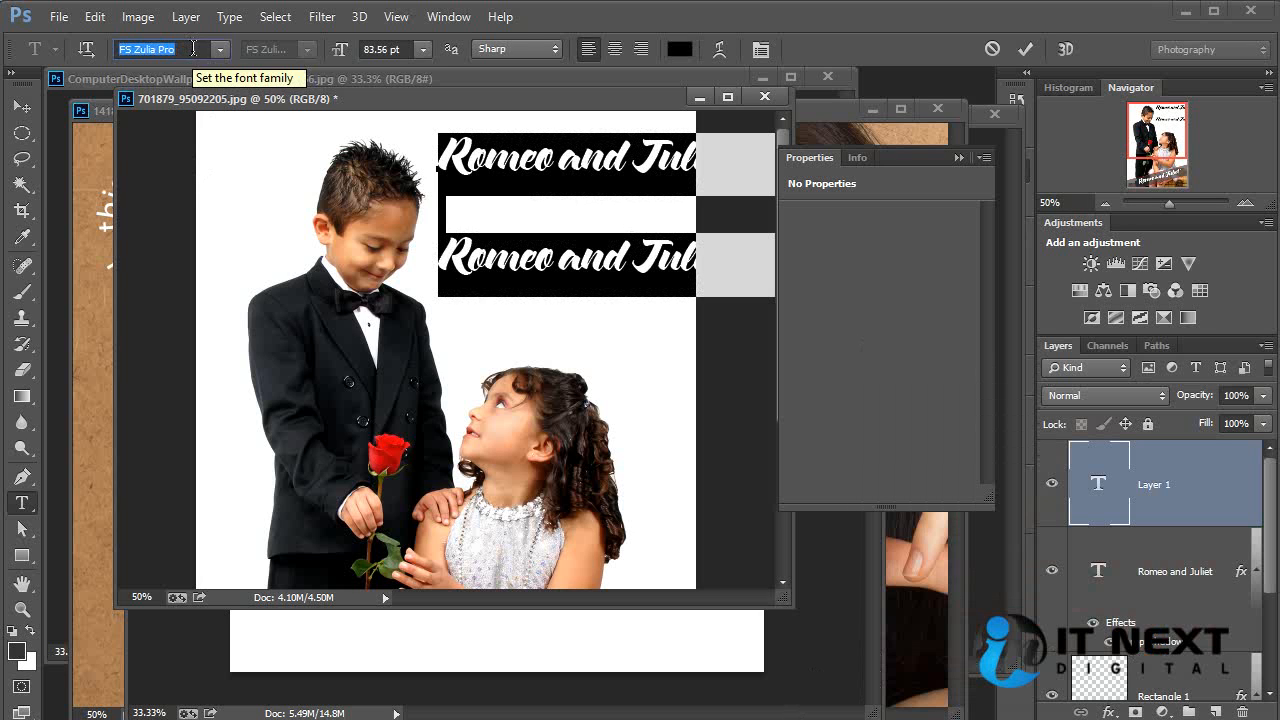
text(Helvetica LT Std)
key(Return)
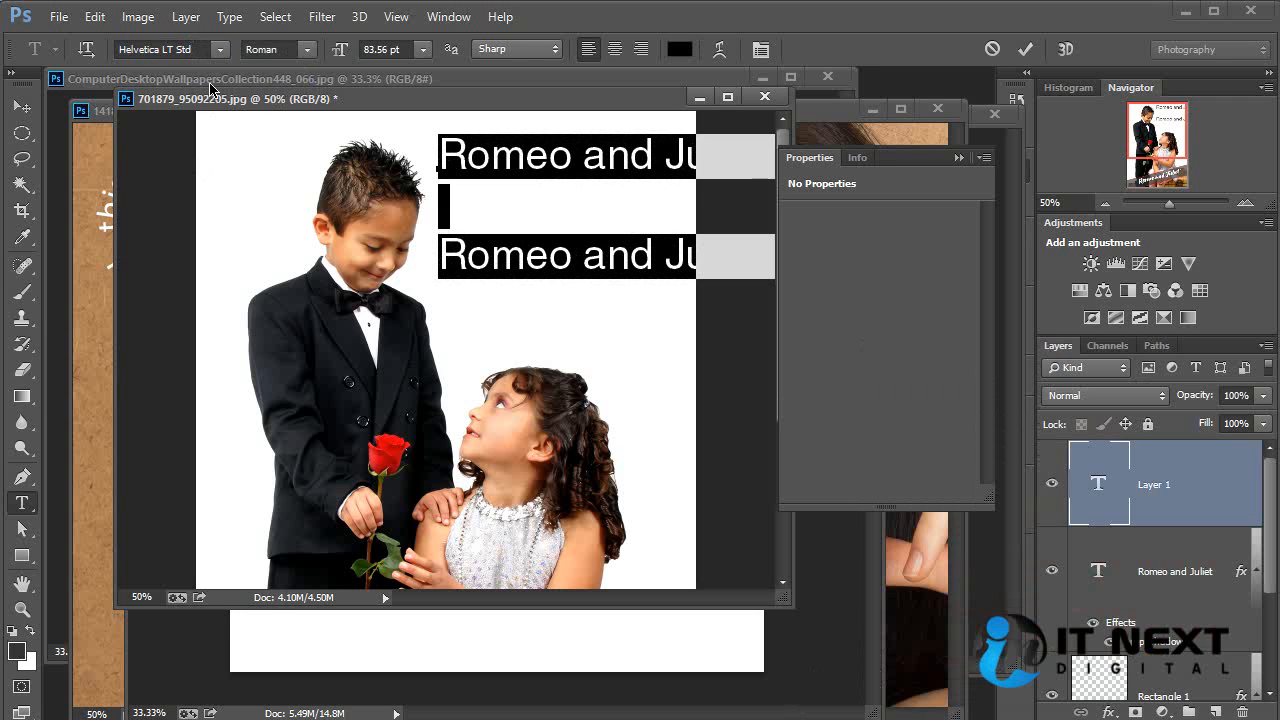
click(174, 49)
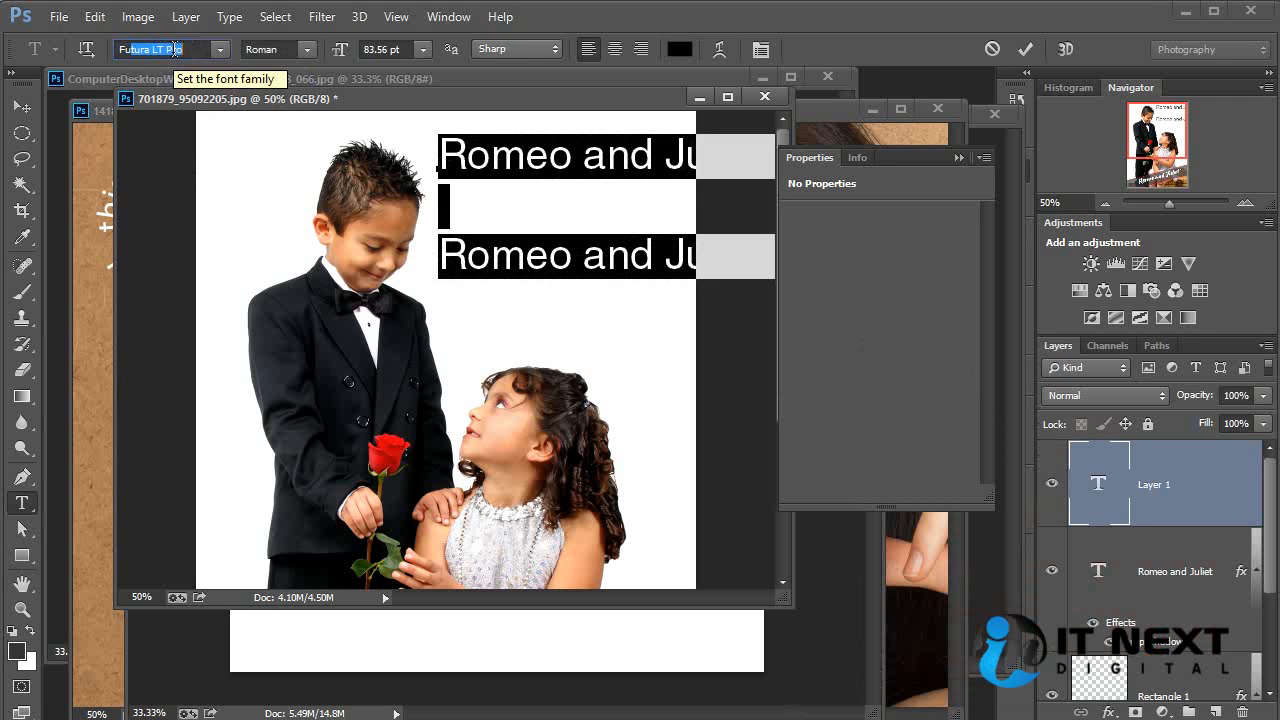
text(Fut)
key(Return)
click(307, 49)
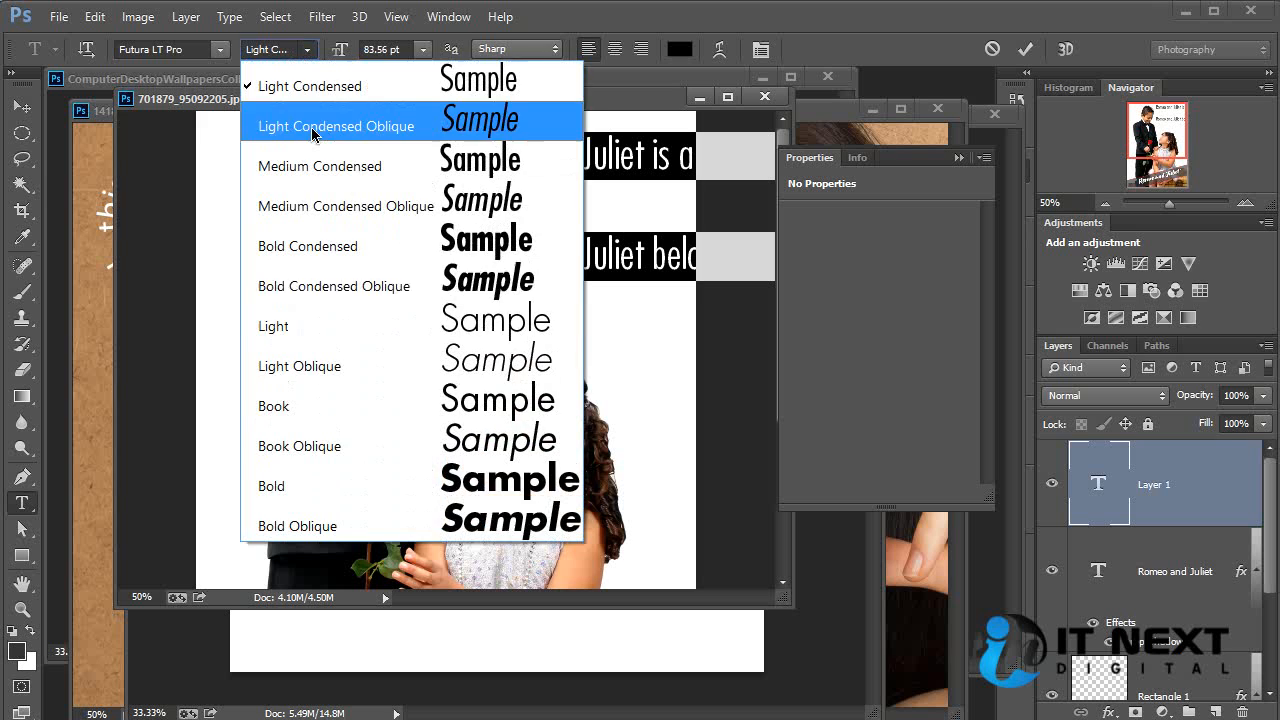
click(375, 408)
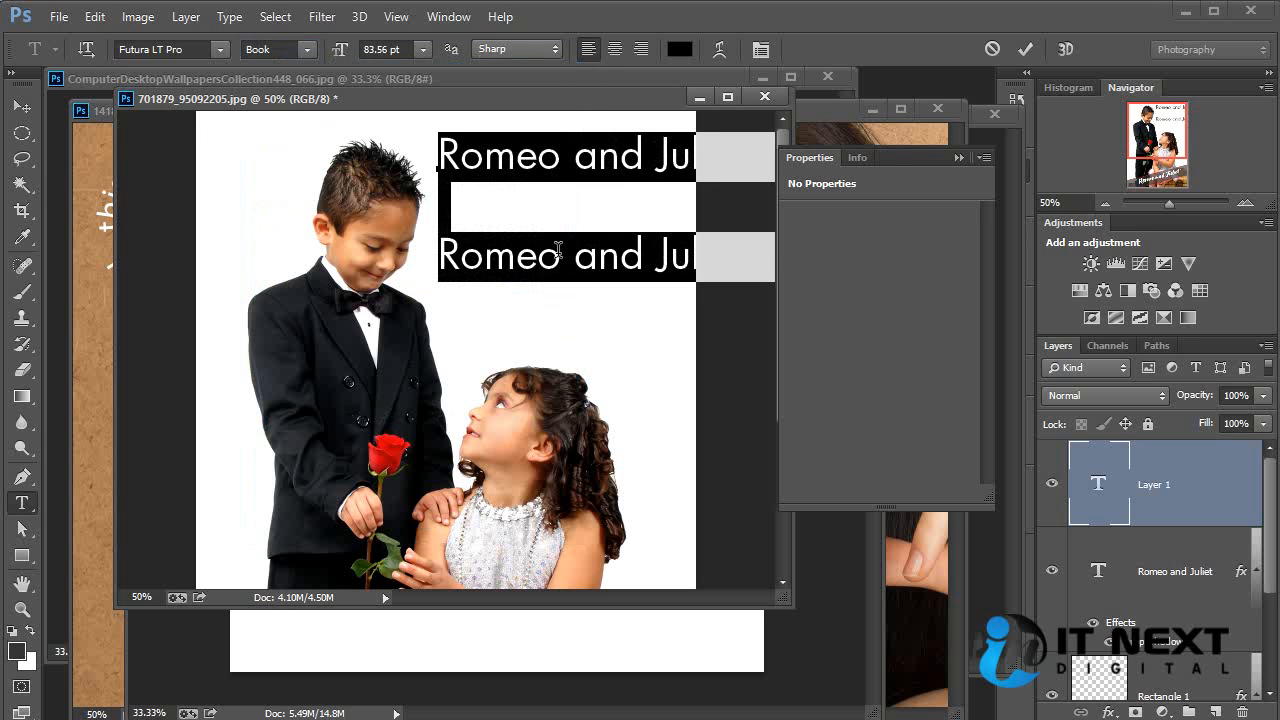
Step: Try the point text at 18 pt and set its font size to 24 pt
click(424, 49)
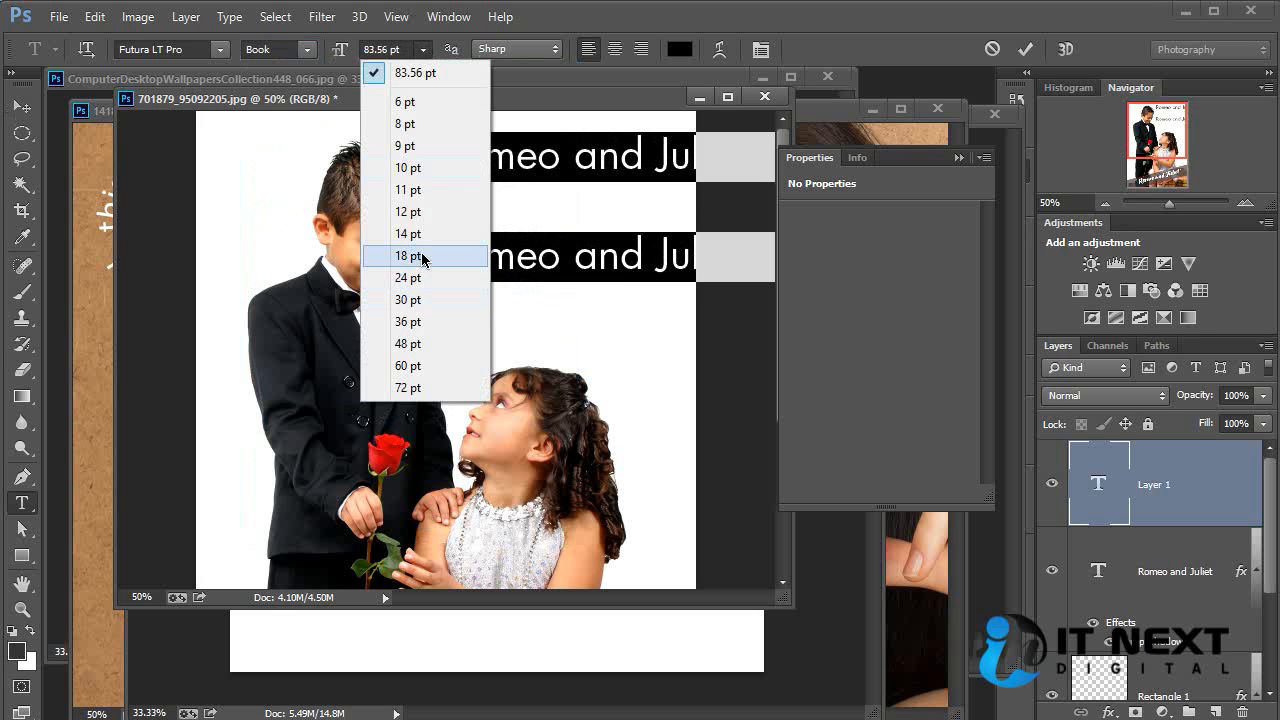
click(423, 256)
click(423, 49)
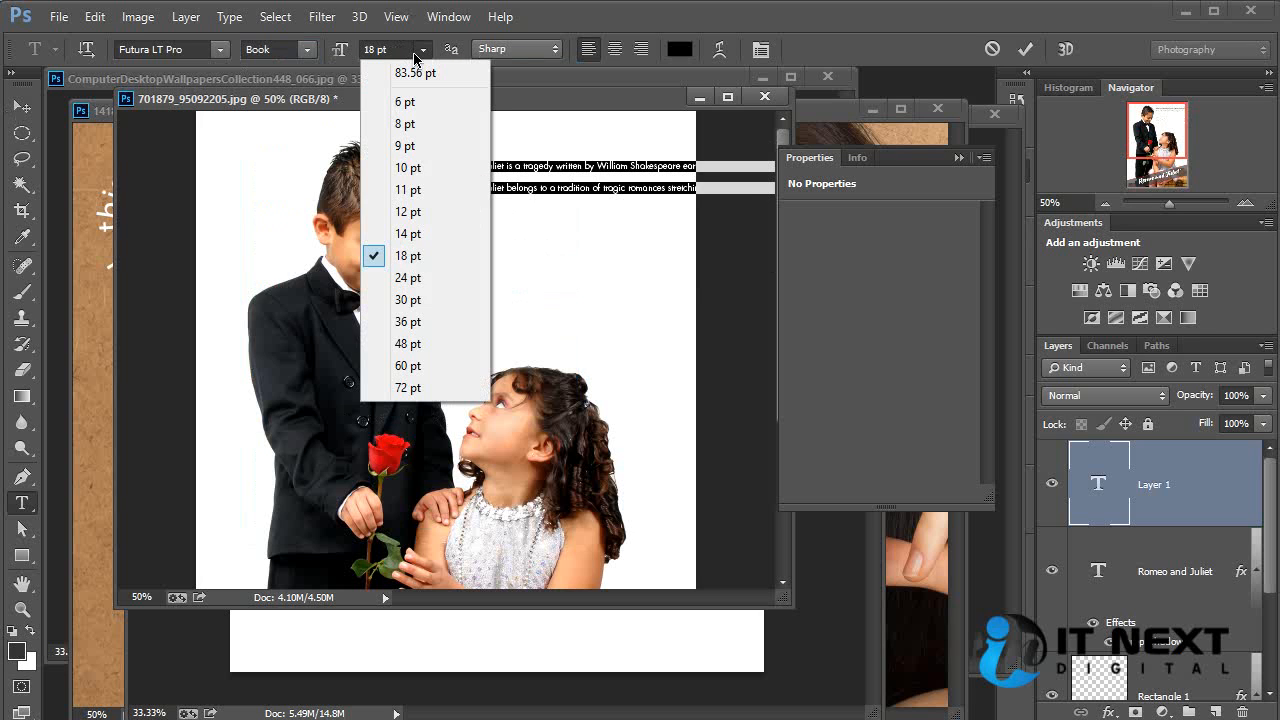
click(416, 278)
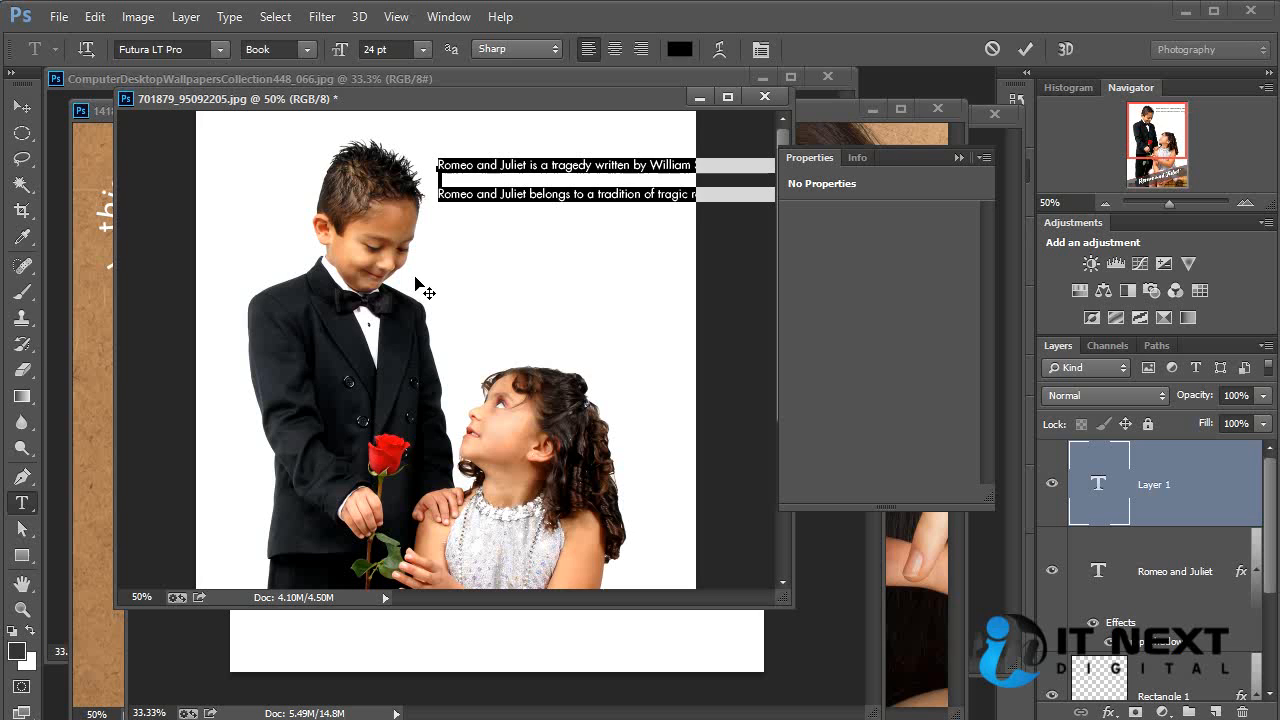
Step: Commit the point text edit and delete its text layer
click(508, 189)
key(ctrl+a)
click(24, 107)
key(Delete)
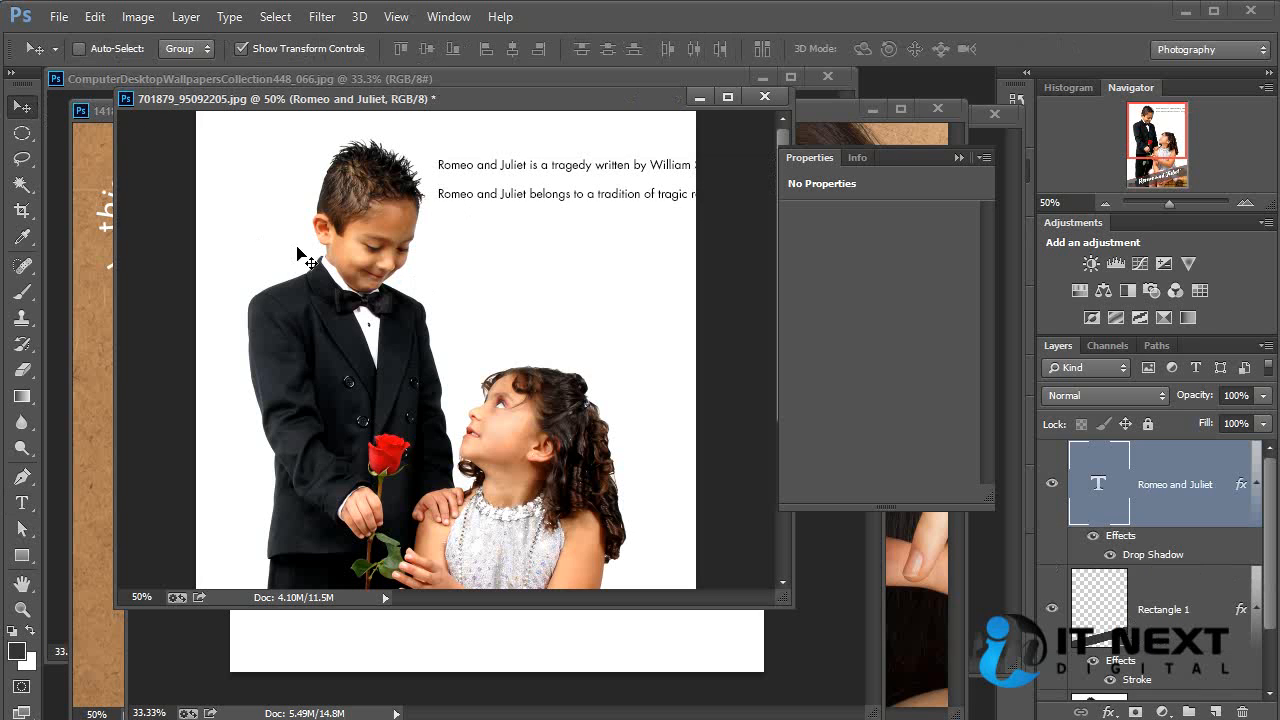
Step: Draw a paragraph text box in the white area above the girl and paste the copied paragraphs into it
click(22, 503)
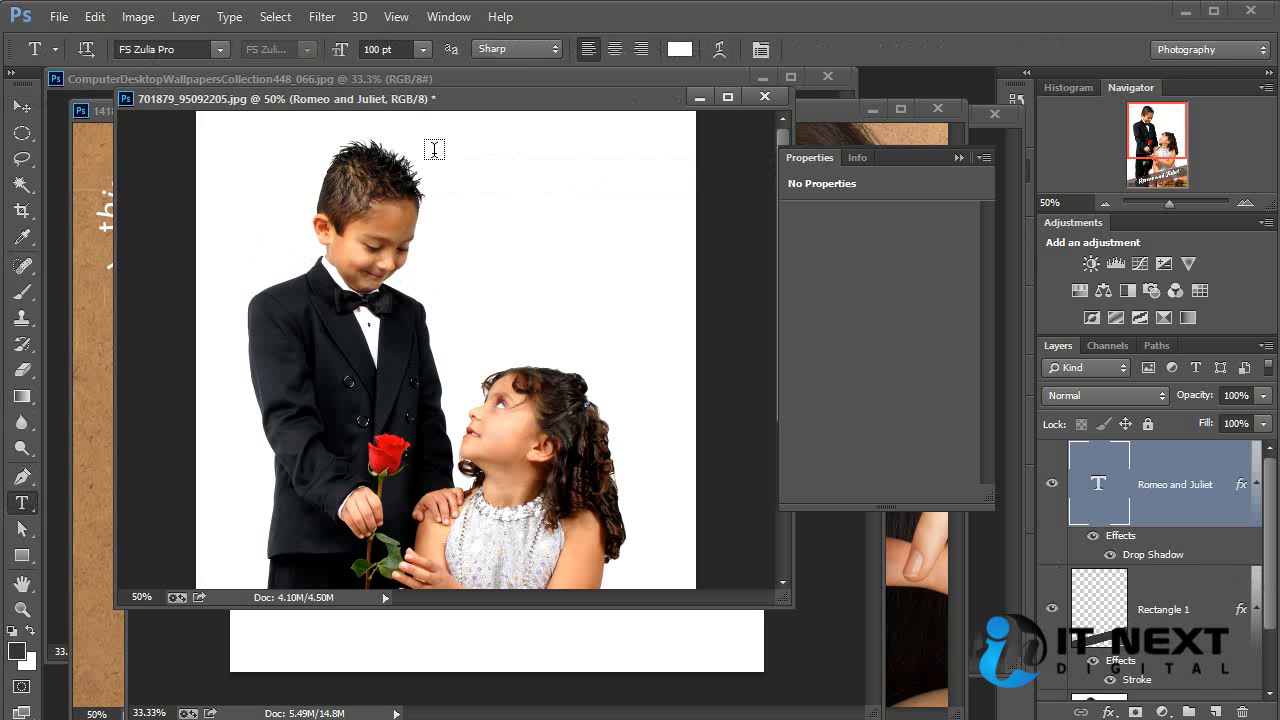
drag(429, 142, 682, 374)
key(ctrl+v)
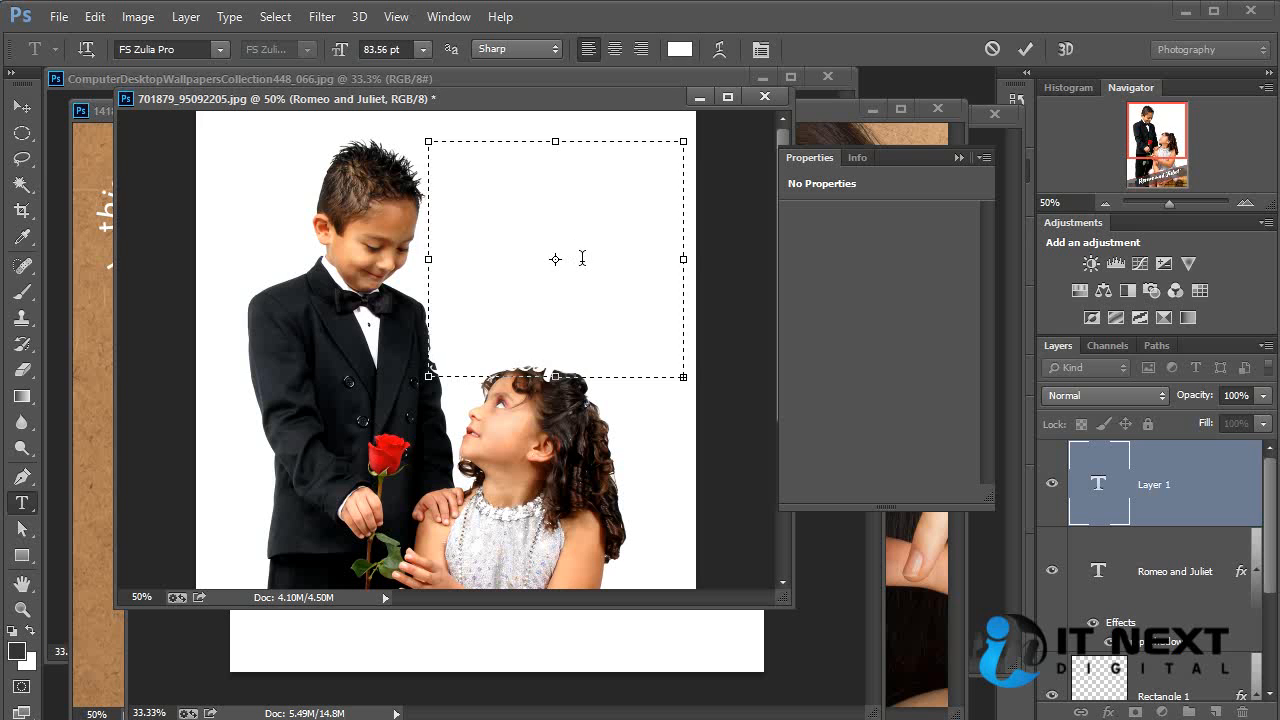
Step: Select all the text in the box and set its colour to dark grey 5f5f5f
key(ctrl+a)
click(679, 49)
click(880, 583)
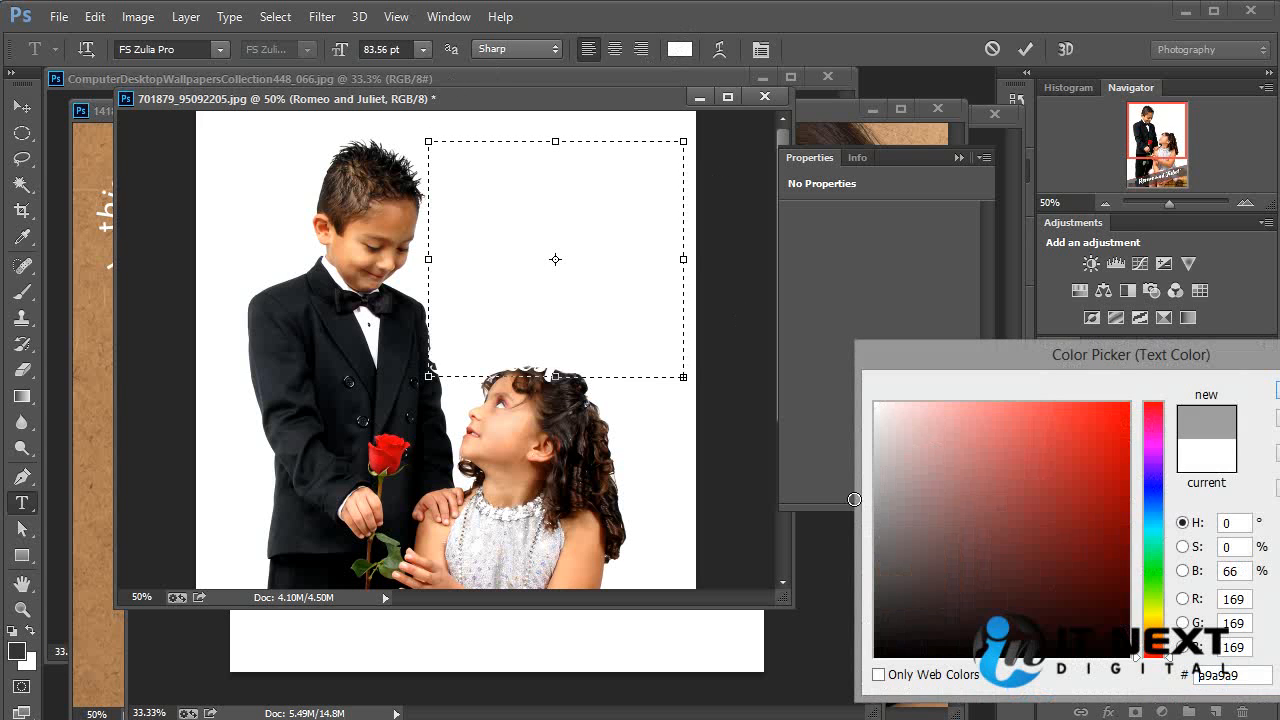
click(877, 560)
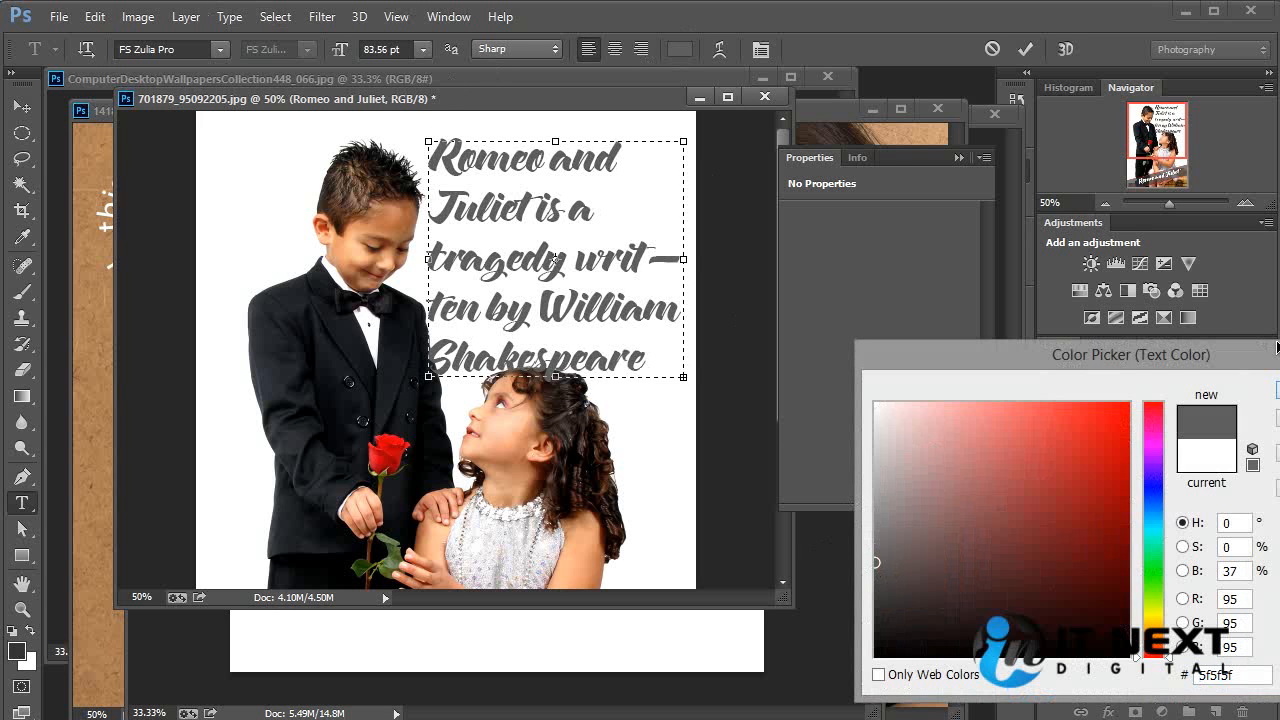
key(Return)
Step: Set the font of the boxed paragraphs to Futura LT Pro in the Book style
click(179, 48)
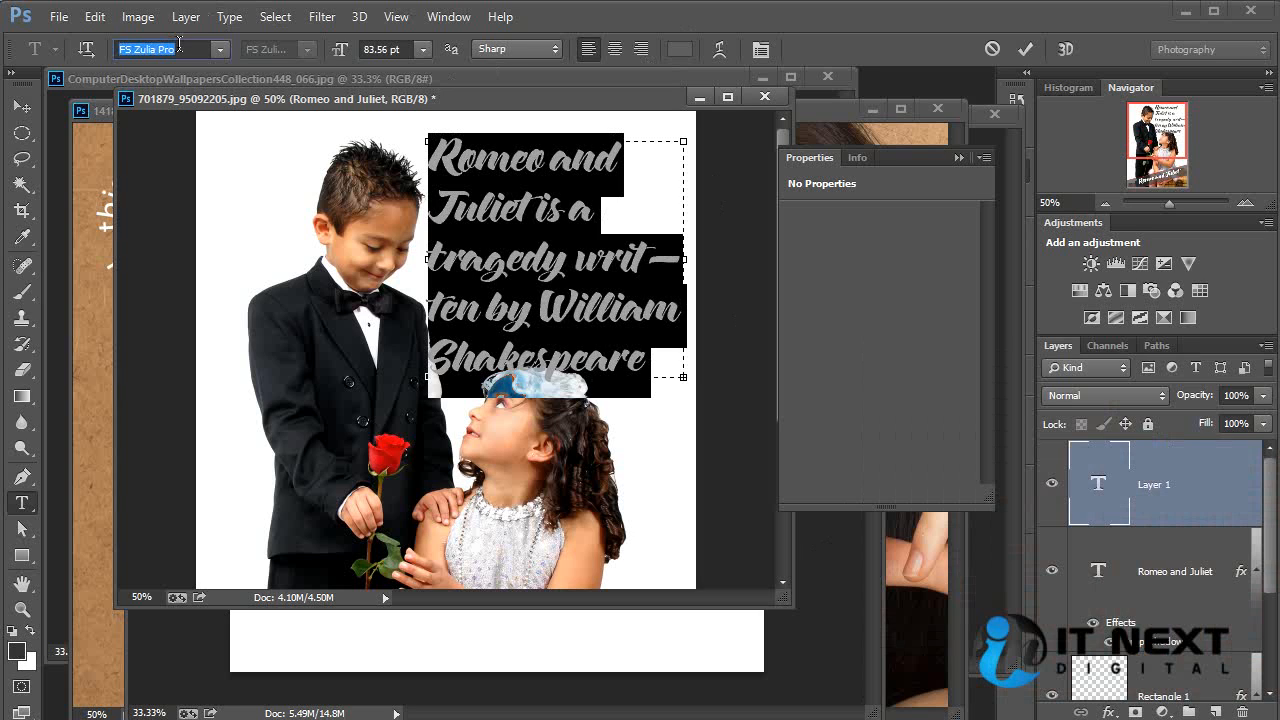
text(Futura)
key(Return)
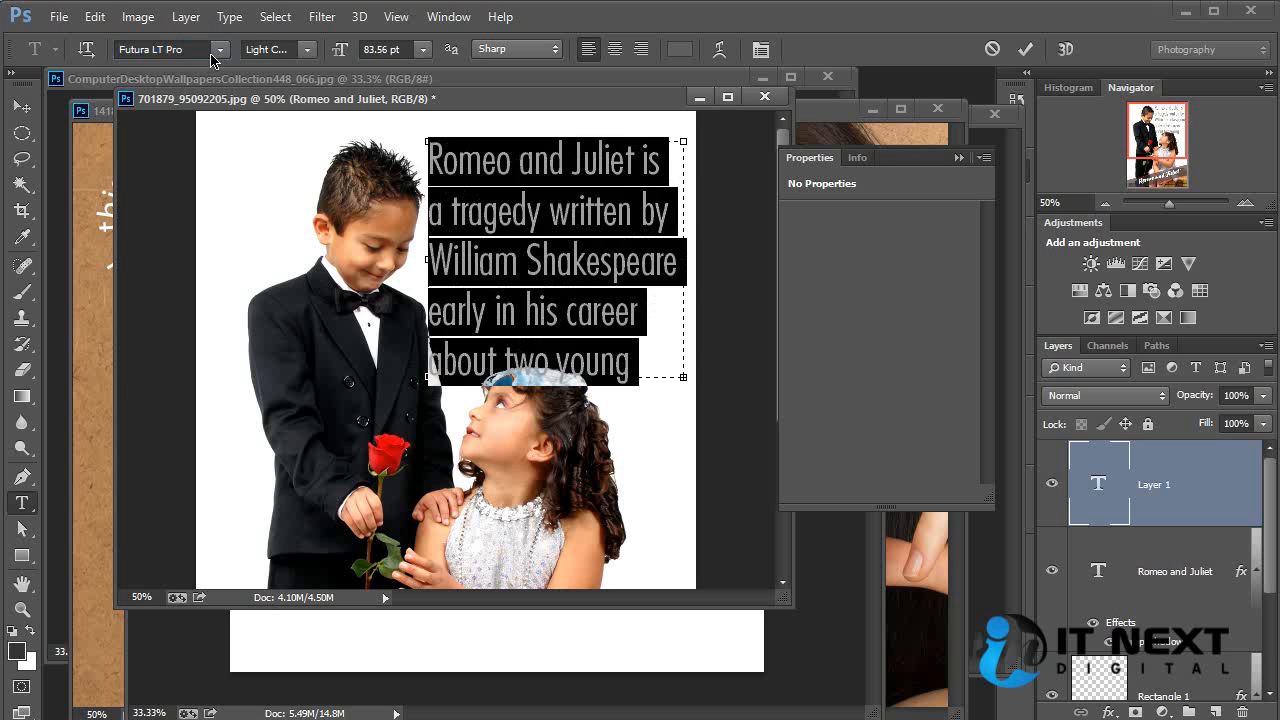
click(280, 49)
click(358, 405)
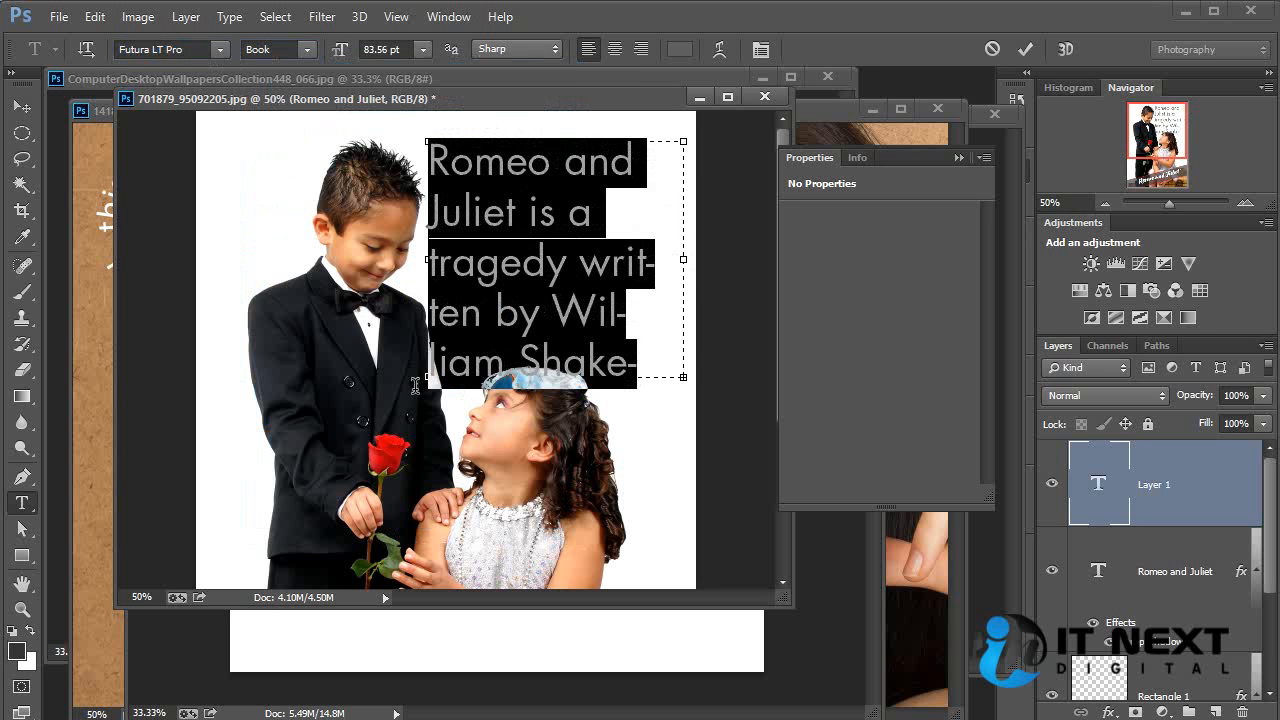
Step: Reduce the font size of the boxed paragraphs step by step to 19.56 pt so they fit the box, and commit the text
key(ctrl+shift+comma)
key(ctrl+shift+comma)
key(ctrl+shift+comma)
key(ctrl+shift+comma)
key(ctrl+shift+comma)
key(ctrl+shift+comma)
key(ctrl+shift+comma)
key(ctrl+shift+comma)
key(ctrl+shift+comma)
key(ctrl+shift+comma)
key(ctrl+shift+comma)
key(ctrl+shift+comma)
key(ctrl+shift+comma)
key(ctrl+shift+comma)
key(ctrl+shift+comma)
key(ctrl+shift+comma)
key(ctrl+shift+comma)
key(ctrl+shift+comma)
key(ctrl+shift+comma)
key(ctrl+shift+comma)
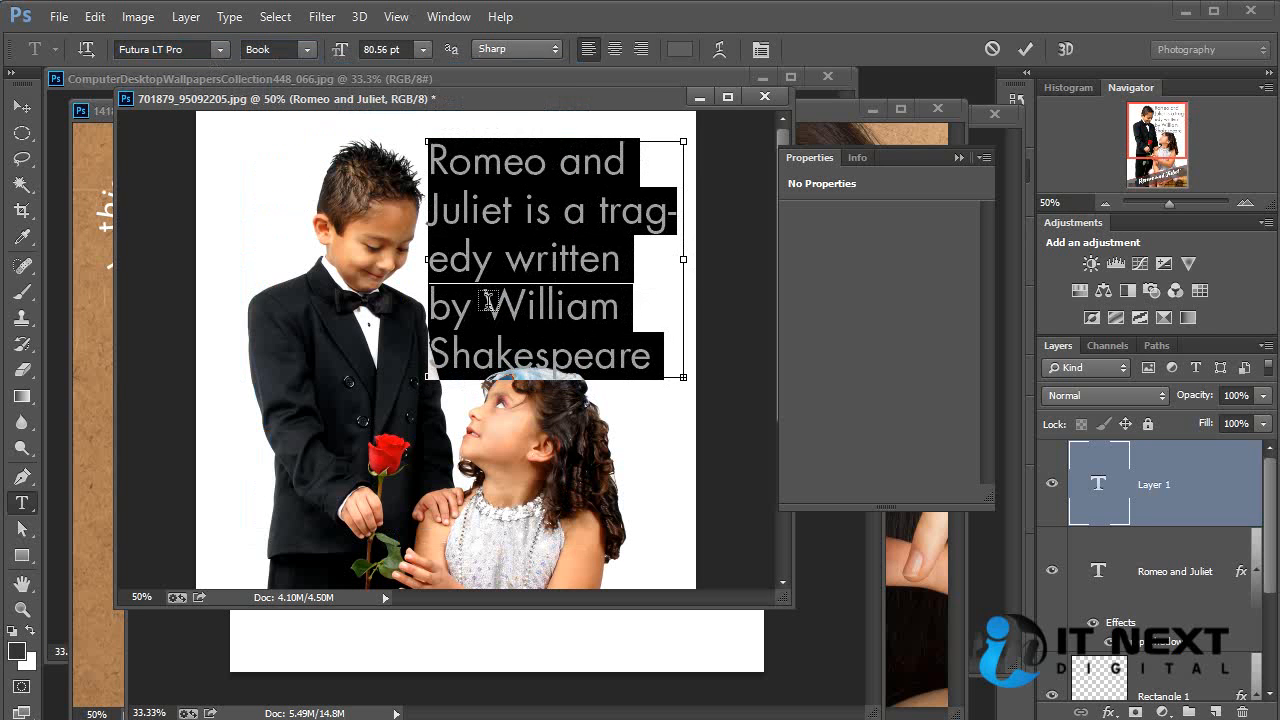
key(ctrl+shift+comma)
key(ctrl+shift+comma)
key(ctrl+shift+comma)
key(ctrl+shift+comma)
key(ctrl+shift+comma)
key(ctrl+shift+comma)
key(ctrl+shift+comma)
key(ctrl+shift+comma)
key(ctrl+shift+comma)
key(ctrl+shift+comma)
key(ctrl+shift+comma)
key(ctrl+shift+comma)
key(ctrl+shift+comma)
key(ctrl+shift+comma)
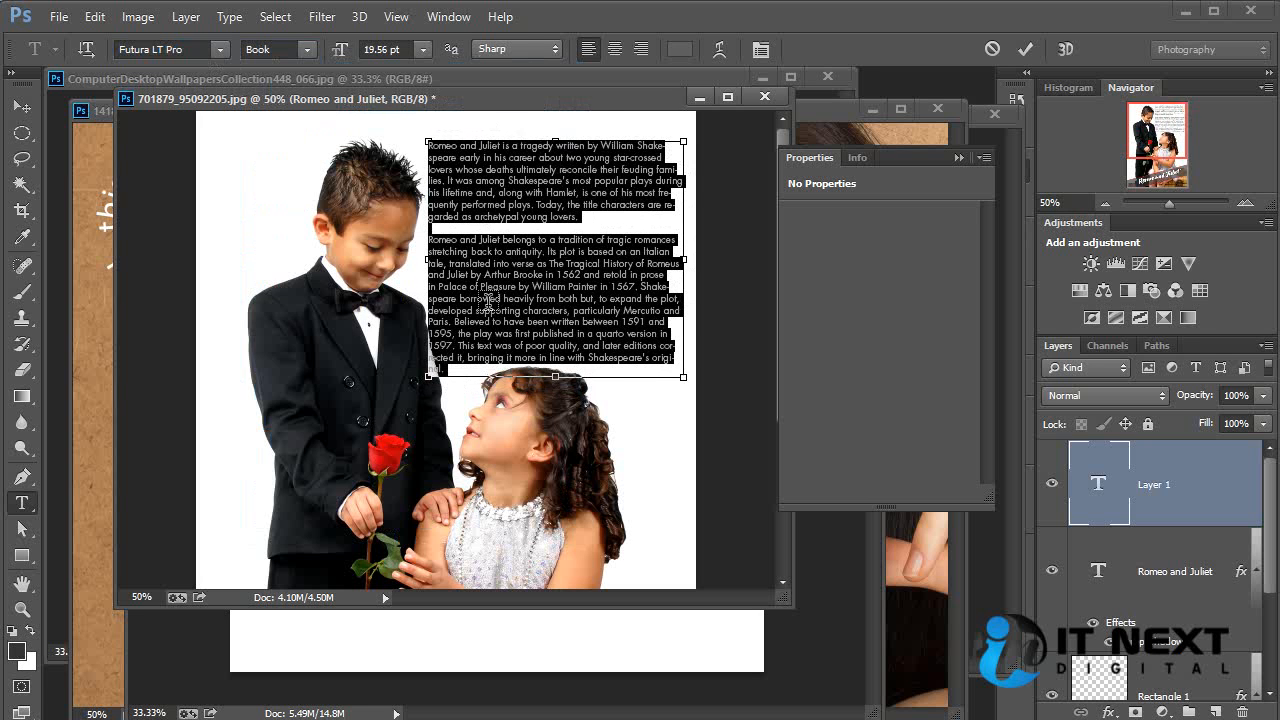
key(ctrl+shift+period)
key(ctrl+Return)
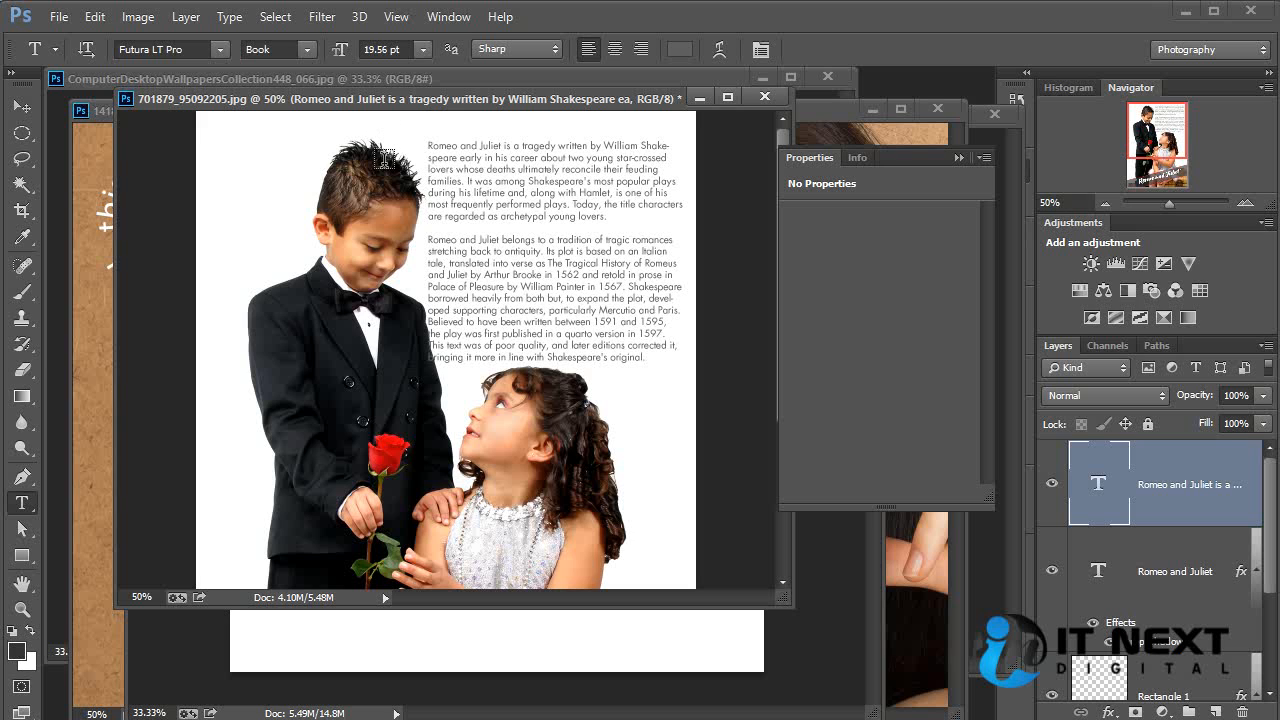
Step: Delete the paragraph text layer above the girl
drag(490, 465, 485, 413)
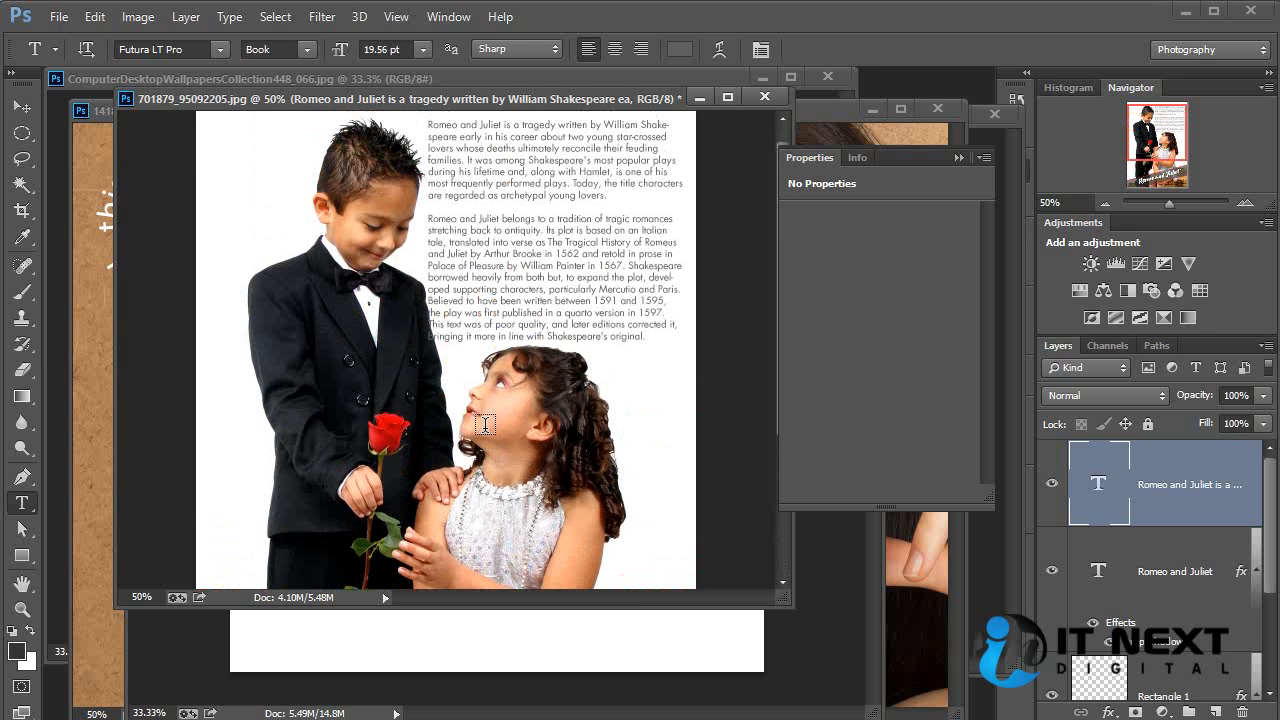
click(22, 108)
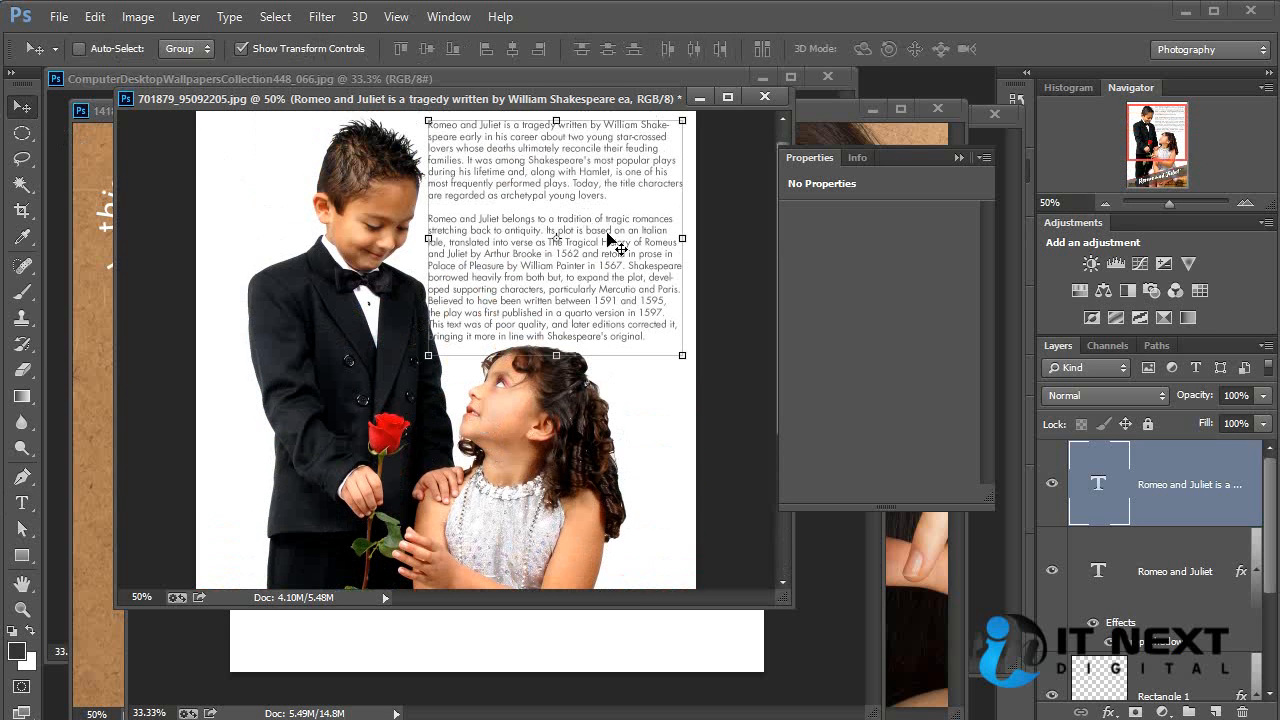
key(Delete)
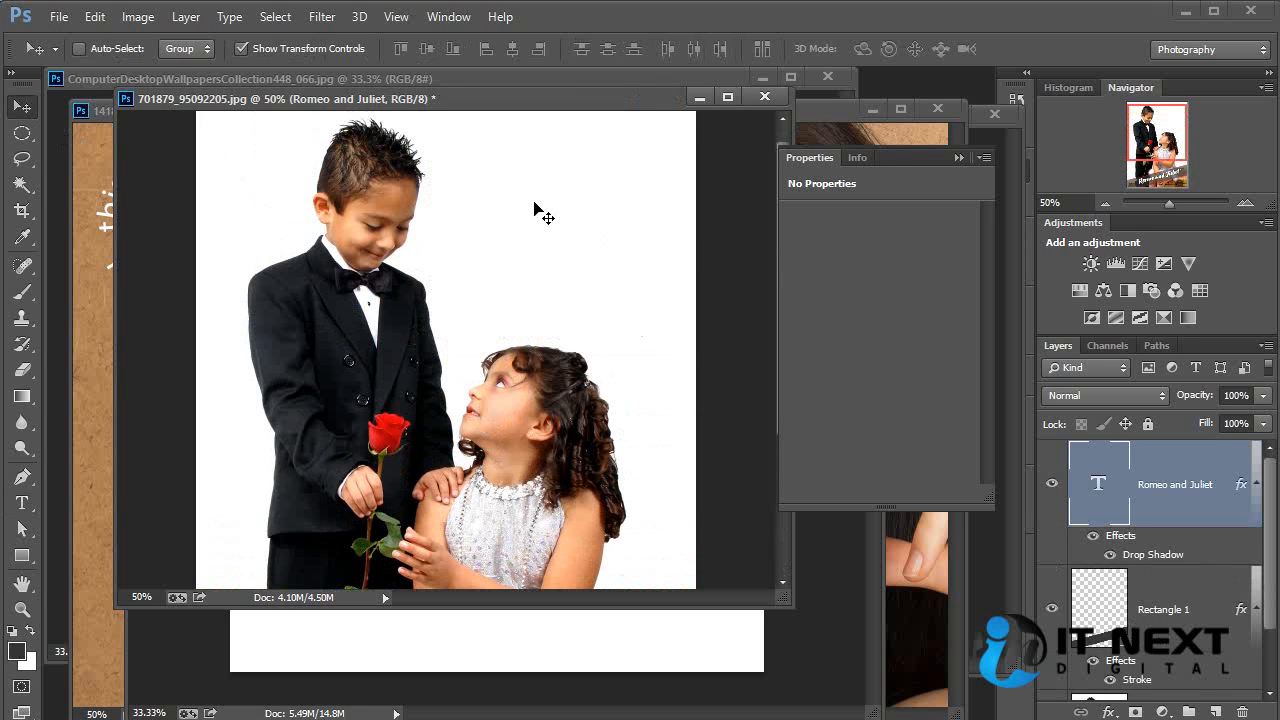
Step: Start a Pen path at the photo's edge just above the band and trace it around the girl's hair and face to the boy's sleeve
drag(552, 401, 530, 235)
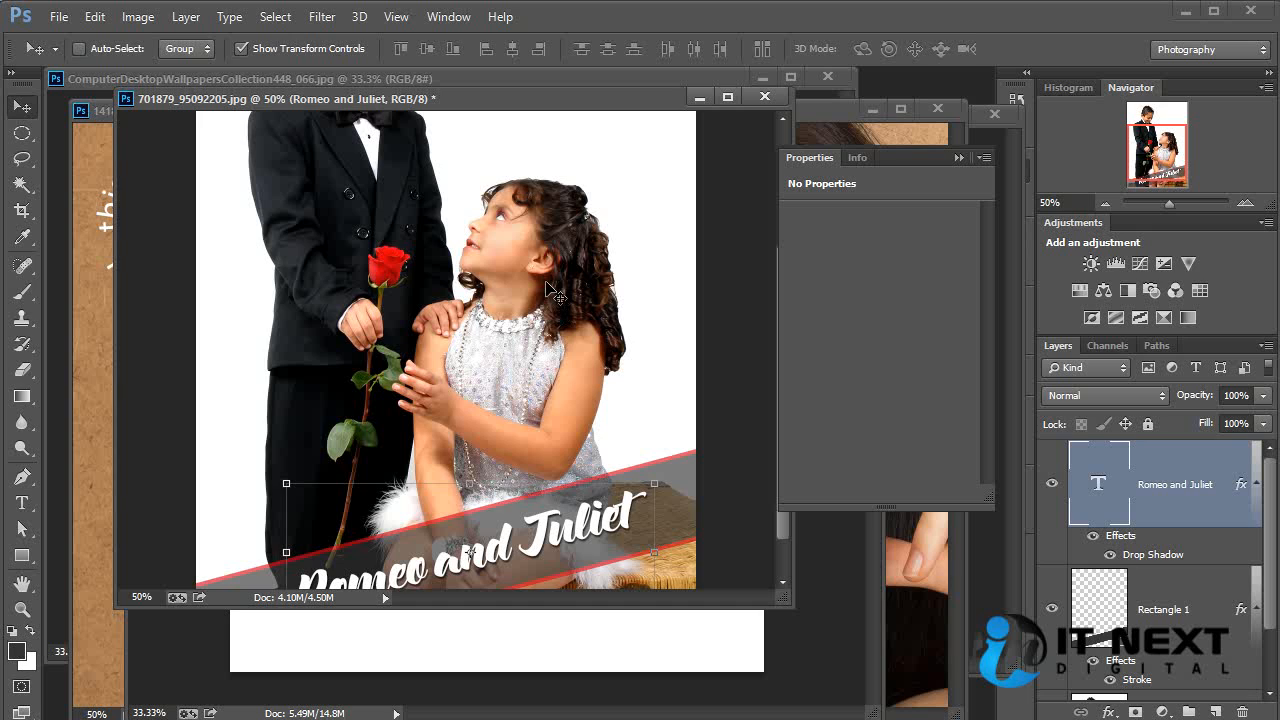
key(p)
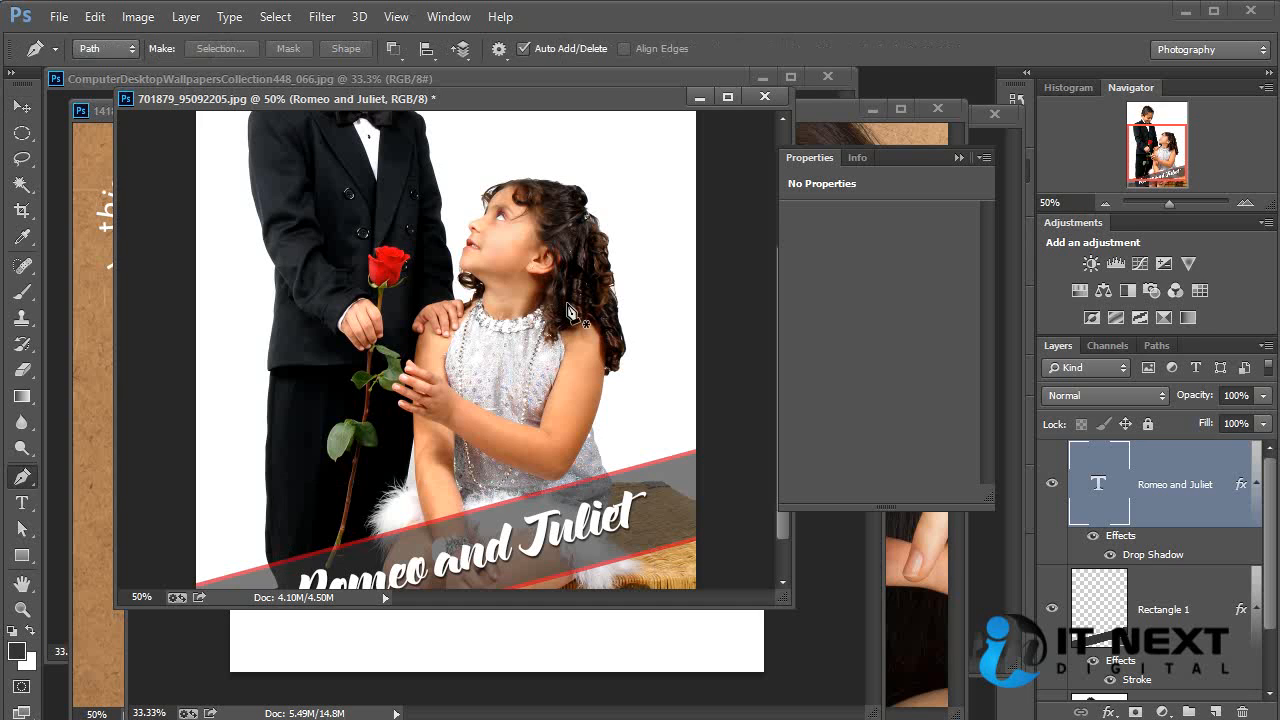
click(696, 436)
drag(615, 462, 627, 368)
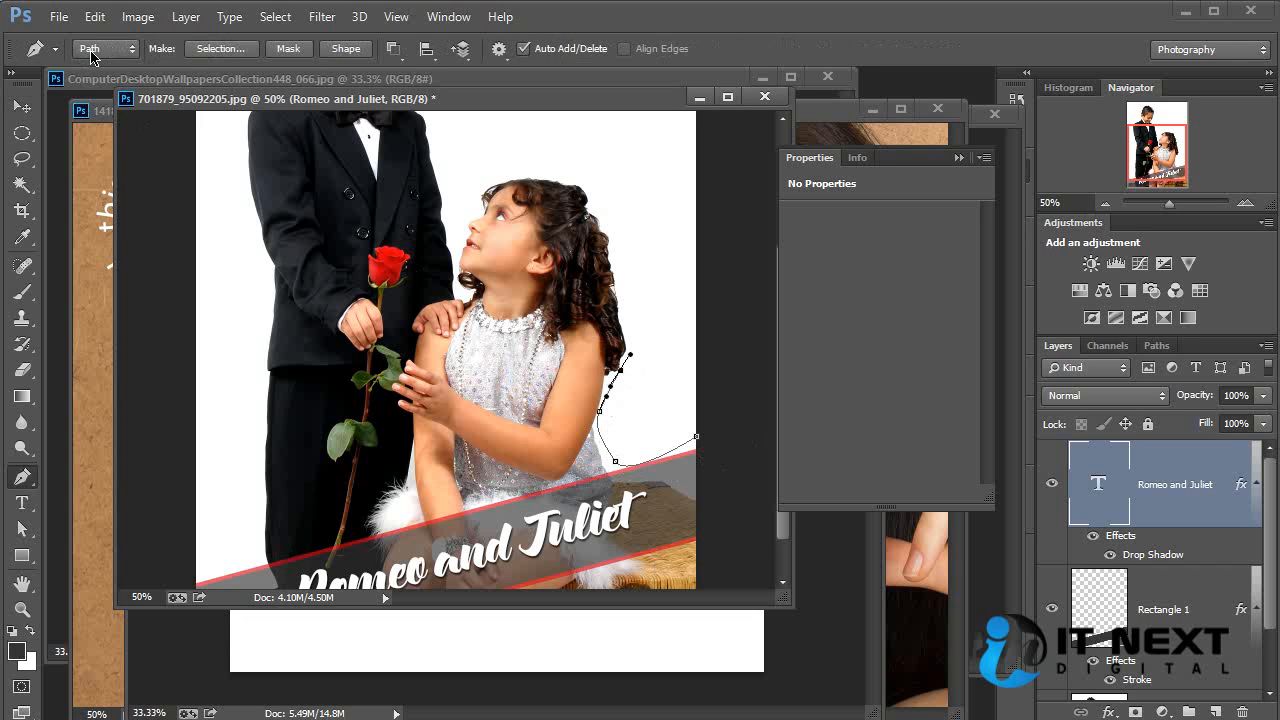
drag(618, 285, 449, 205)
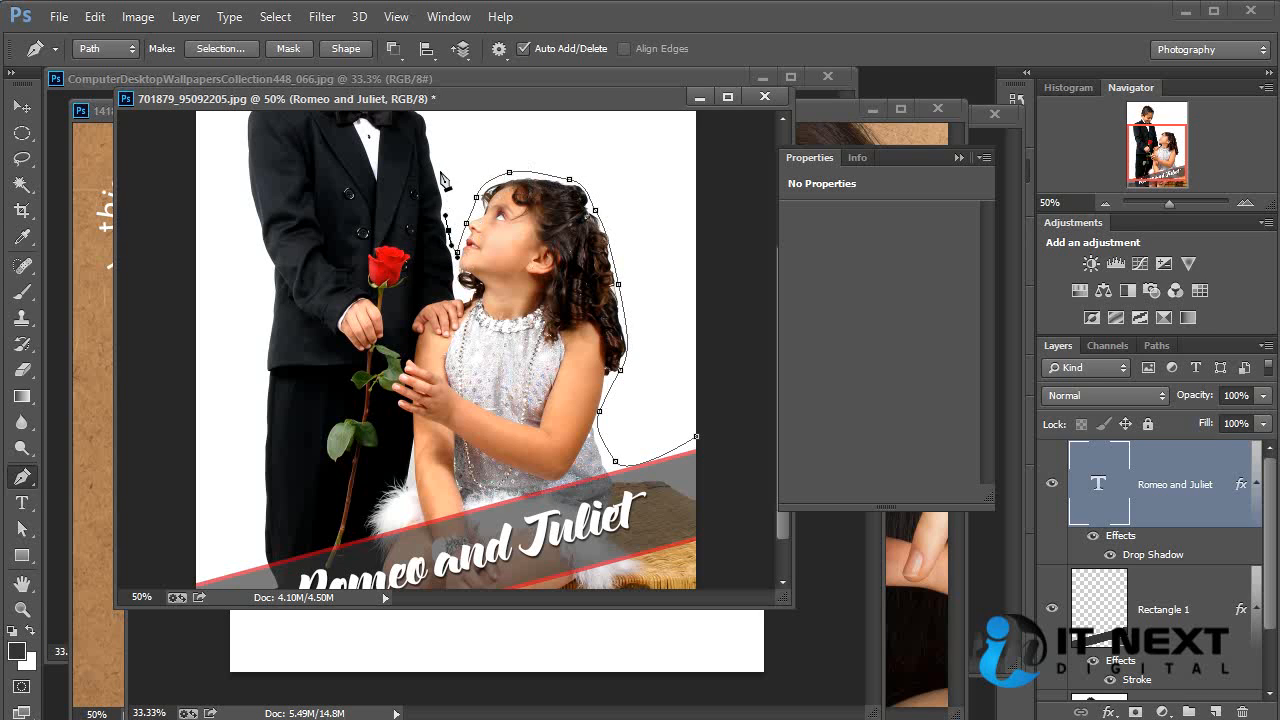
Step: Continue the path up the boy's sleeve, around his head and out to his far shoulder
scroll(436, 157, up, 3)
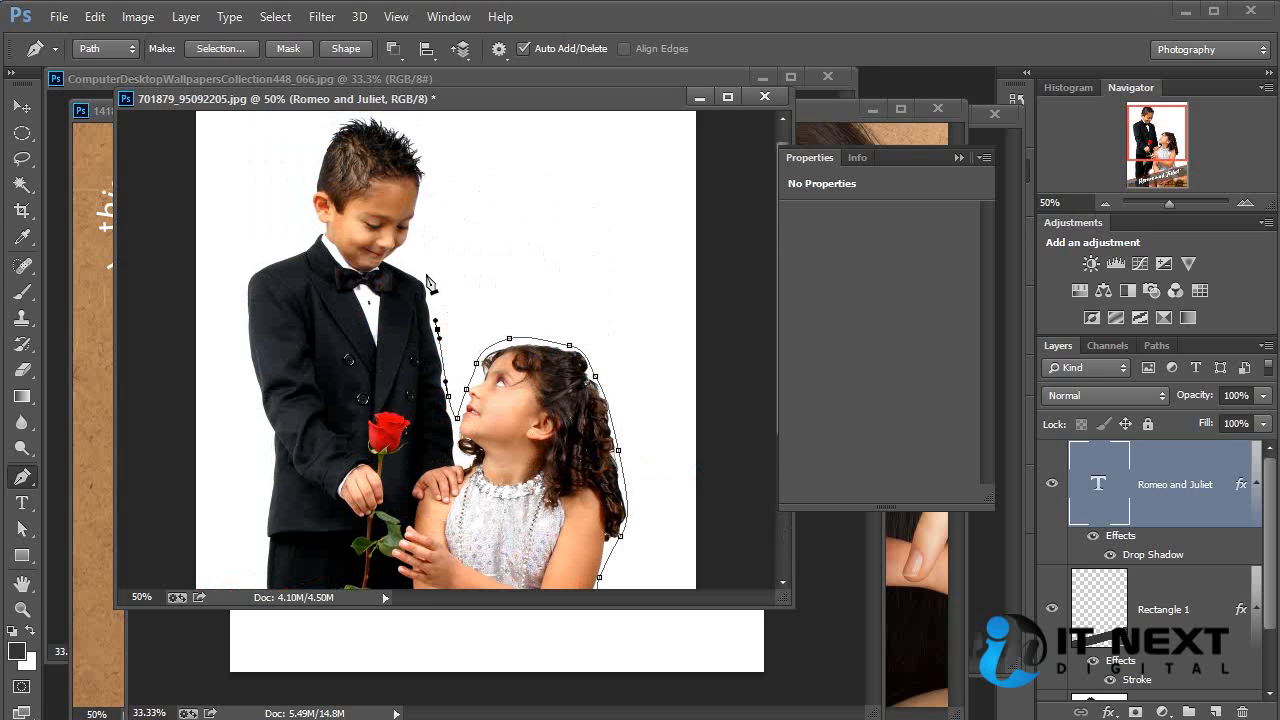
drag(426, 274, 413, 269)
click(403, 260)
drag(423, 187, 329, 127)
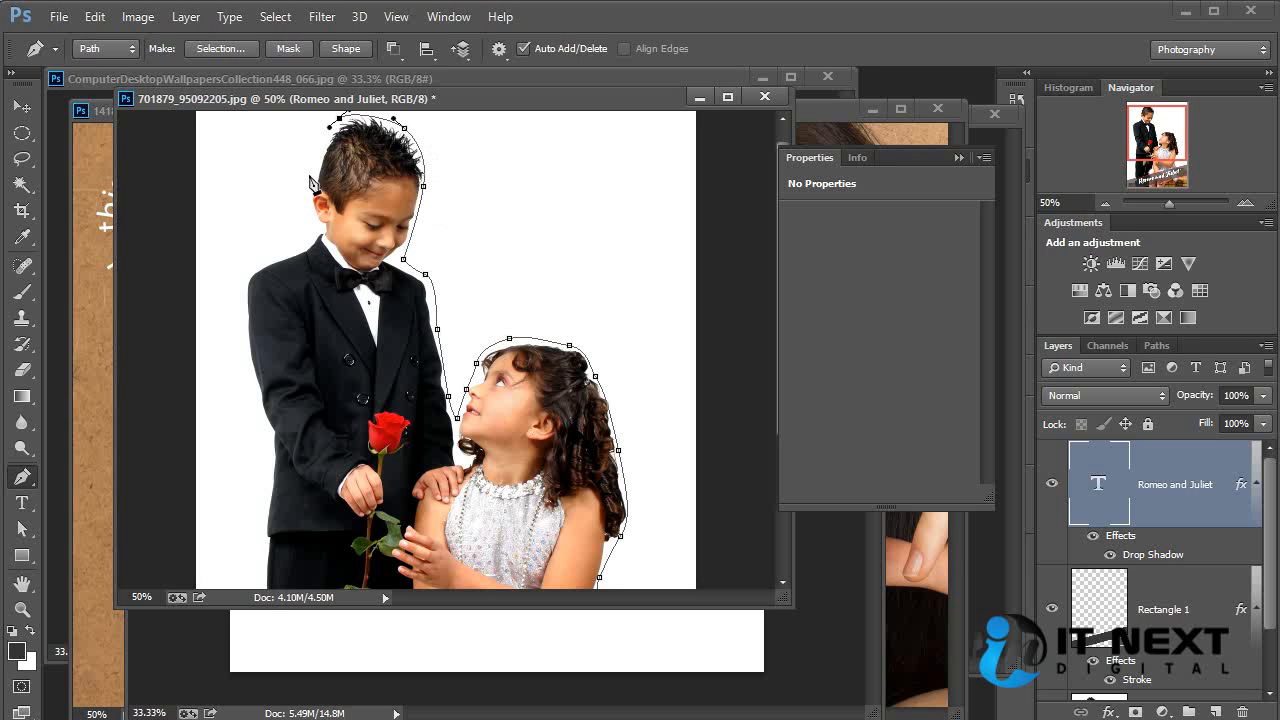
drag(310, 185, 310, 193)
drag(295, 250, 275, 257)
click(246, 272)
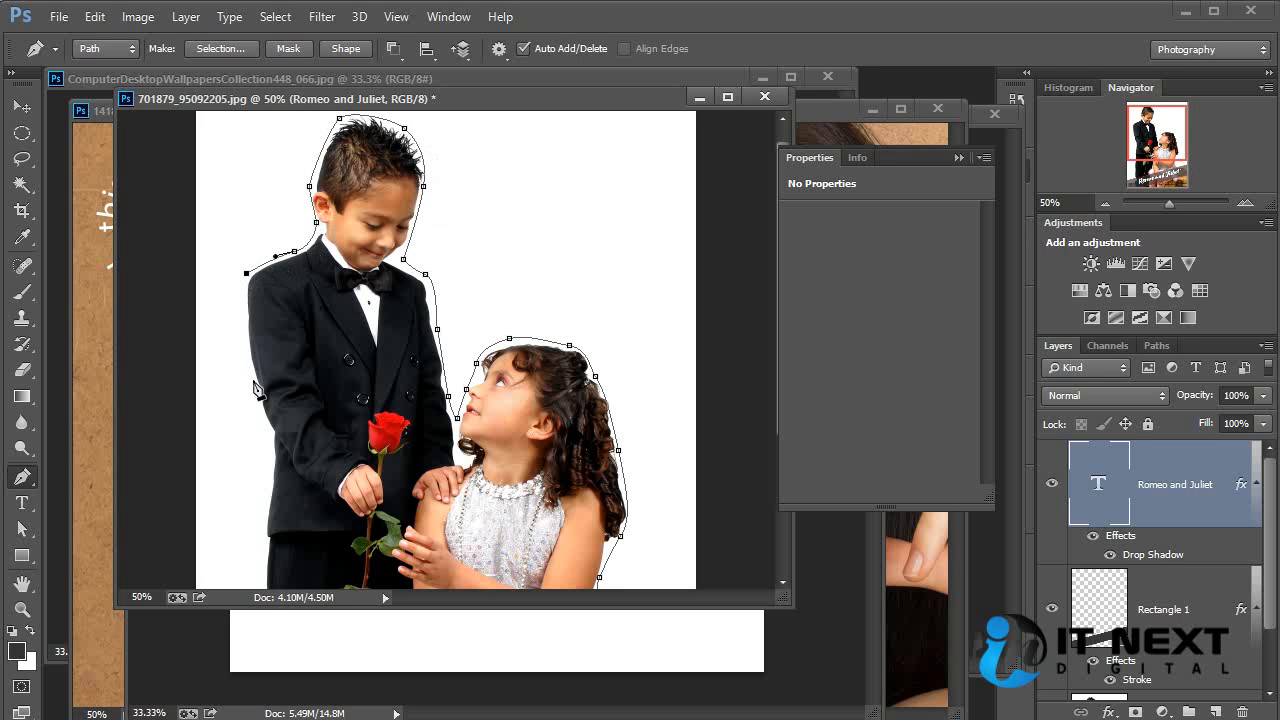
Step: Continue the path down the boy's back and trouser leg to the band and out to the photo's edge
drag(254, 386, 270, 433)
drag(272, 479, 296, 347)
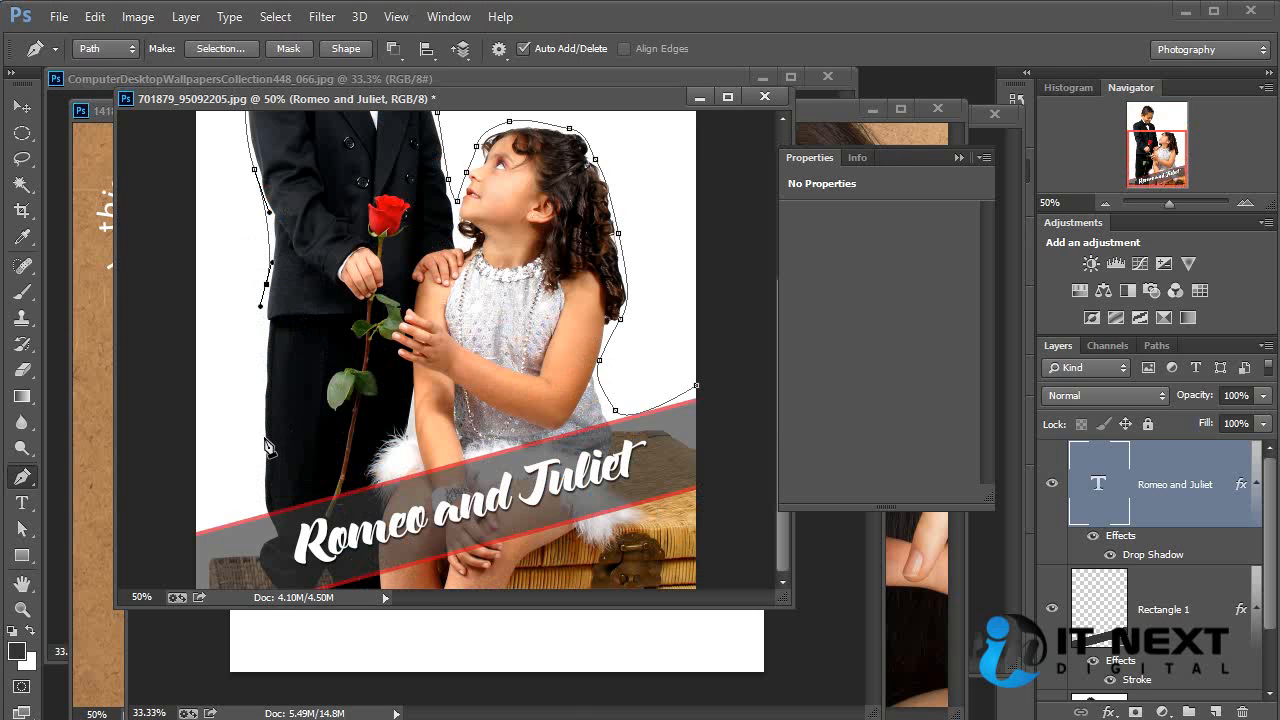
drag(261, 443, 260, 476)
click(261, 506)
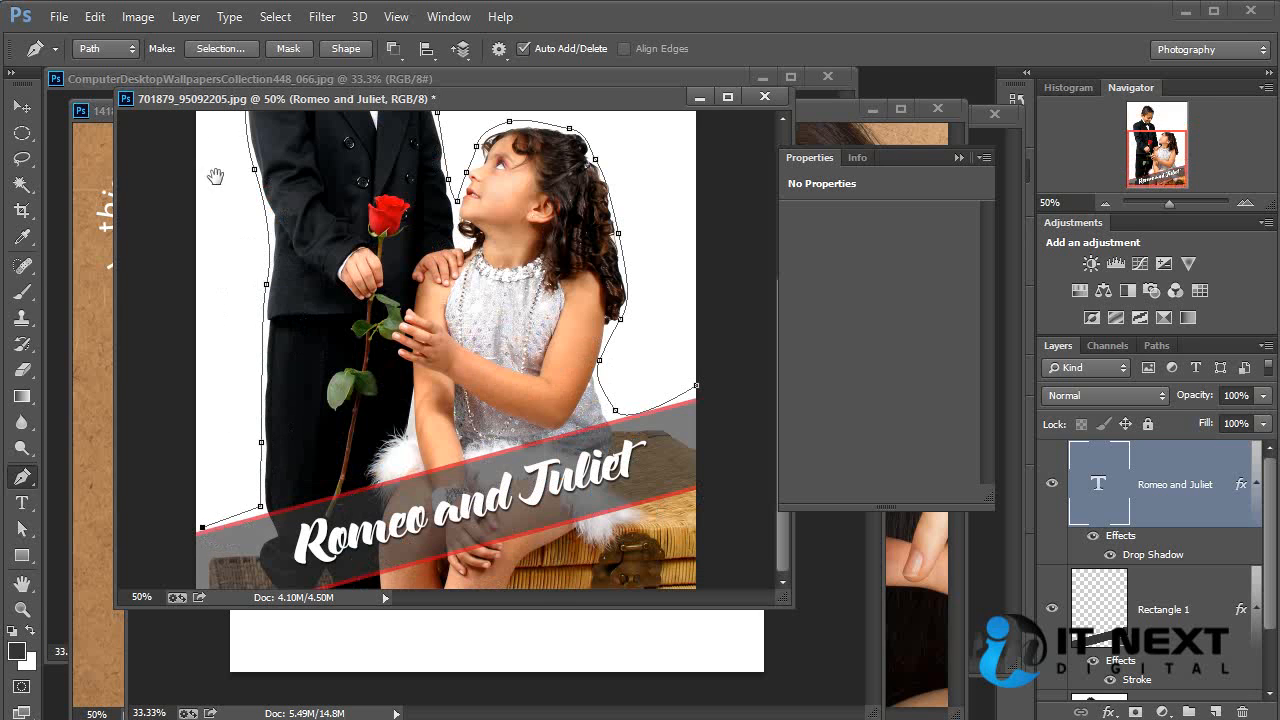
Step: Close the path along the photo's outer edges so it encloses the white area around both children
scroll(210, 180, up, 5)
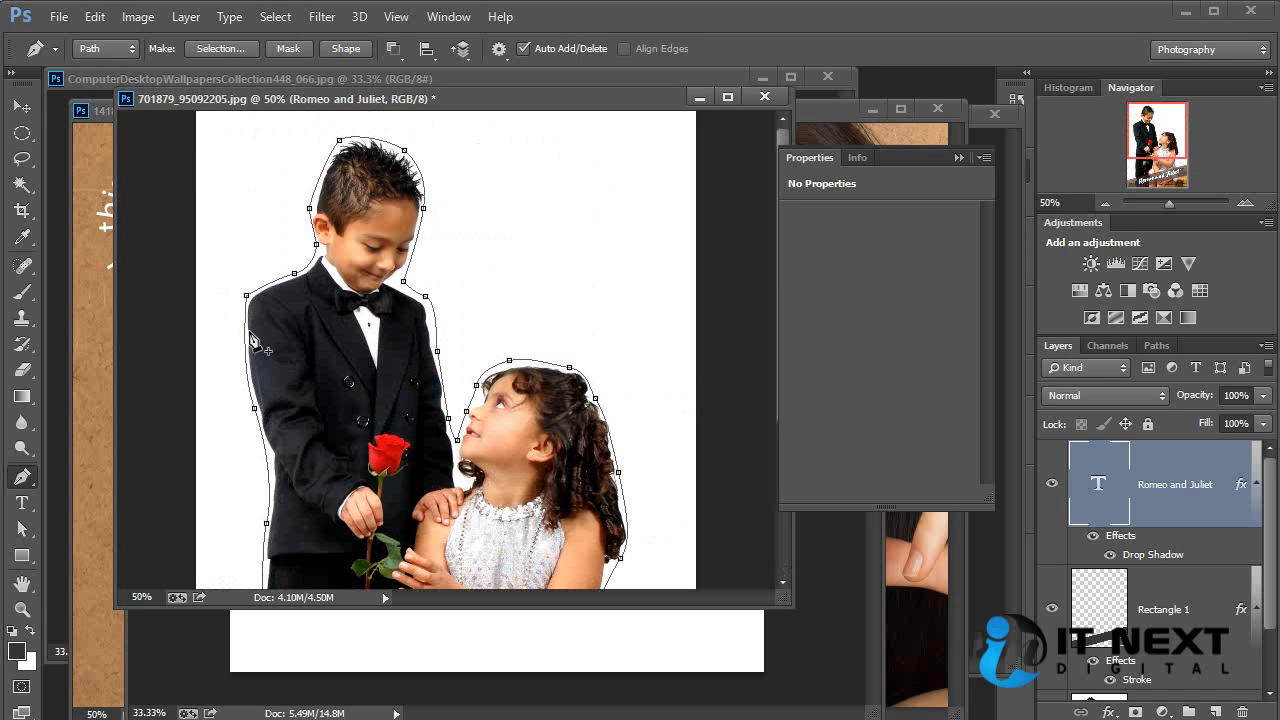
click(198, 116)
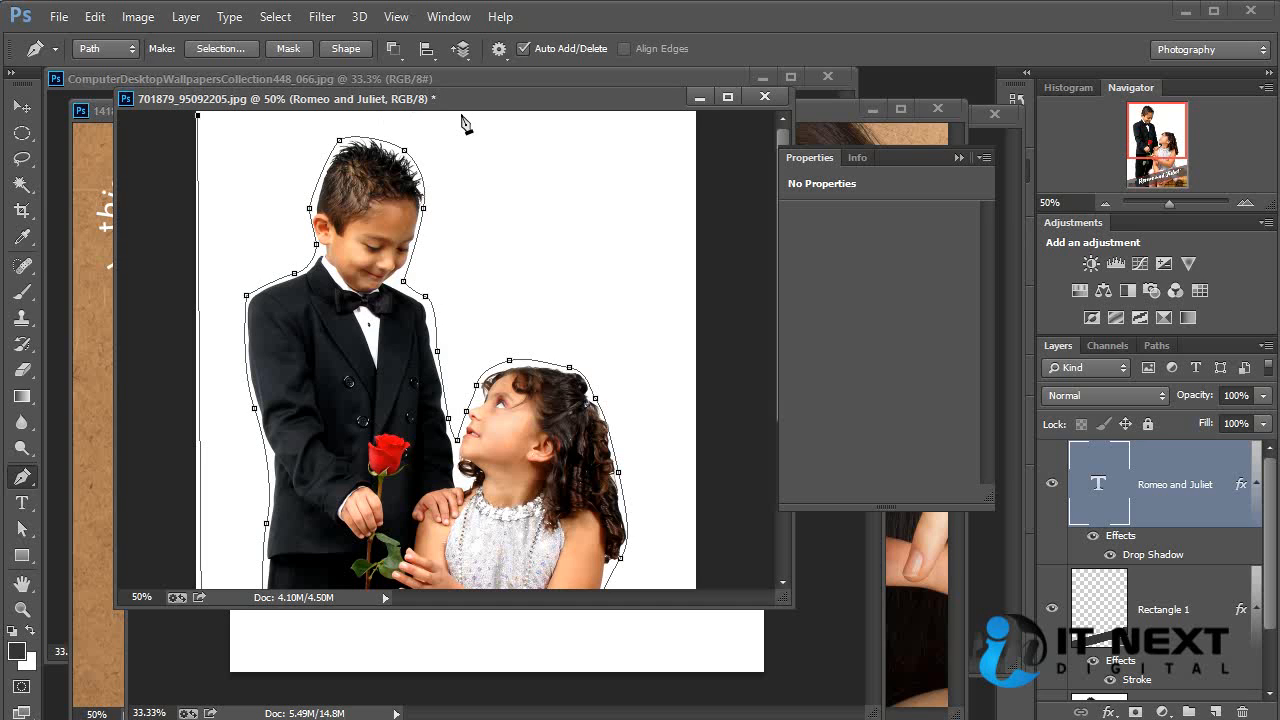
click(695, 114)
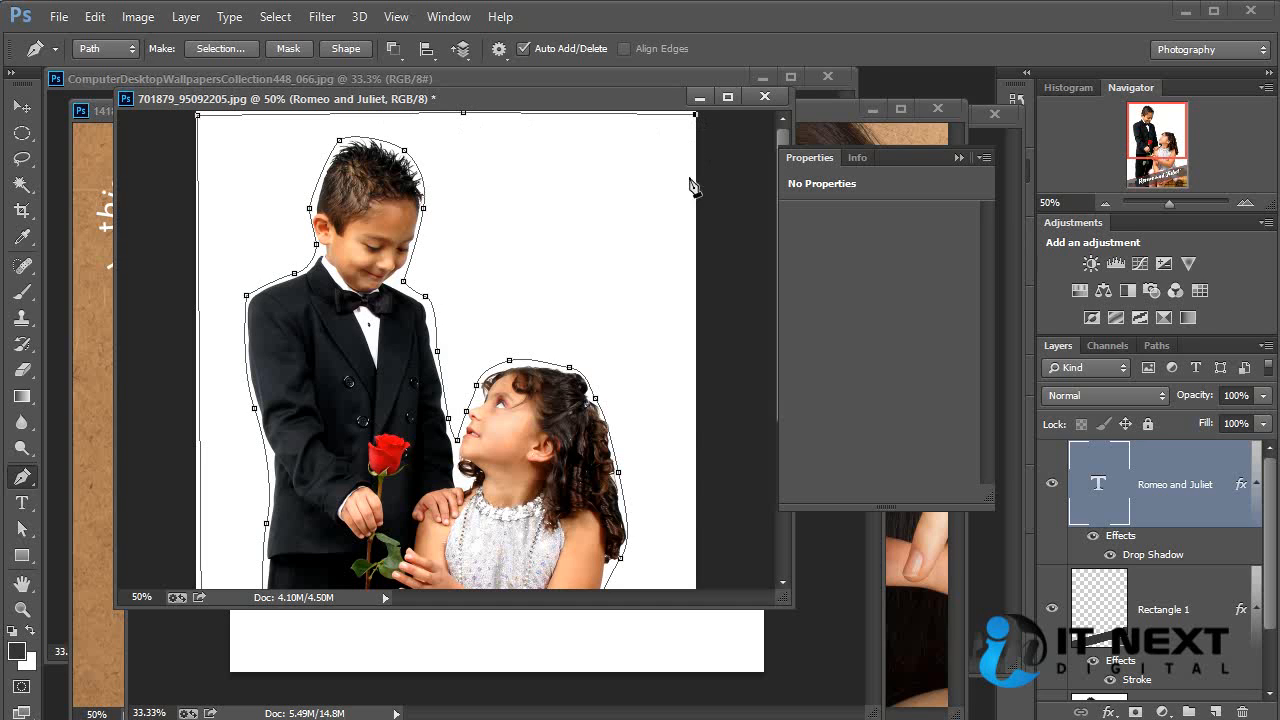
click(696, 561)
scroll(698, 566, down, 5)
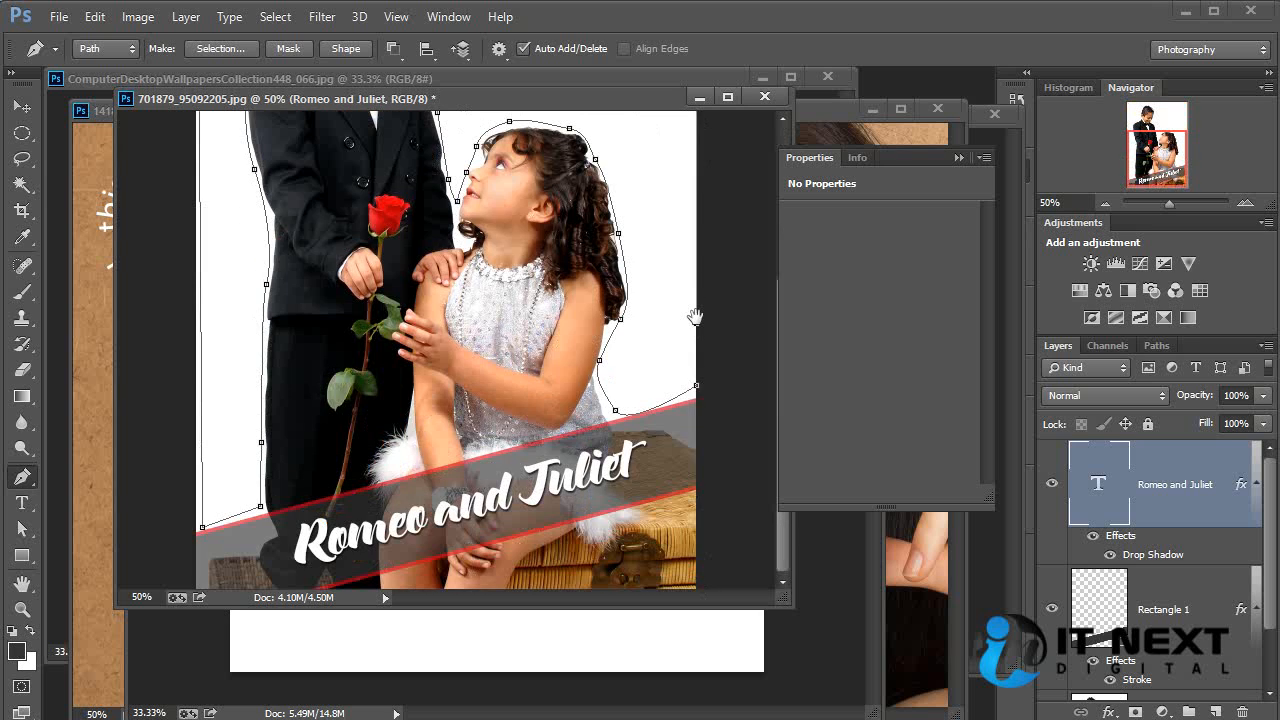
click(697, 389)
key(ctrl+minus)
key(ctrl+minus)
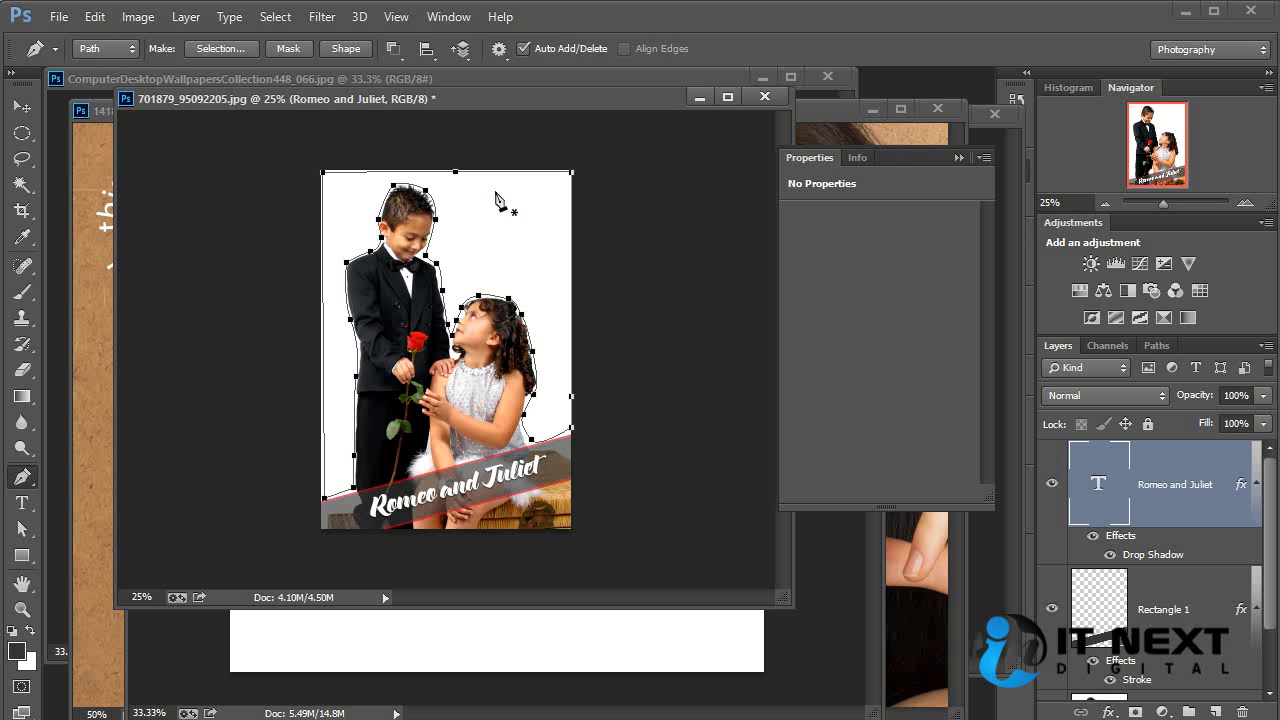
Step: Try to paste the Romeo and Juliet description into the outlined white area beside the boy's head and commit it
key(t)
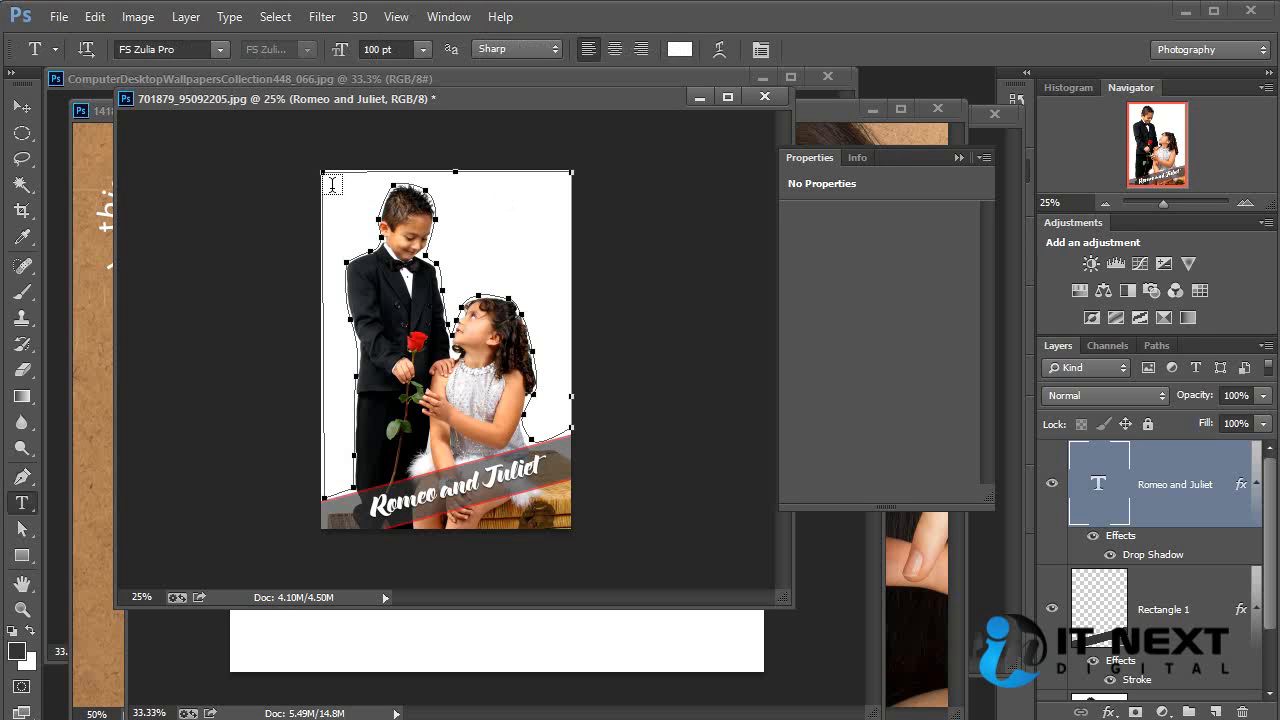
click(332, 185)
right_click(333, 188)
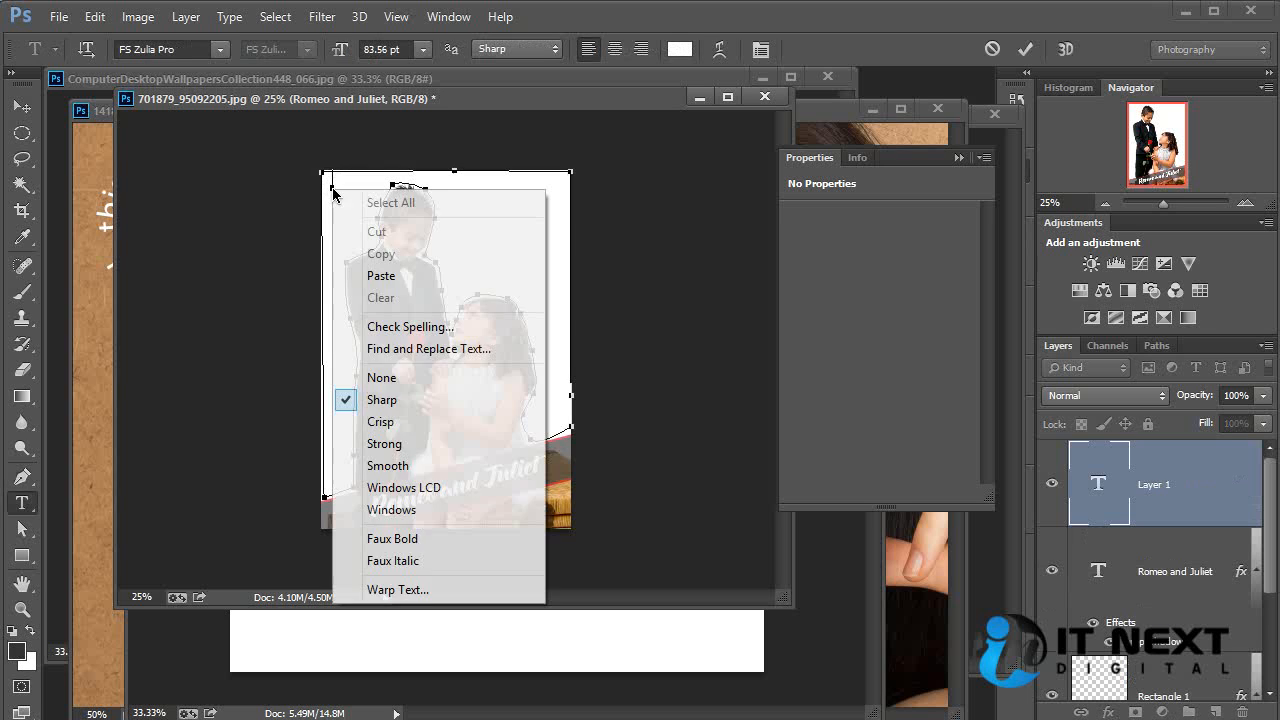
click(381, 276)
key(ctrl+a)
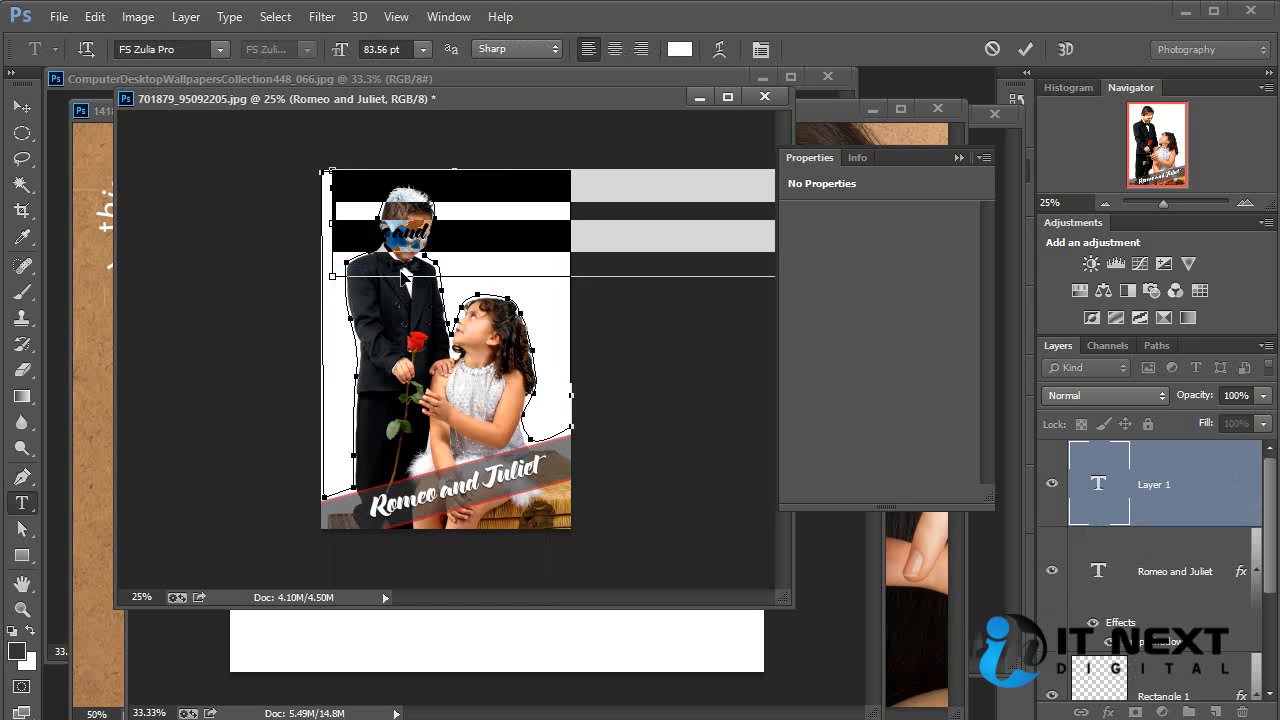
key(ctrl+Return)
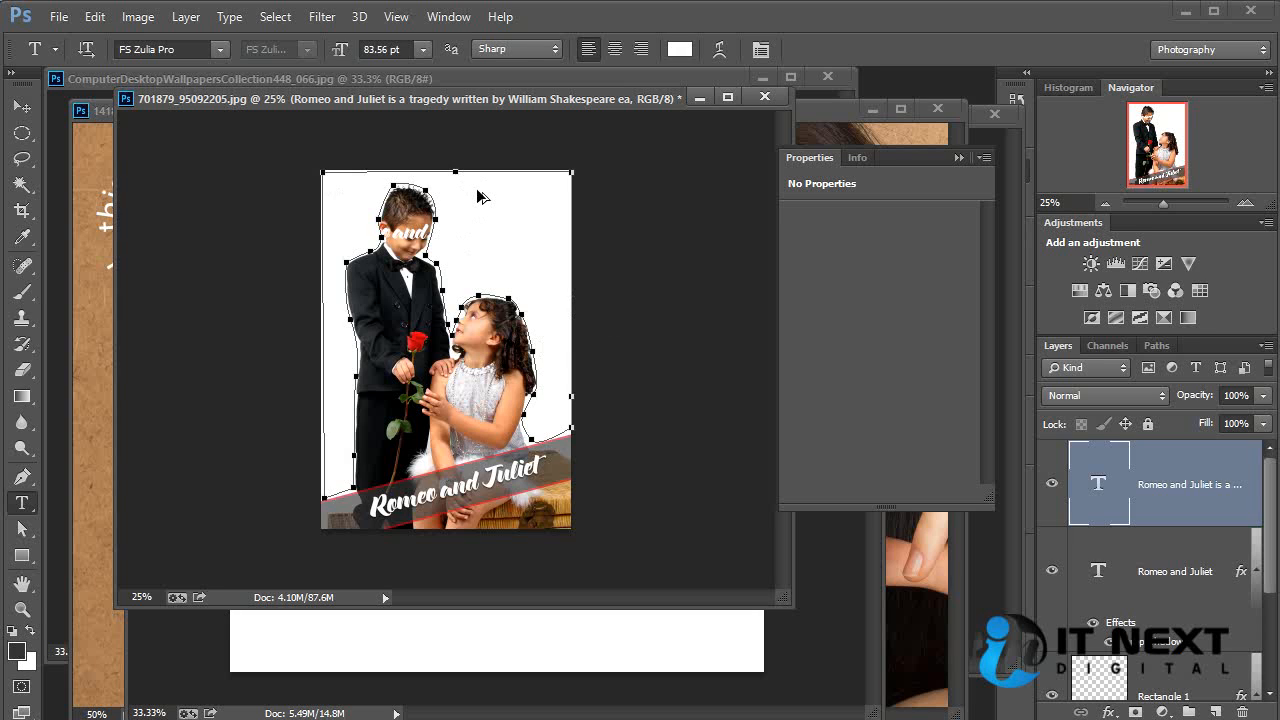
Step: Undo the pasted description text and delete the work path
key(ctrl+z)
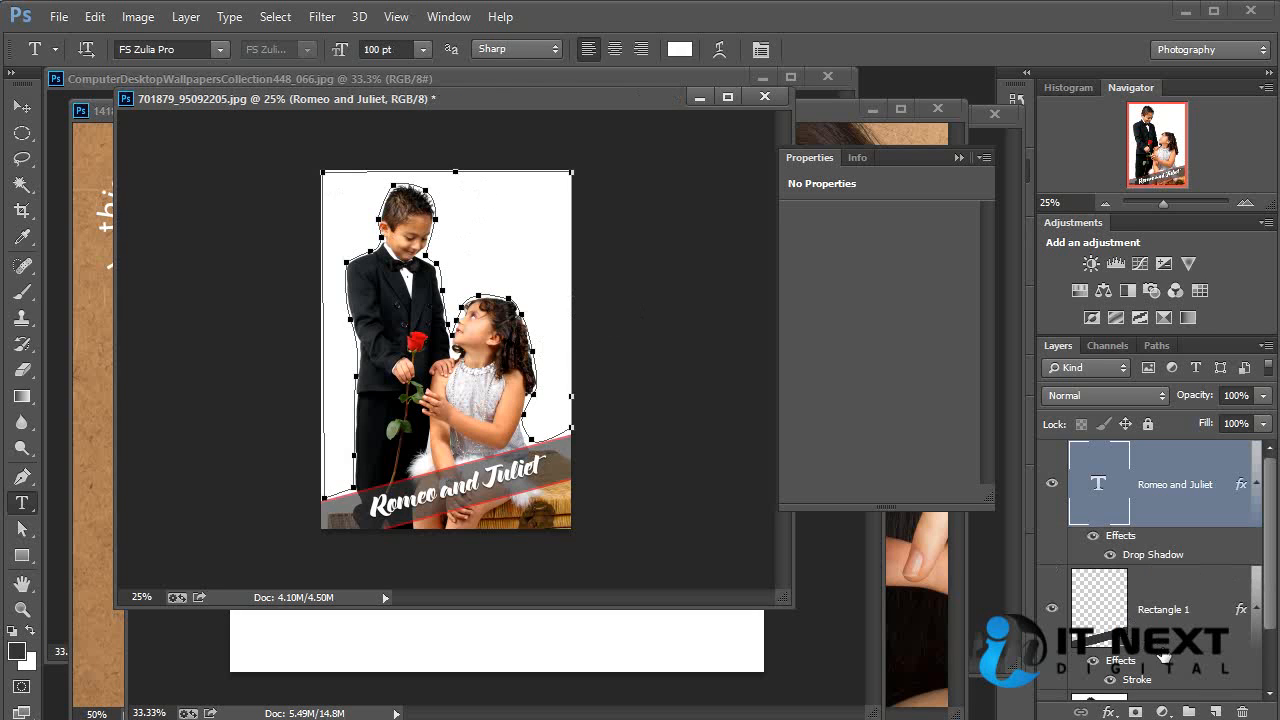
click(1157, 346)
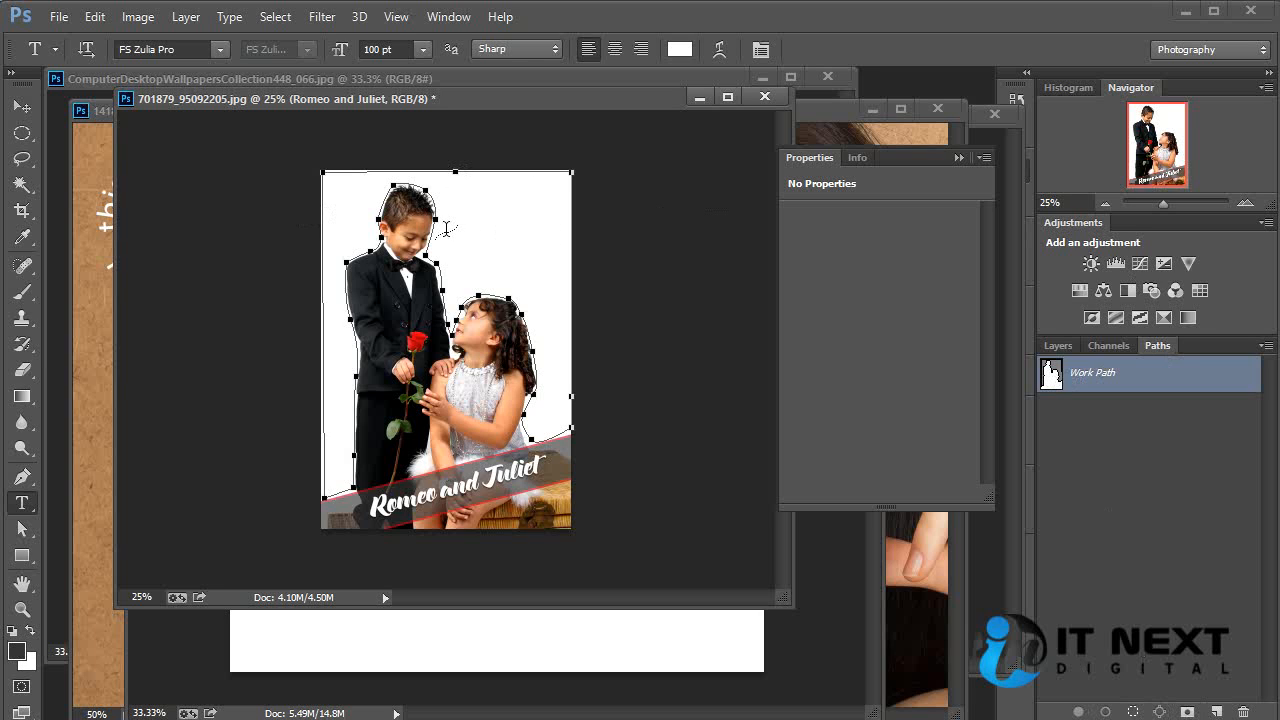
drag(1092, 378, 1244, 711)
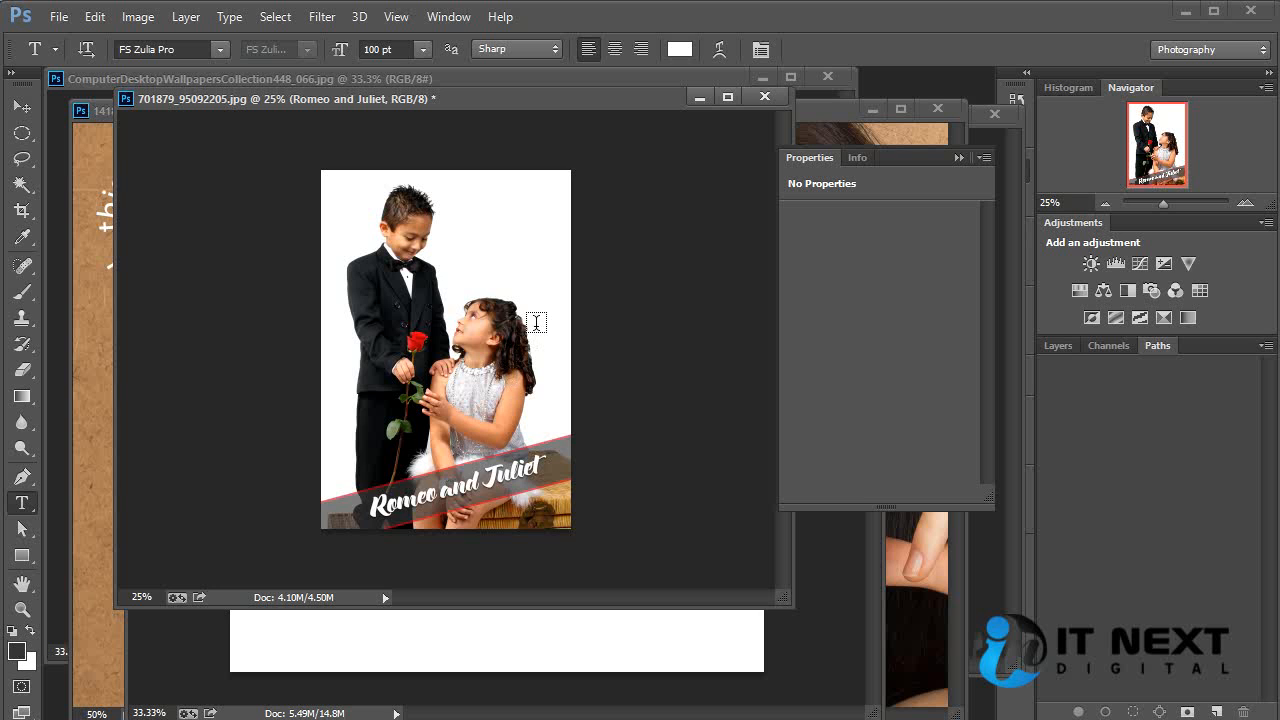
Step: Switch the Pen tool to Shape mode for outlining the white area again
key(ctrl+plus)
key(ctrl+plus)
key(ctrl+plus)
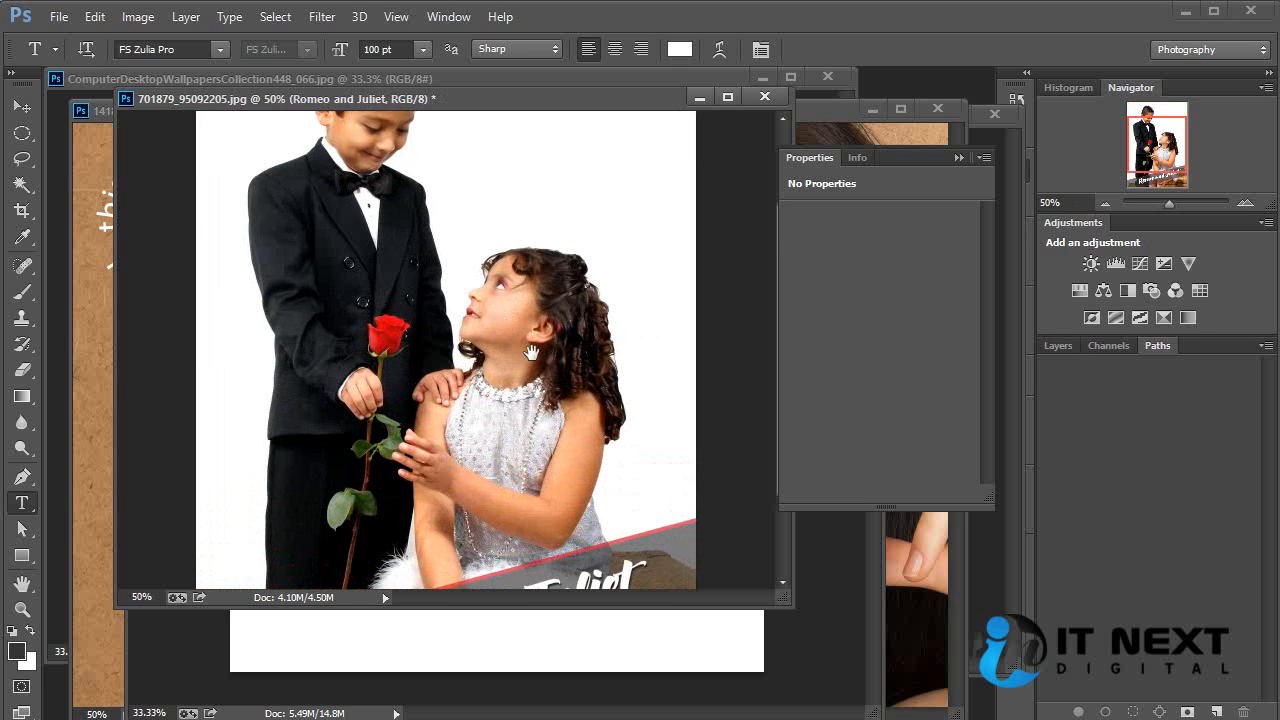
drag(520, 340, 214, 249)
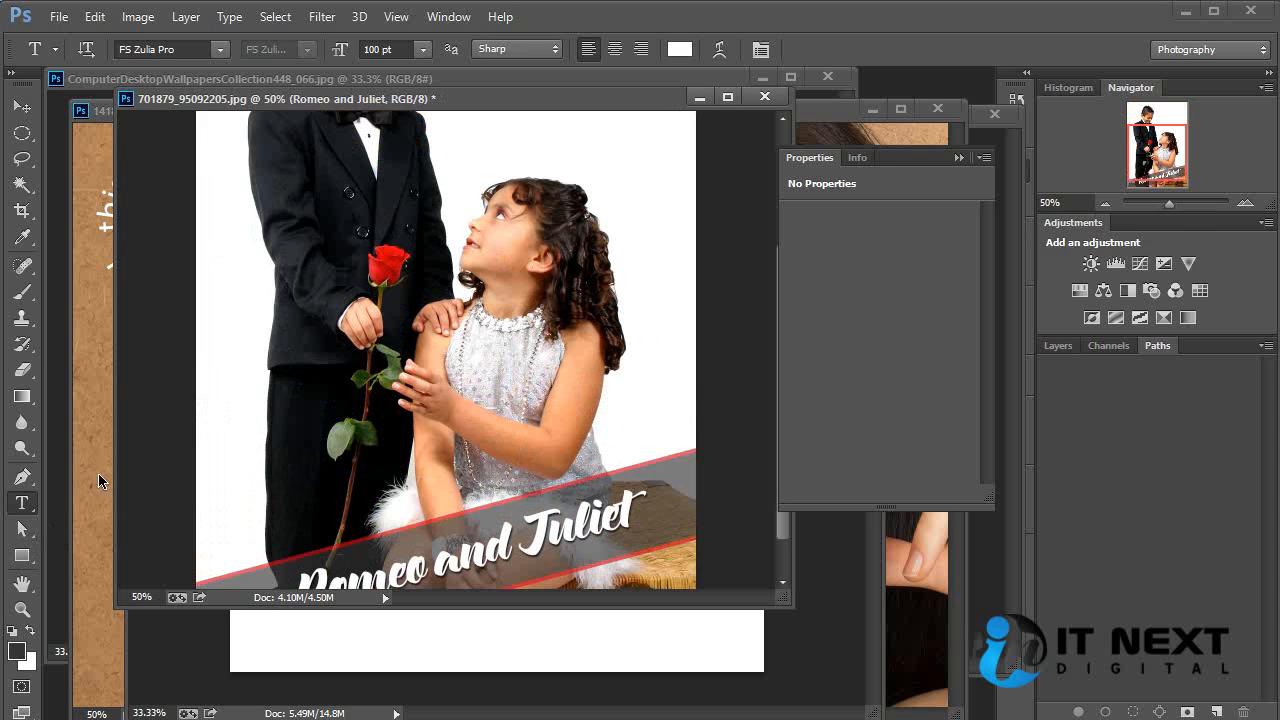
click(22, 528)
key(p)
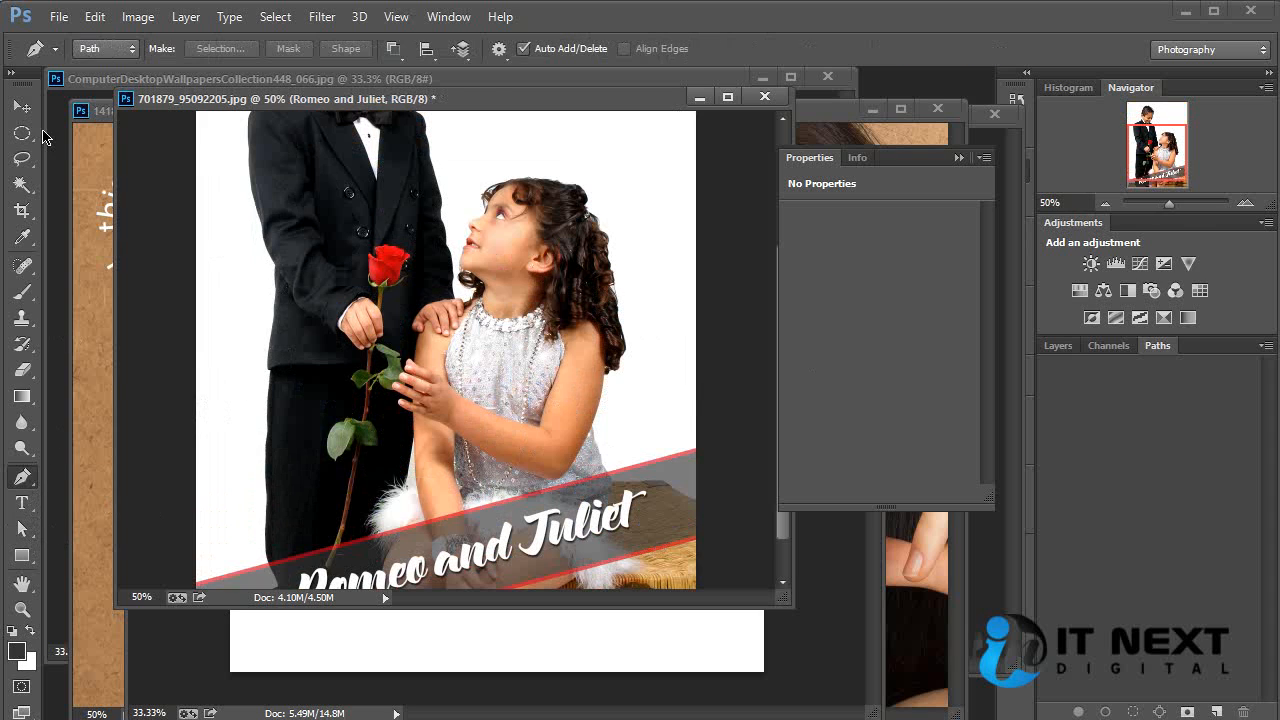
click(110, 49)
click(103, 70)
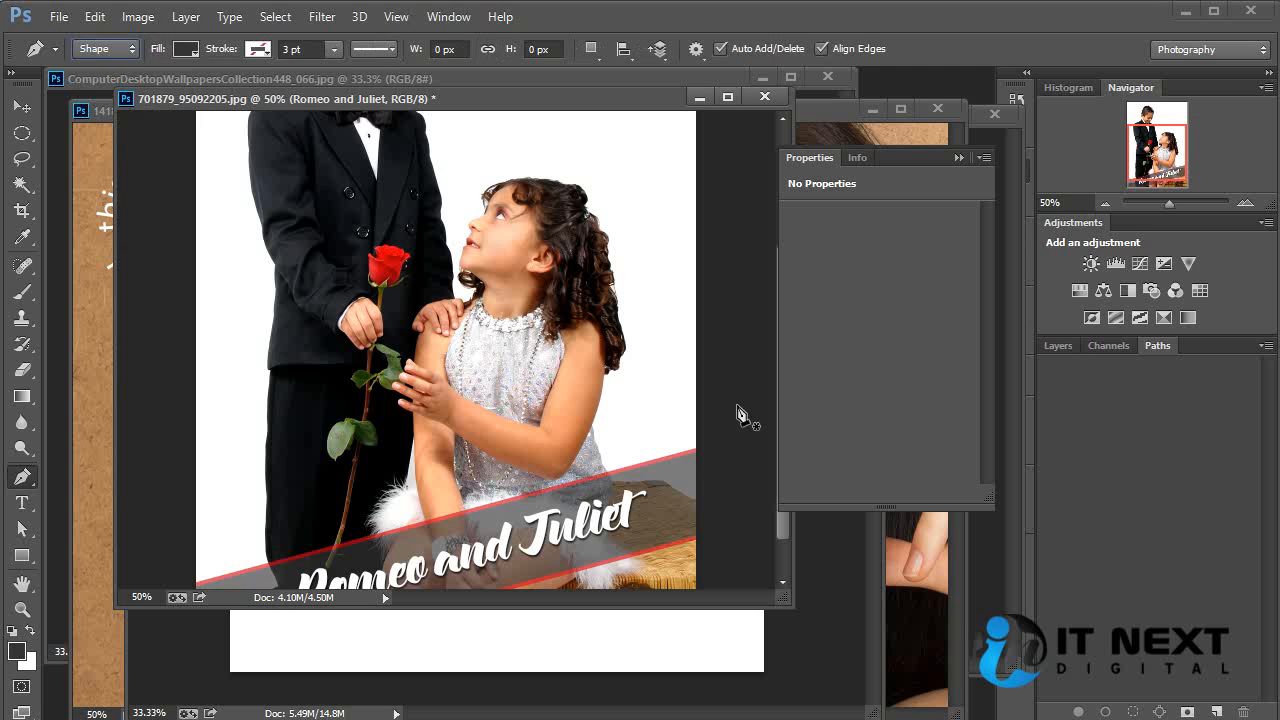
Step: Start the shape along the band's upper edge from the photo's edge to the girl's dress and set its fill to none
click(698, 443)
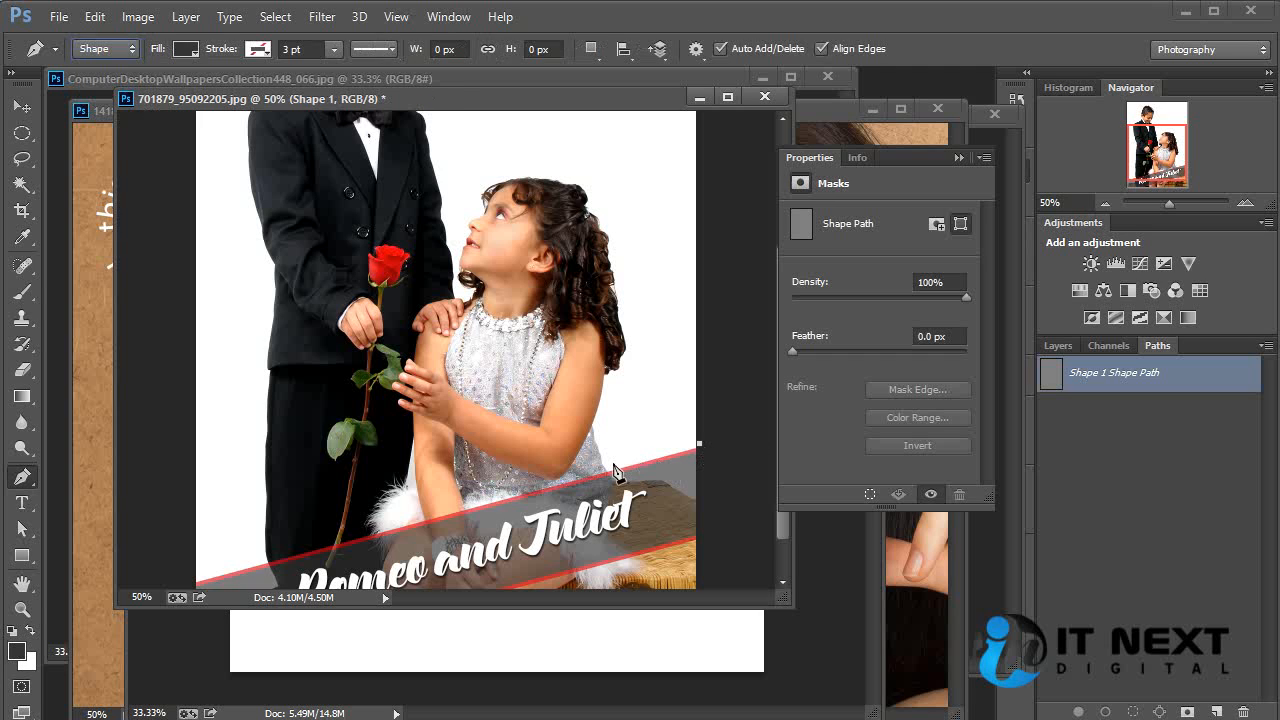
click(608, 468)
click(188, 54)
click(101, 88)
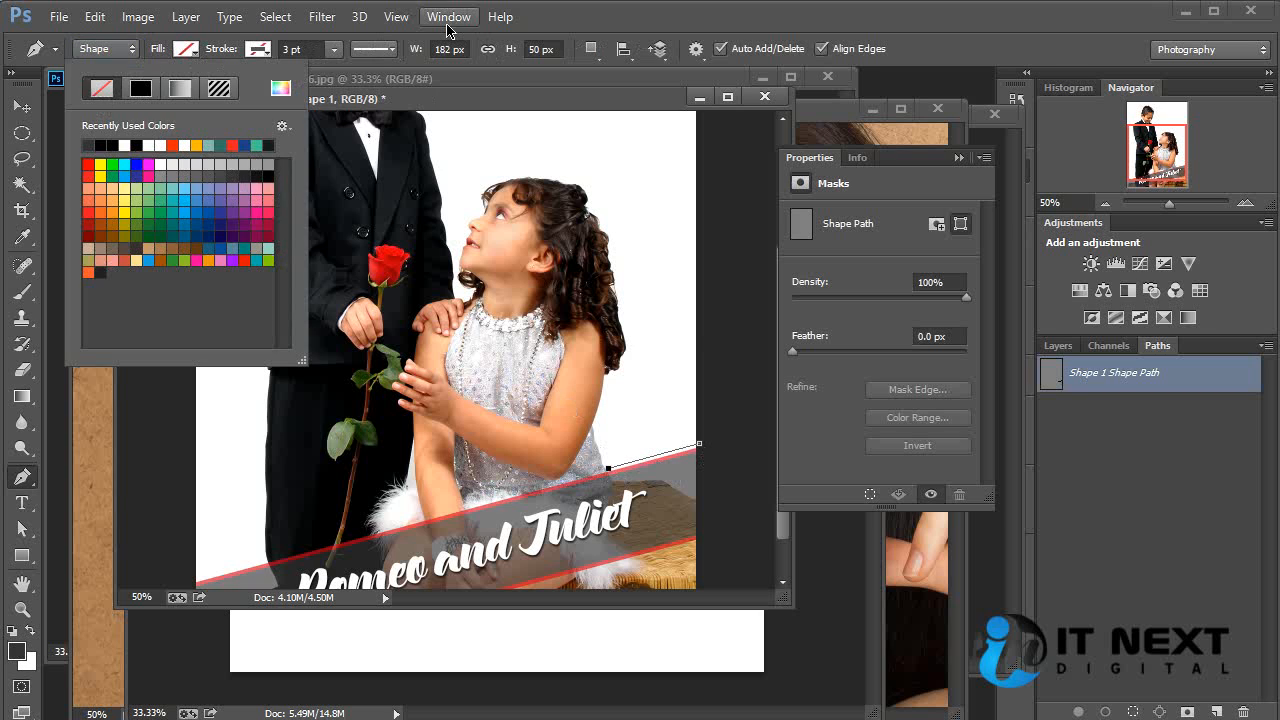
click(500, 17)
click(614, 12)
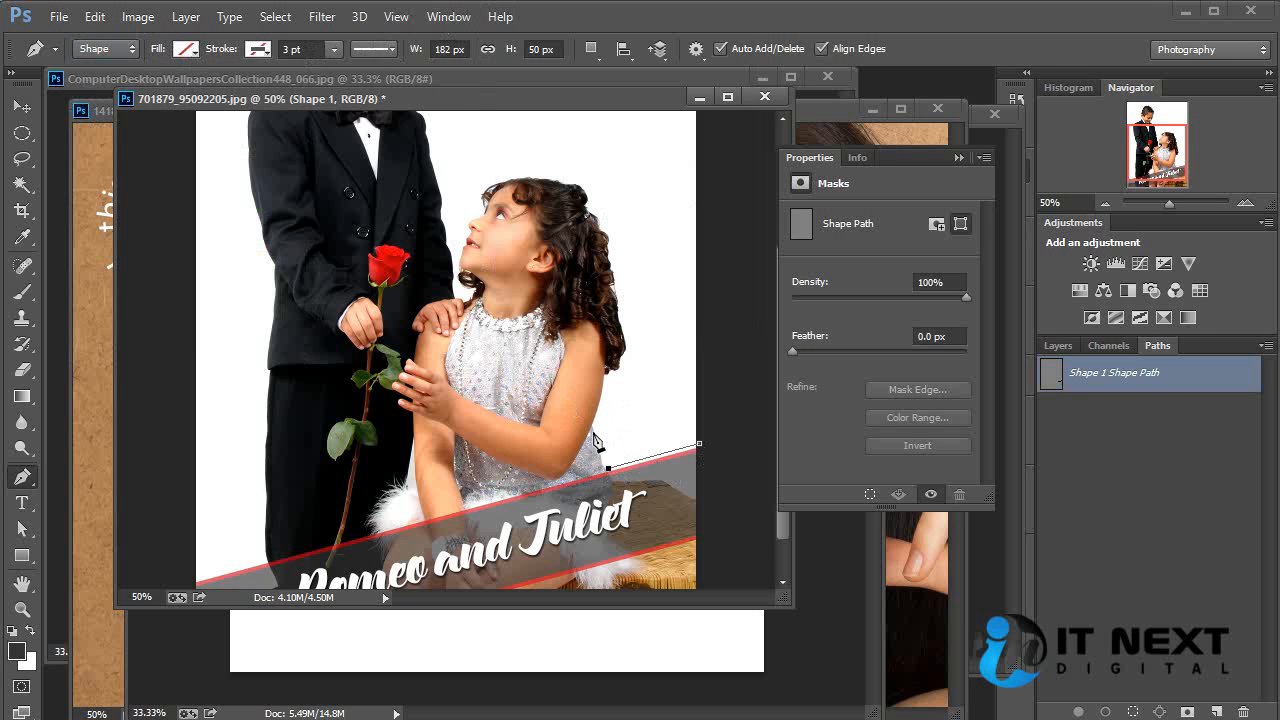
Step: Trace the shape outline up the girl's arm, around her hair and past her face to the boy's sleeve
click(594, 426)
click(607, 378)
drag(627, 346, 628, 315)
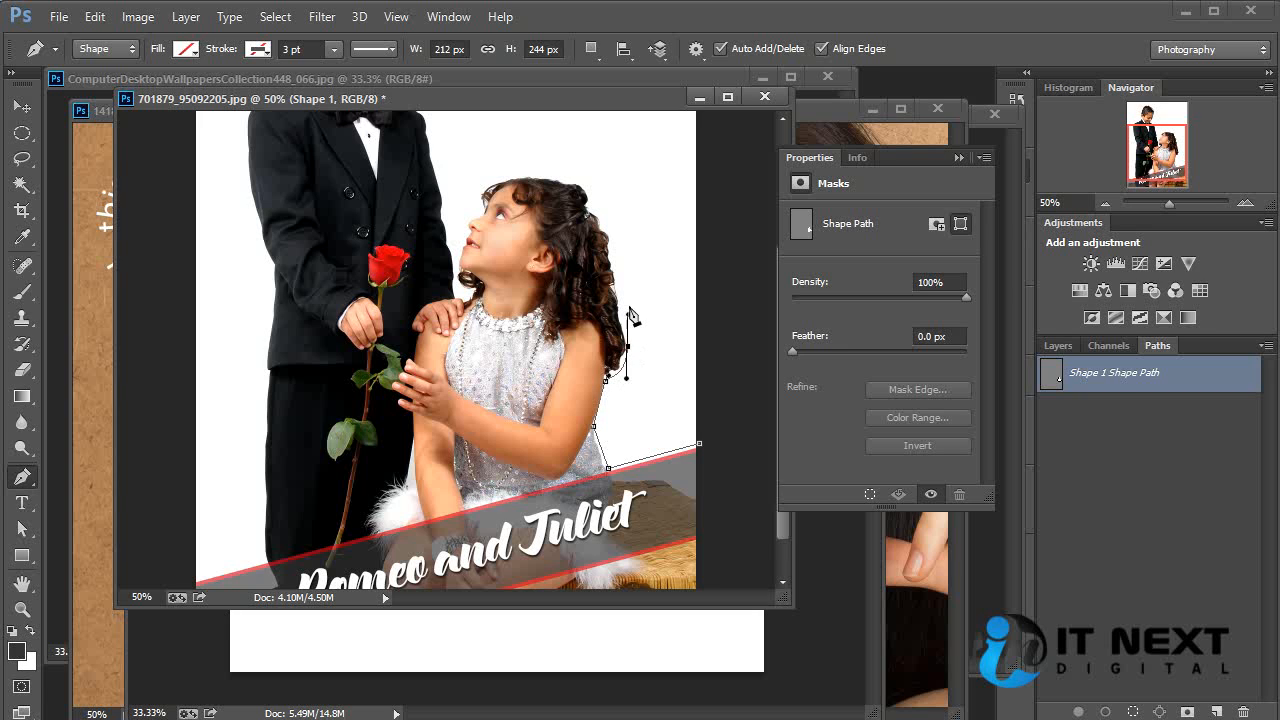
drag(616, 270, 614, 243)
click(596, 210)
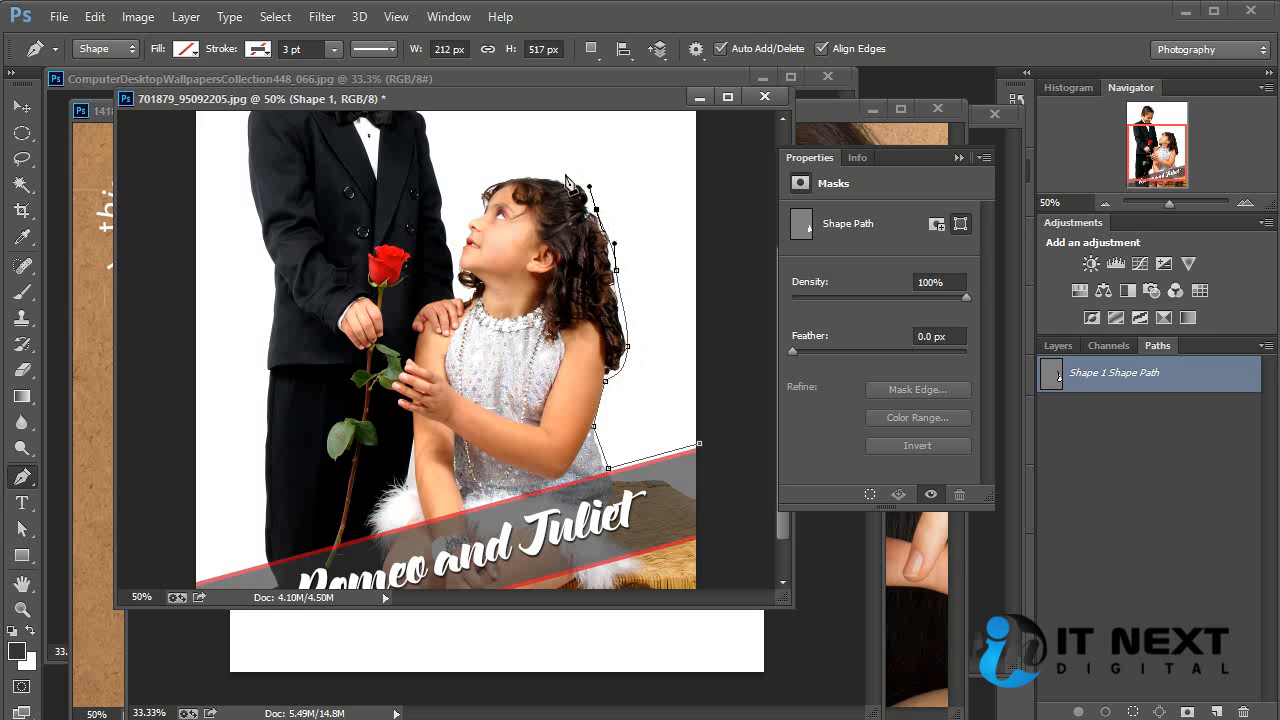
drag(559, 176, 485, 184)
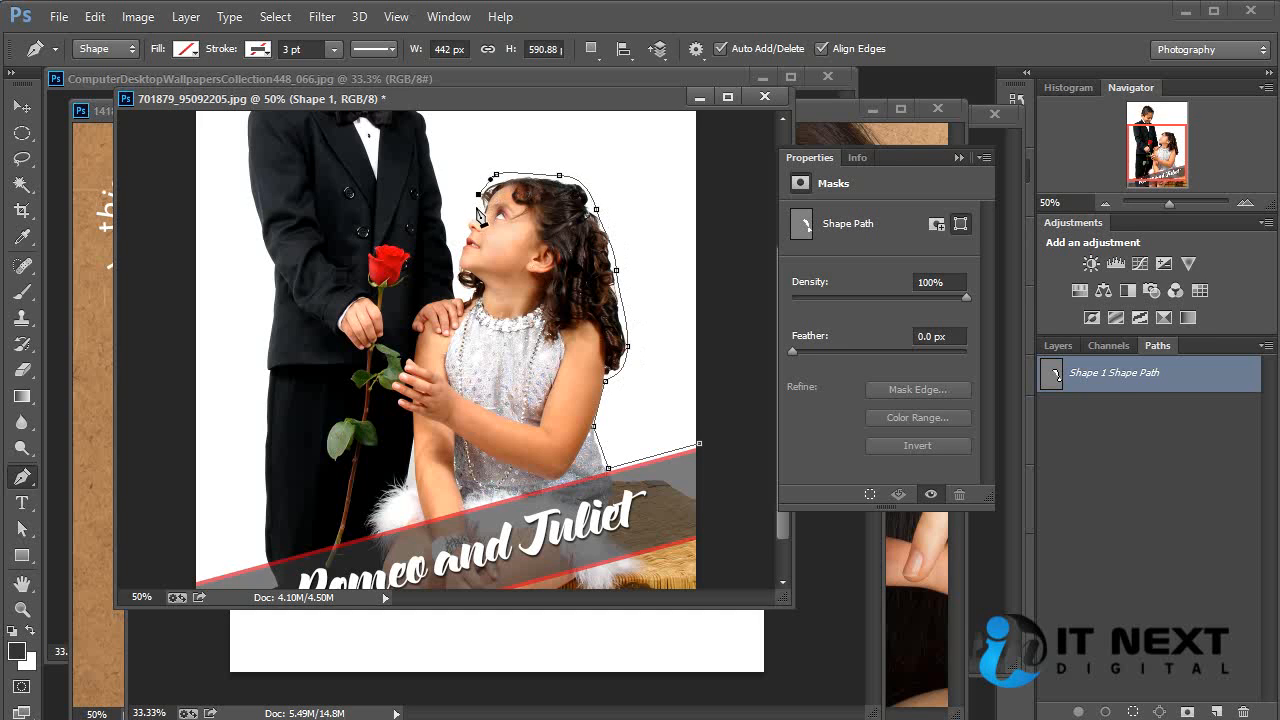
drag(464, 229, 433, 147)
Step: Continue the shape outline over the boy's near shoulder, around his face and hair, and down to his other shoulder
scroll(433, 147, up, 3)
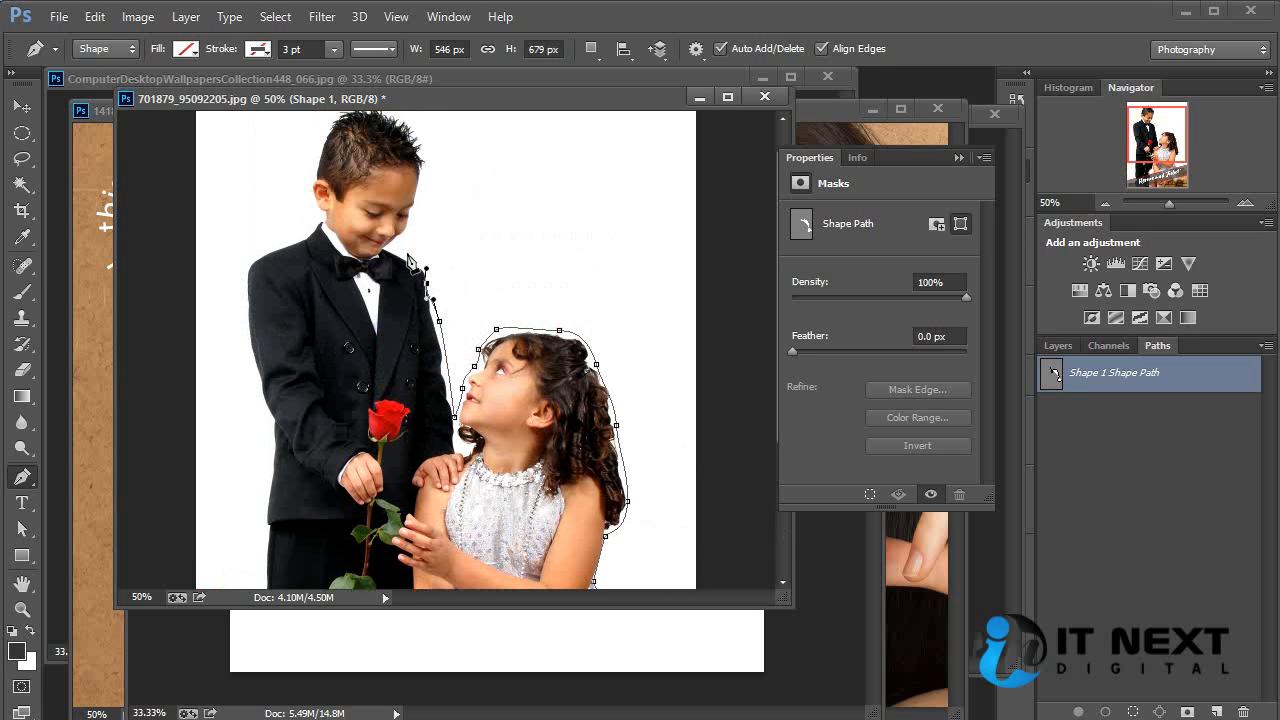
drag(396, 249, 407, 252)
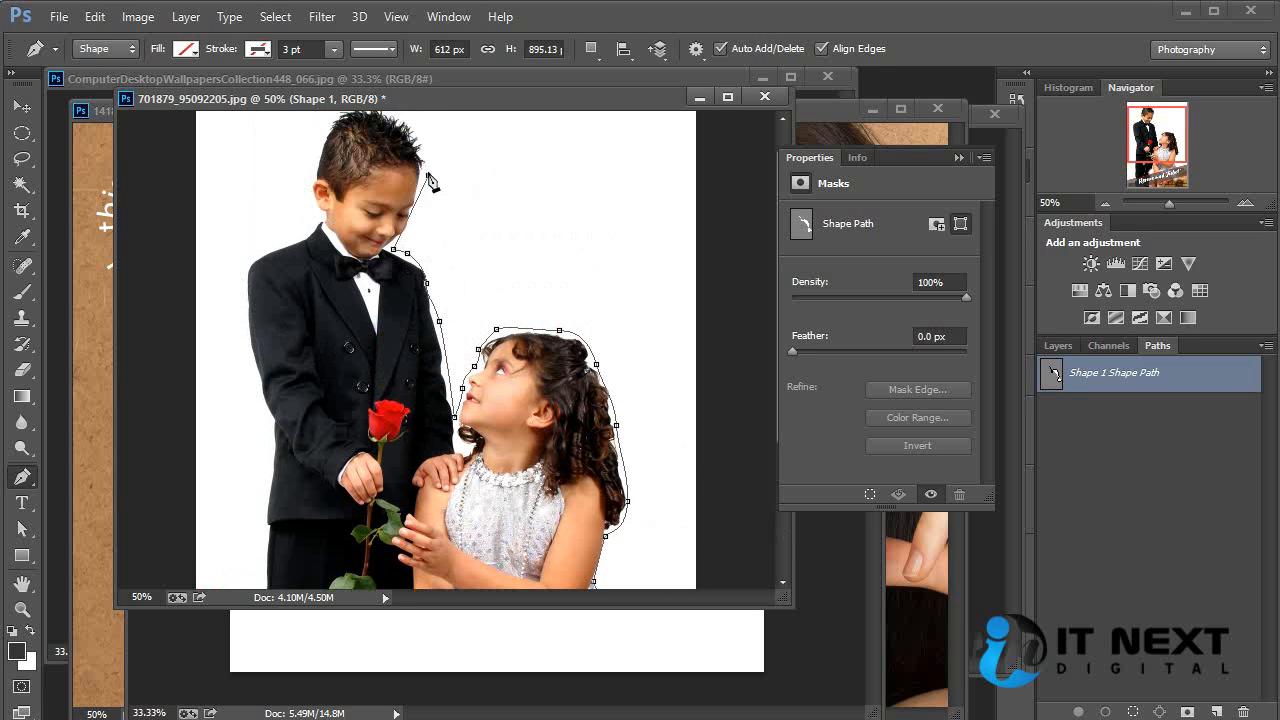
drag(428, 175, 424, 150)
click(406, 124)
scroll(385, 122, up, 1)
drag(363, 134, 321, 175)
drag(306, 222, 244, 300)
click(320, 252)
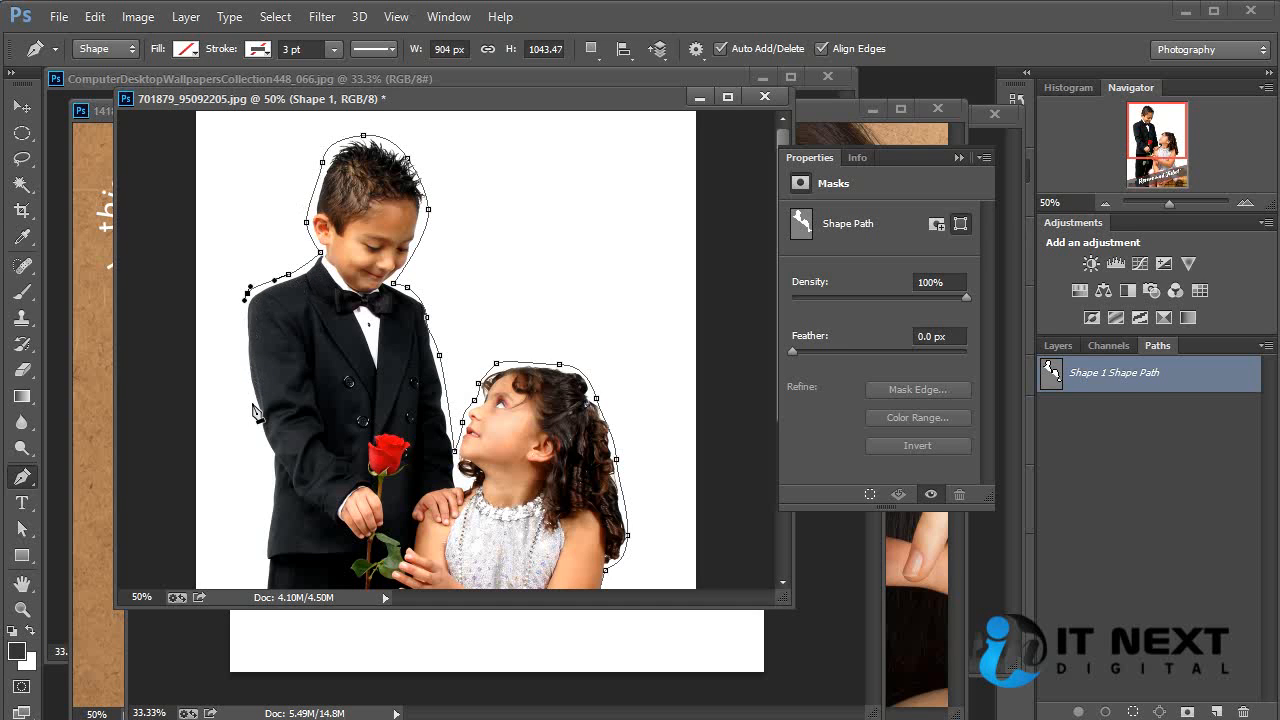
Step: Trace the outline down the boy's sleeve and trouser leg to the band, then along its upper edge to the photo's edge
drag(257, 405, 270, 480)
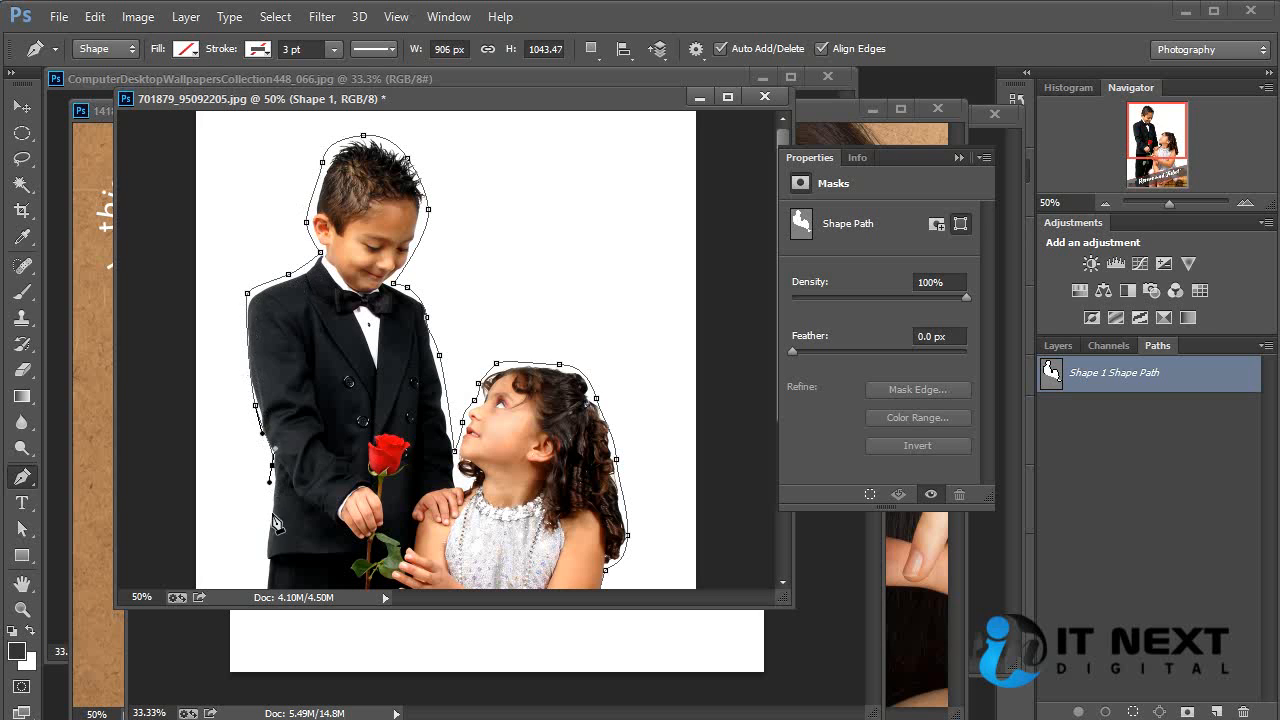
click(265, 556)
scroll(265, 560, down, 5)
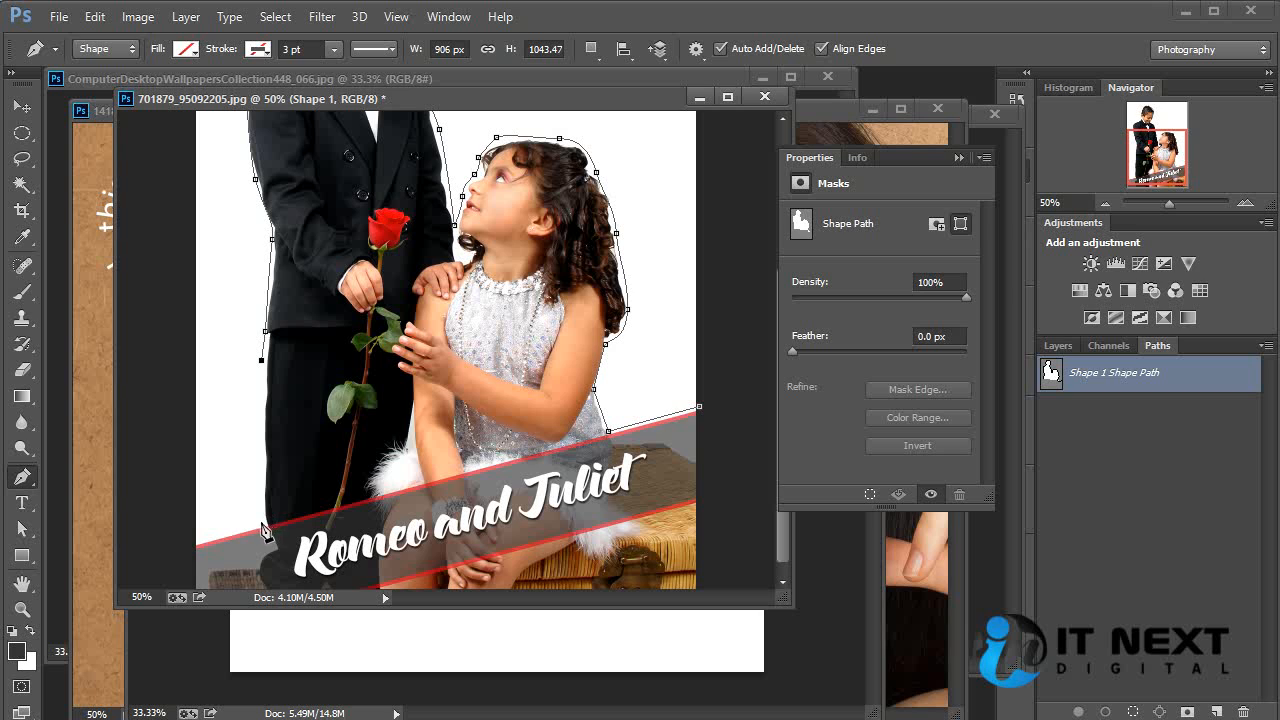
click(261, 522)
click(200, 548)
Step: Run the outline around the photo's two upper corners and close it at the starting point on the band
scroll(229, 366, up, 6)
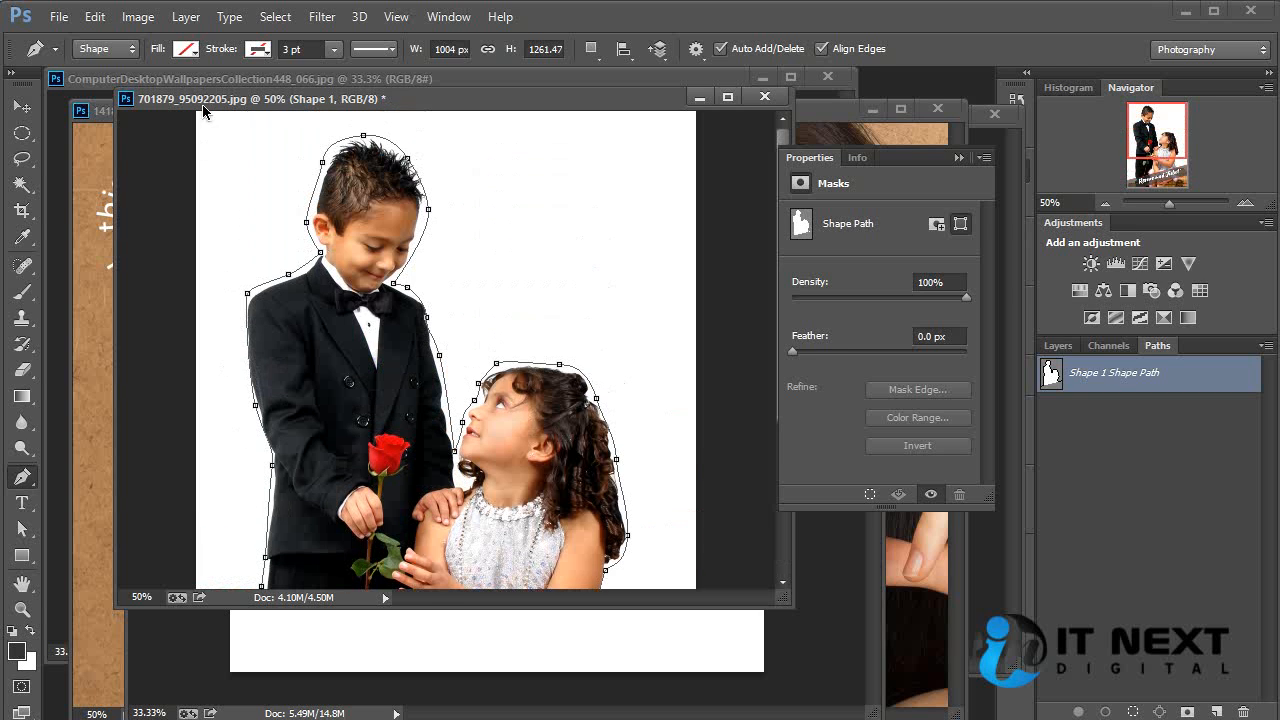
click(196, 115)
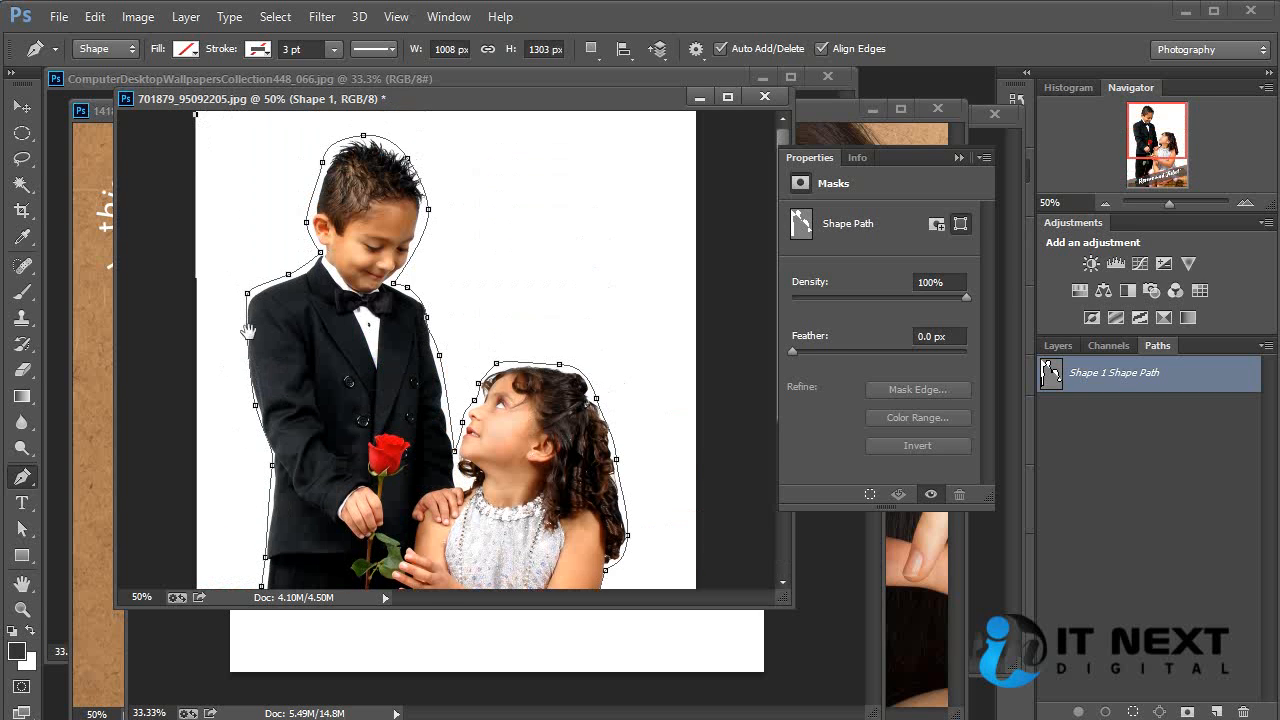
click(695, 115)
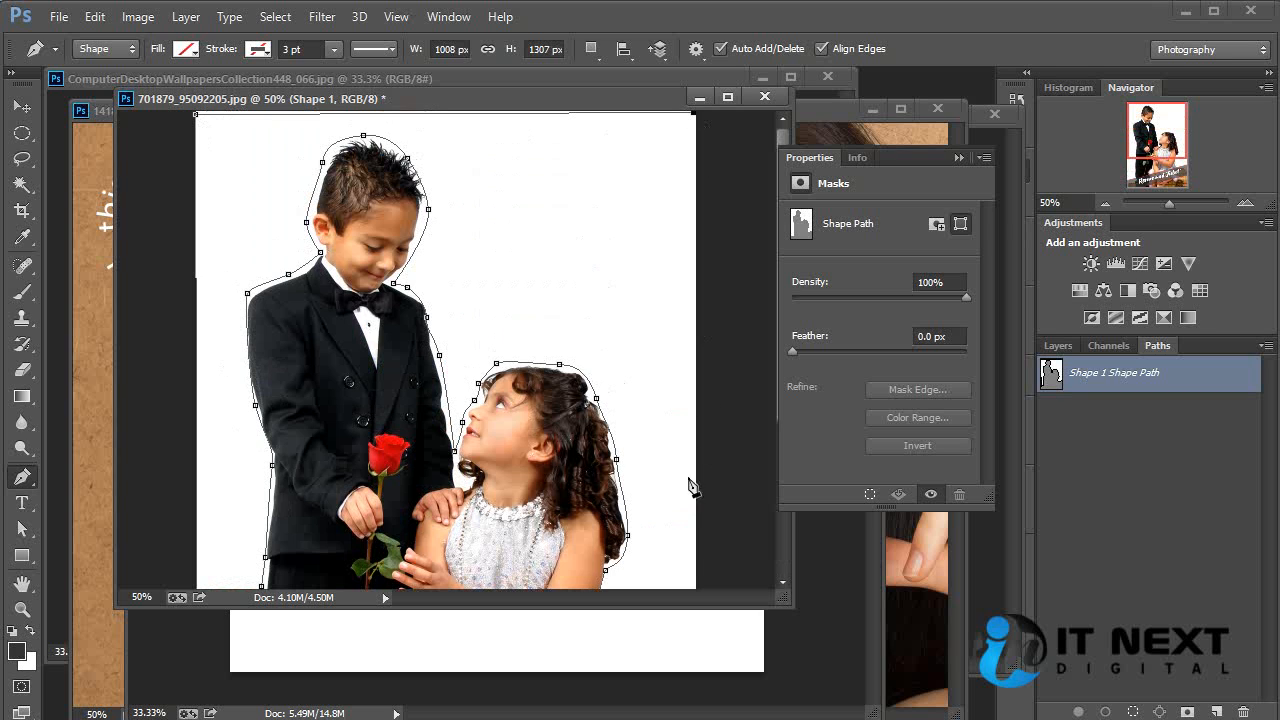
click(697, 577)
scroll(697, 577, down, 6)
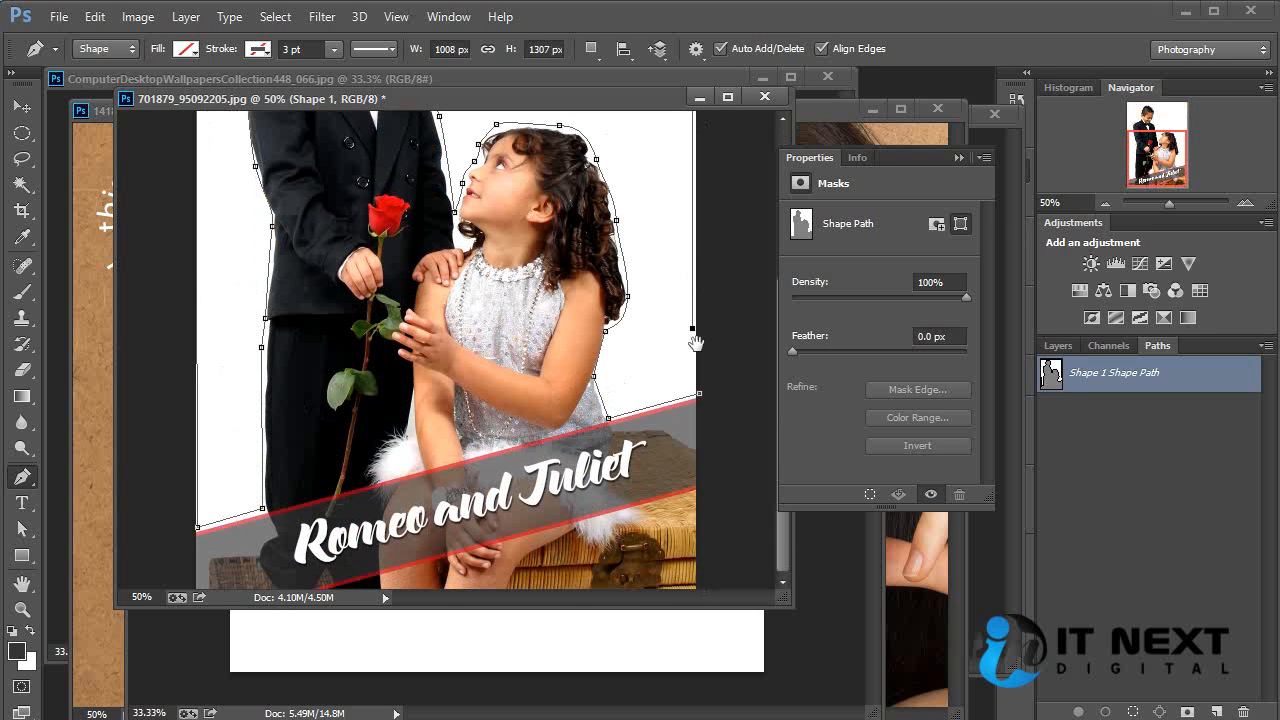
key(ctrl+minus)
key(ctrl+minus)
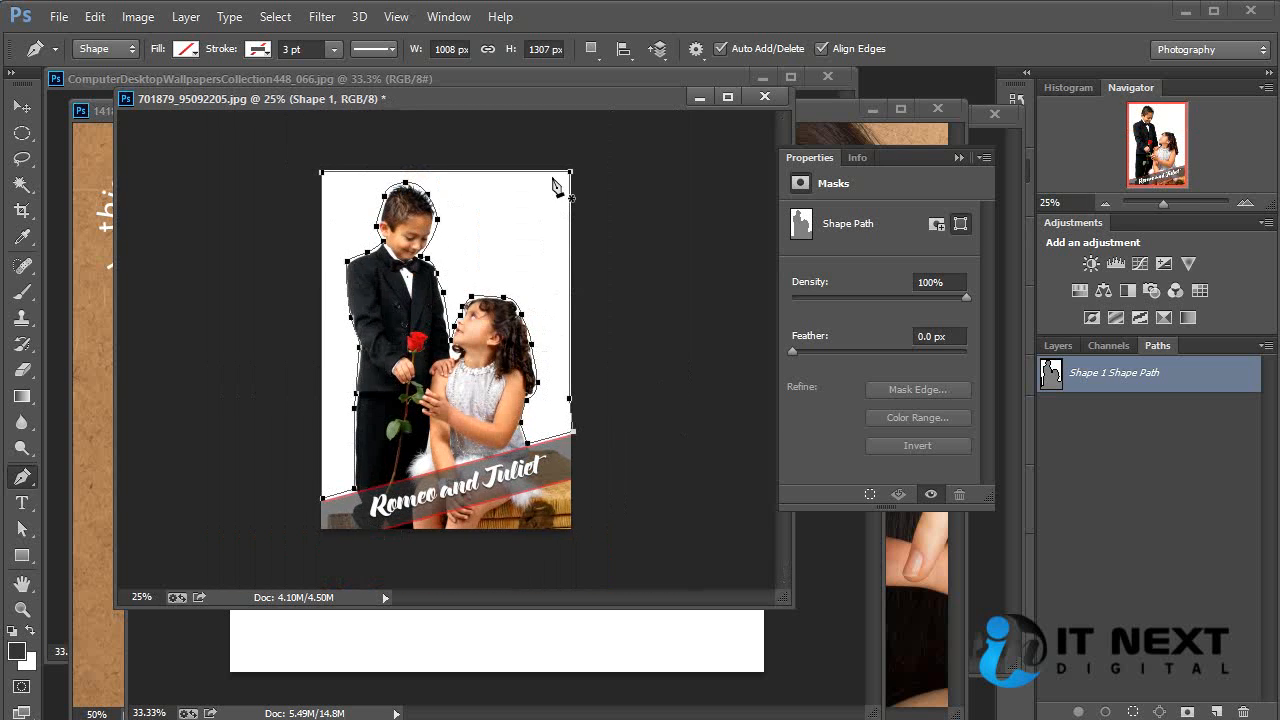
Step: Fill the closed shape with magenta
click(192, 50)
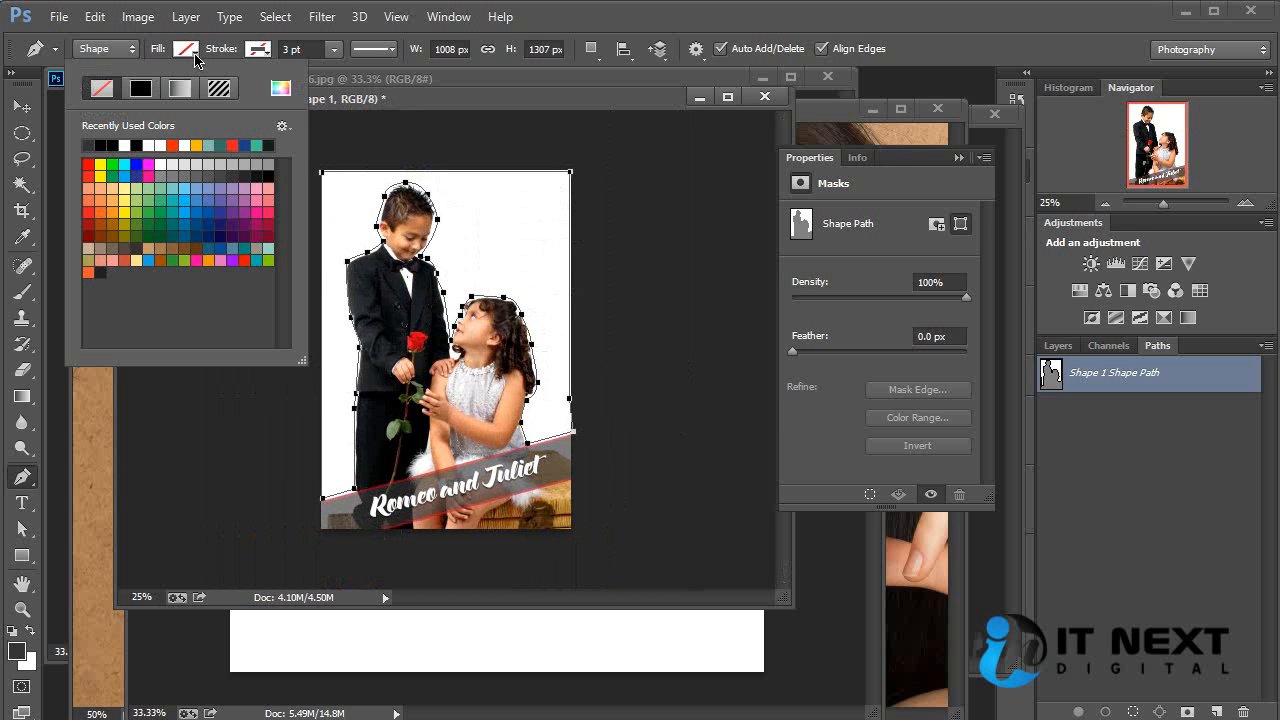
click(151, 166)
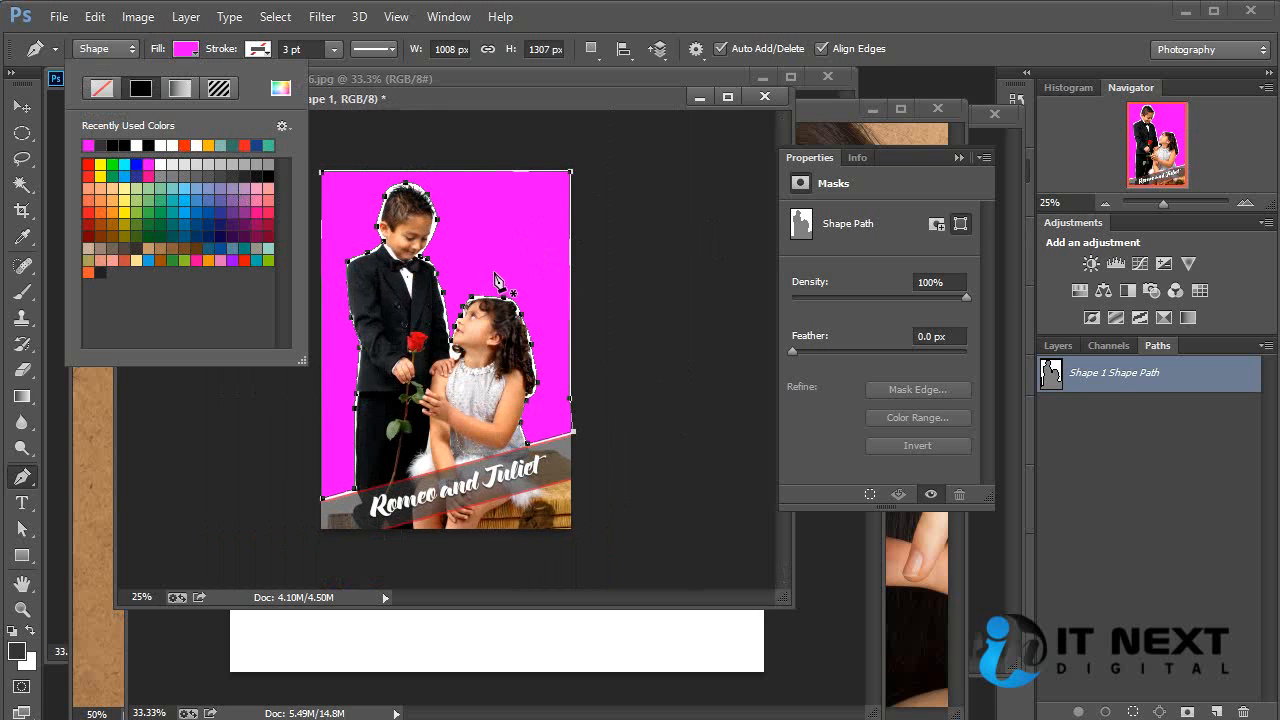
click(614, 97)
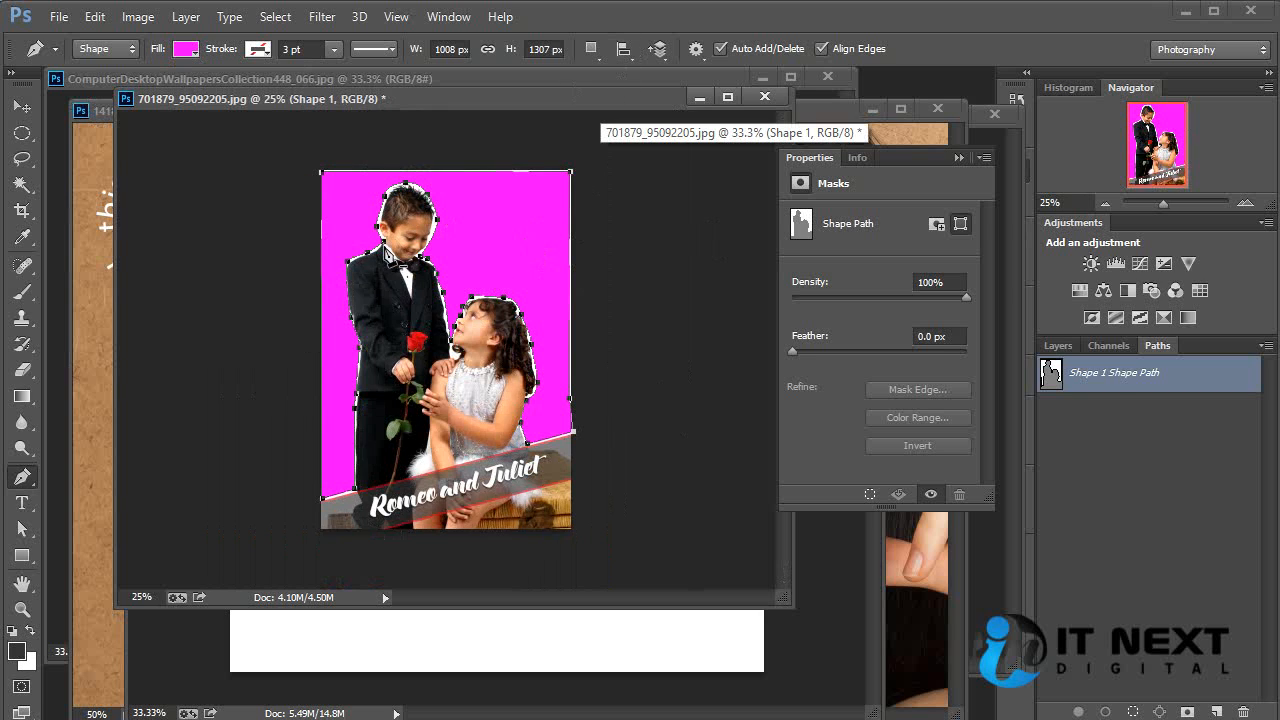
Step: Paste the Romeo and Juliet description as area text inside the shape and select all of it
key(t)
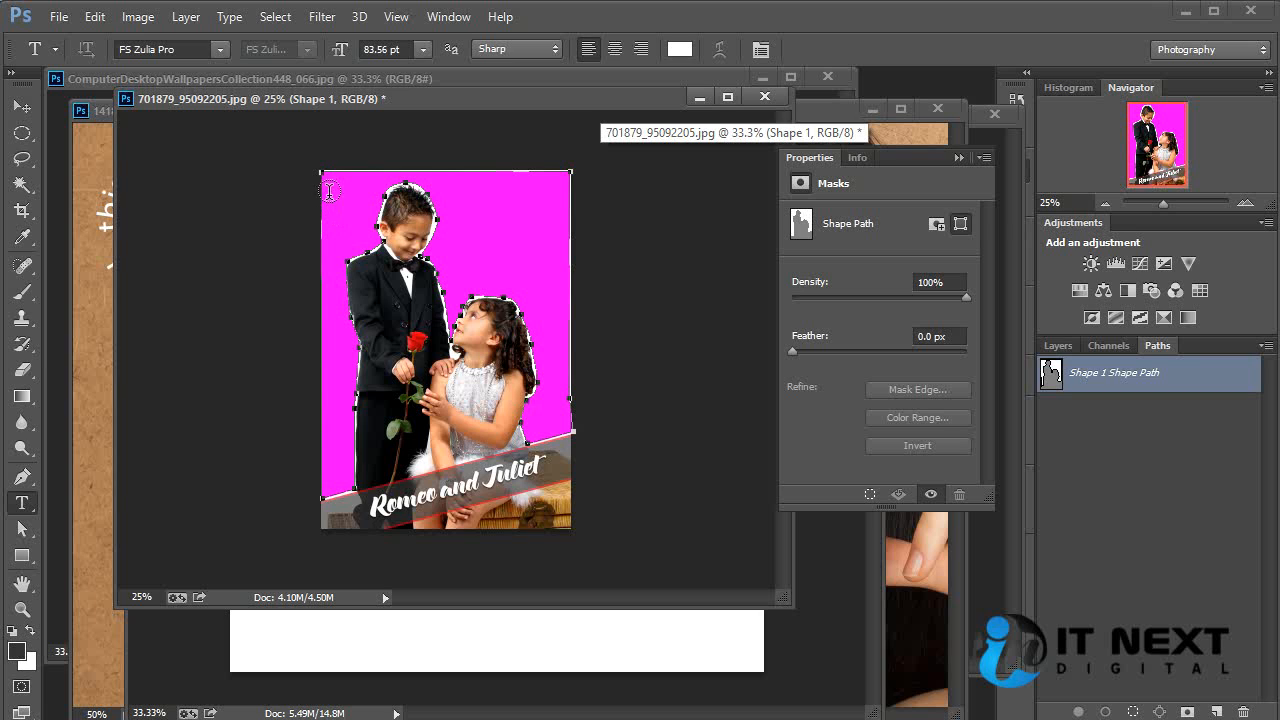
click(331, 191)
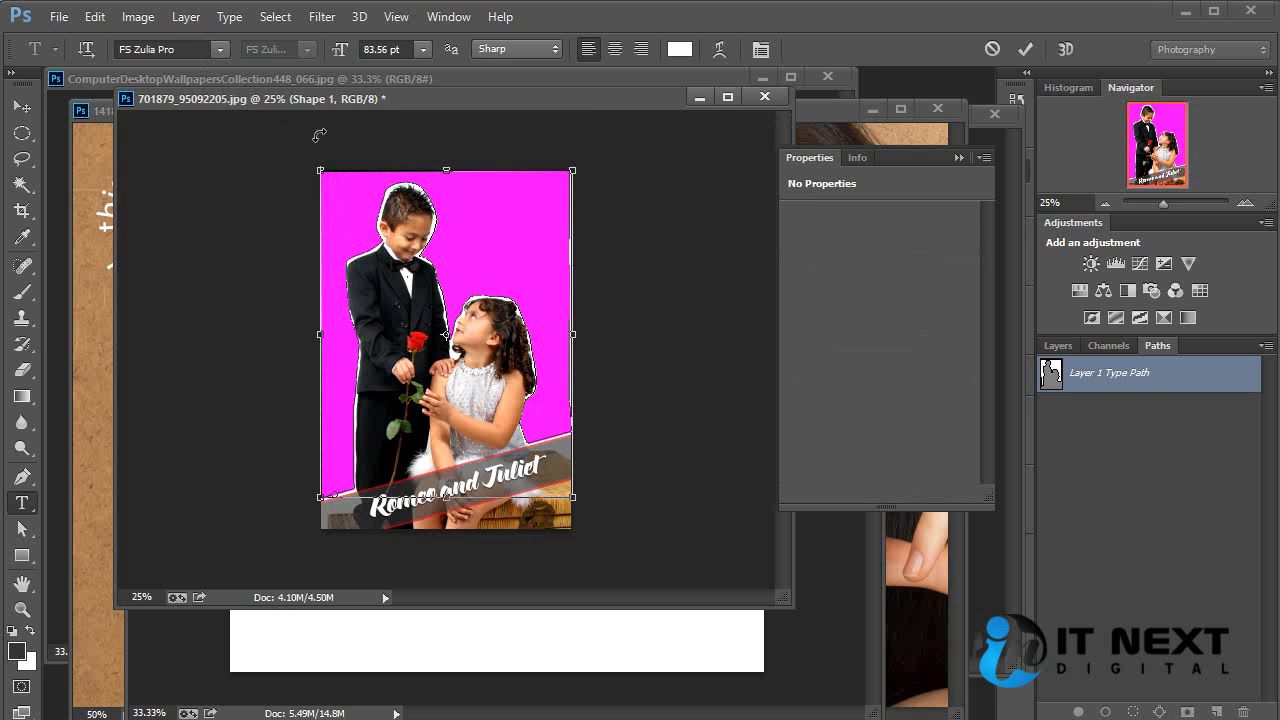
key(ctrl+v)
key(ctrl+a)
Step: Set the description text's font to Futura LT Pro in the Light style
click(138, 49)
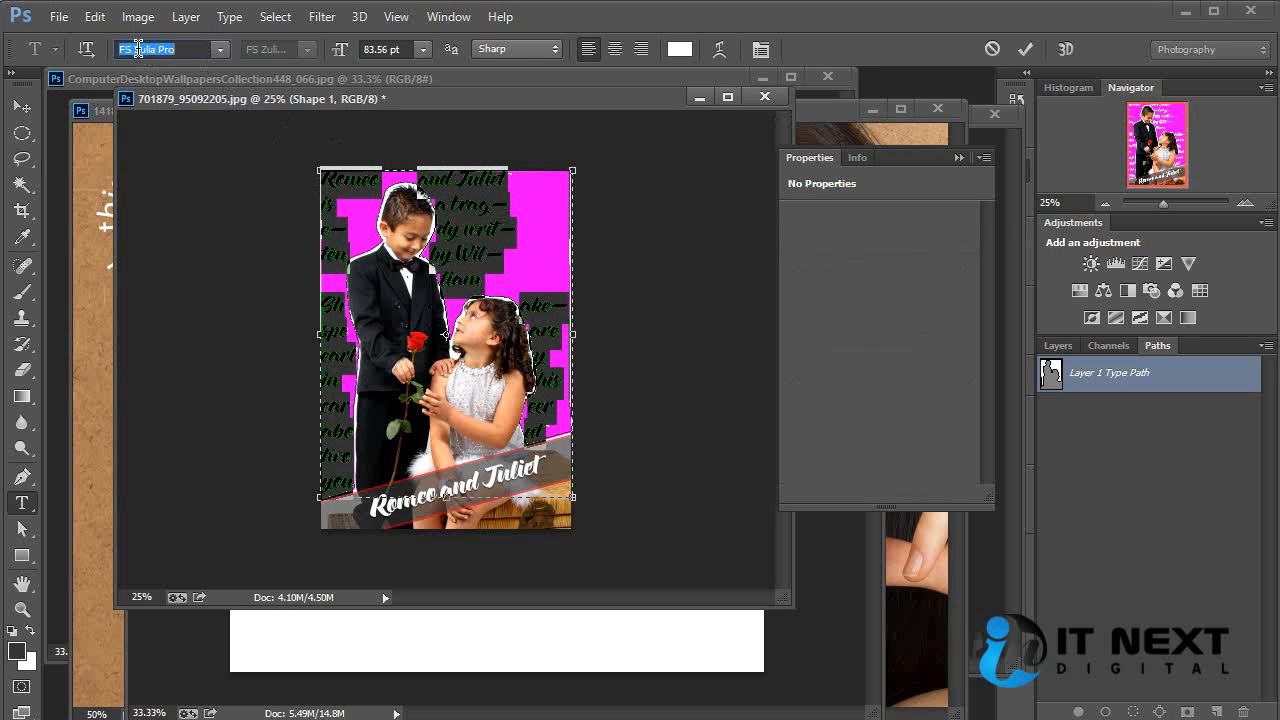
text(Futura)
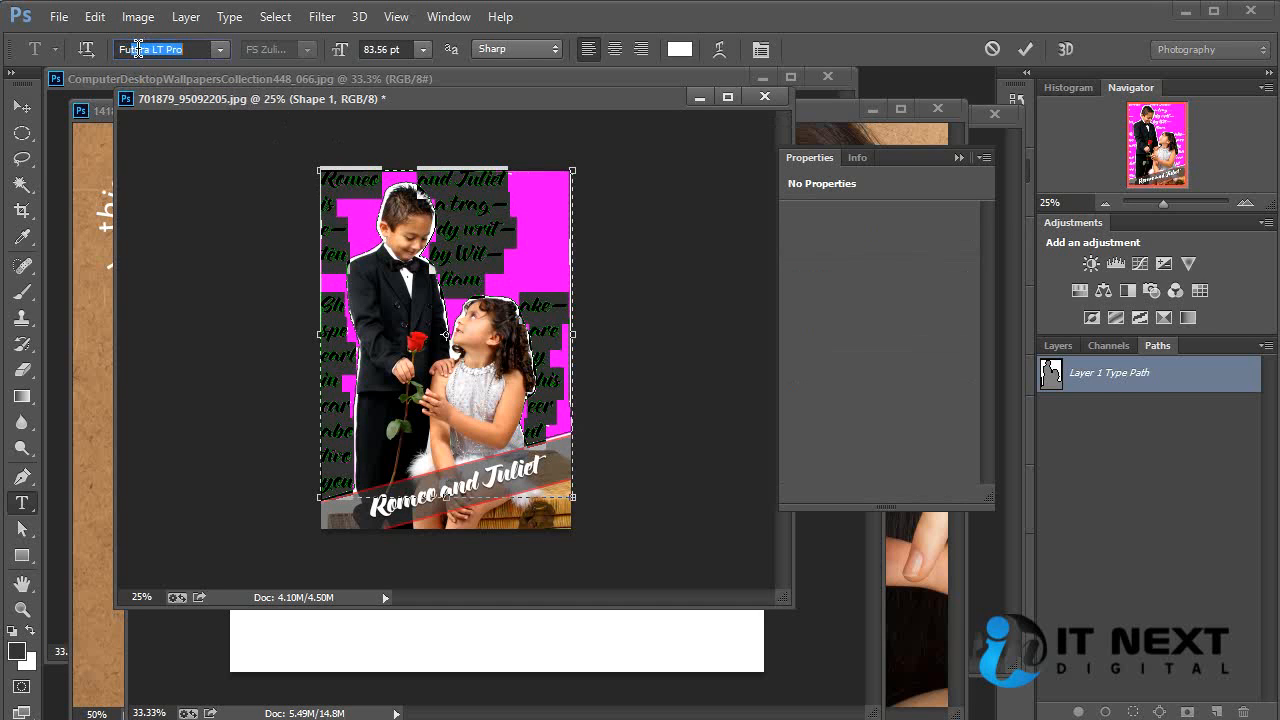
key(Return)
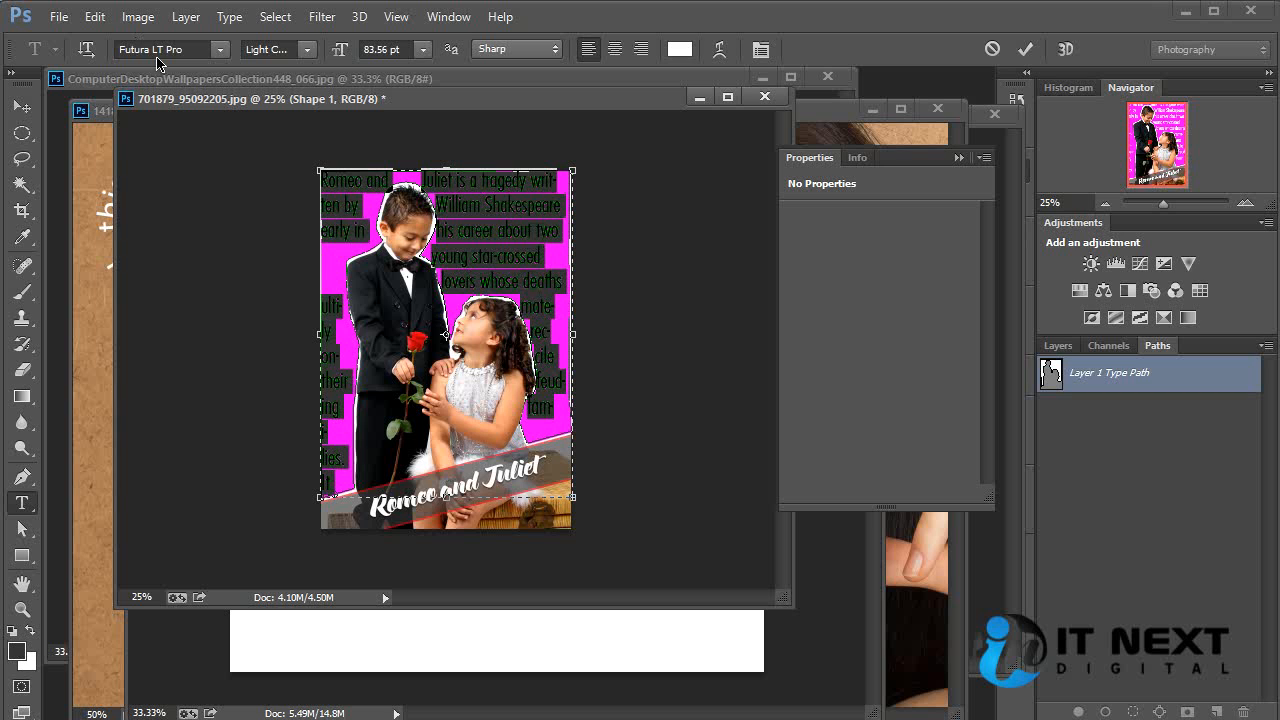
click(307, 50)
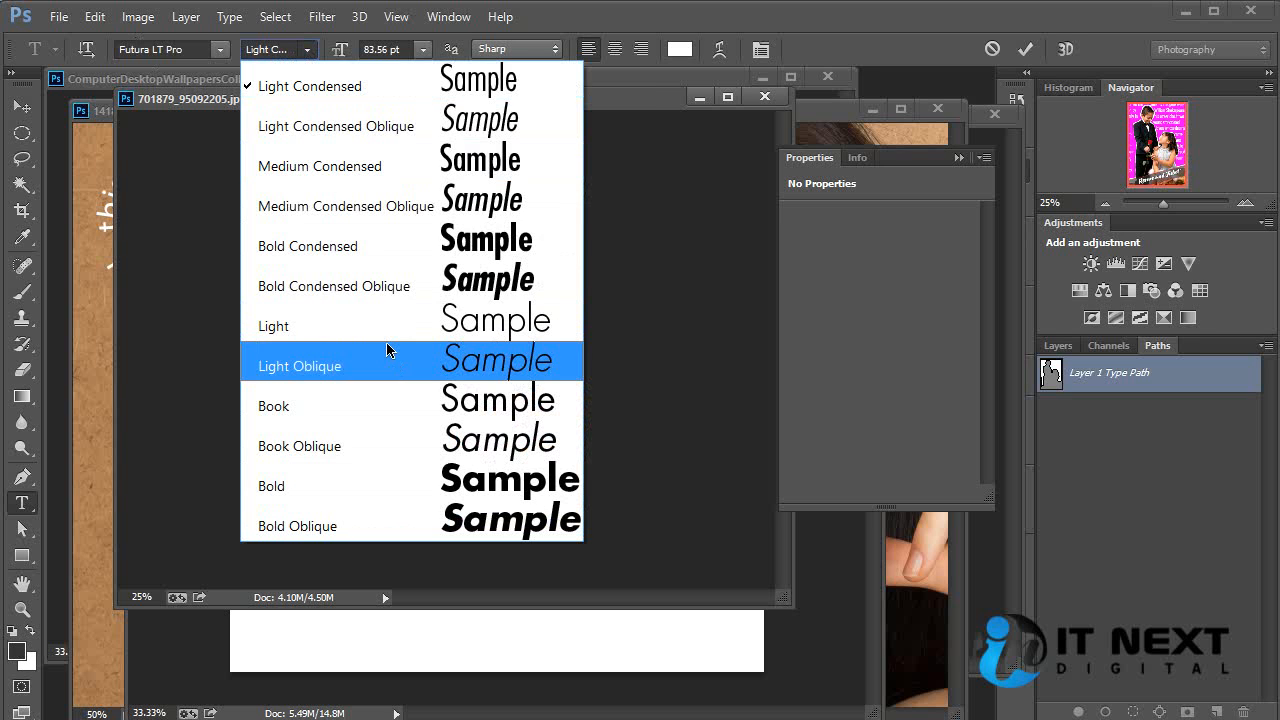
click(386, 331)
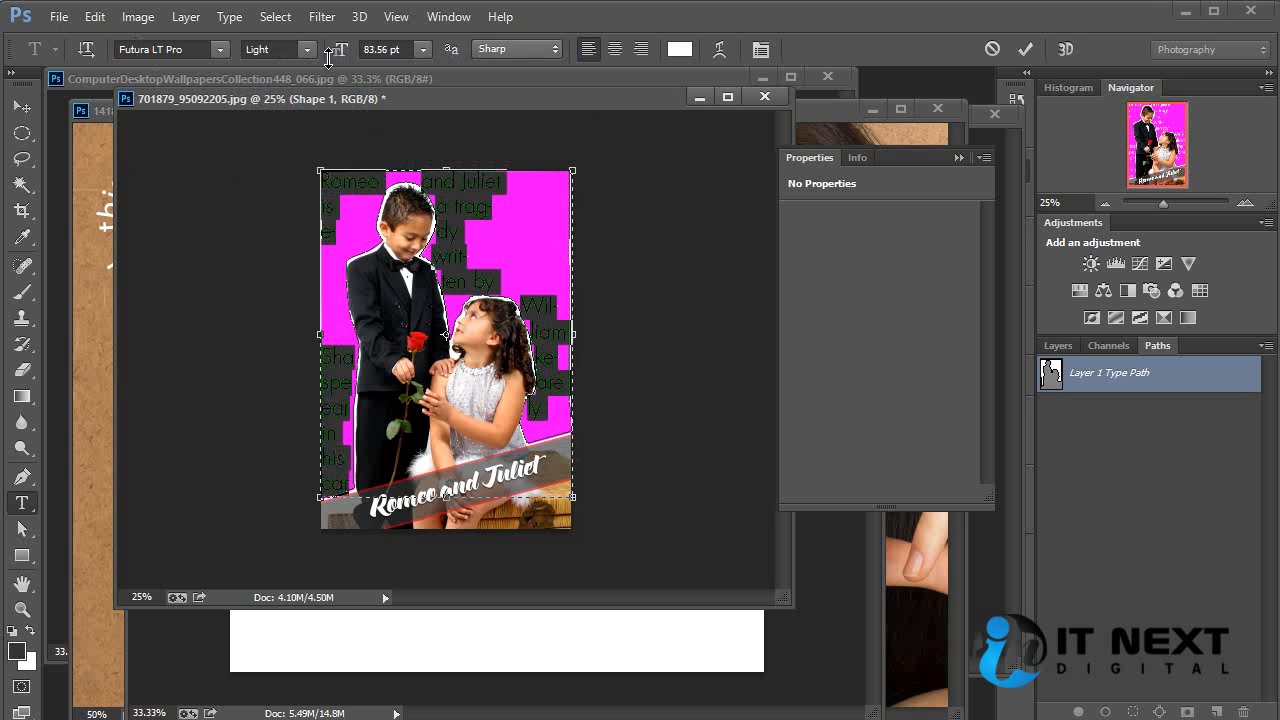
Step: Try the description text at 18 pt, set its size to 30 pt and commit it
click(423, 49)
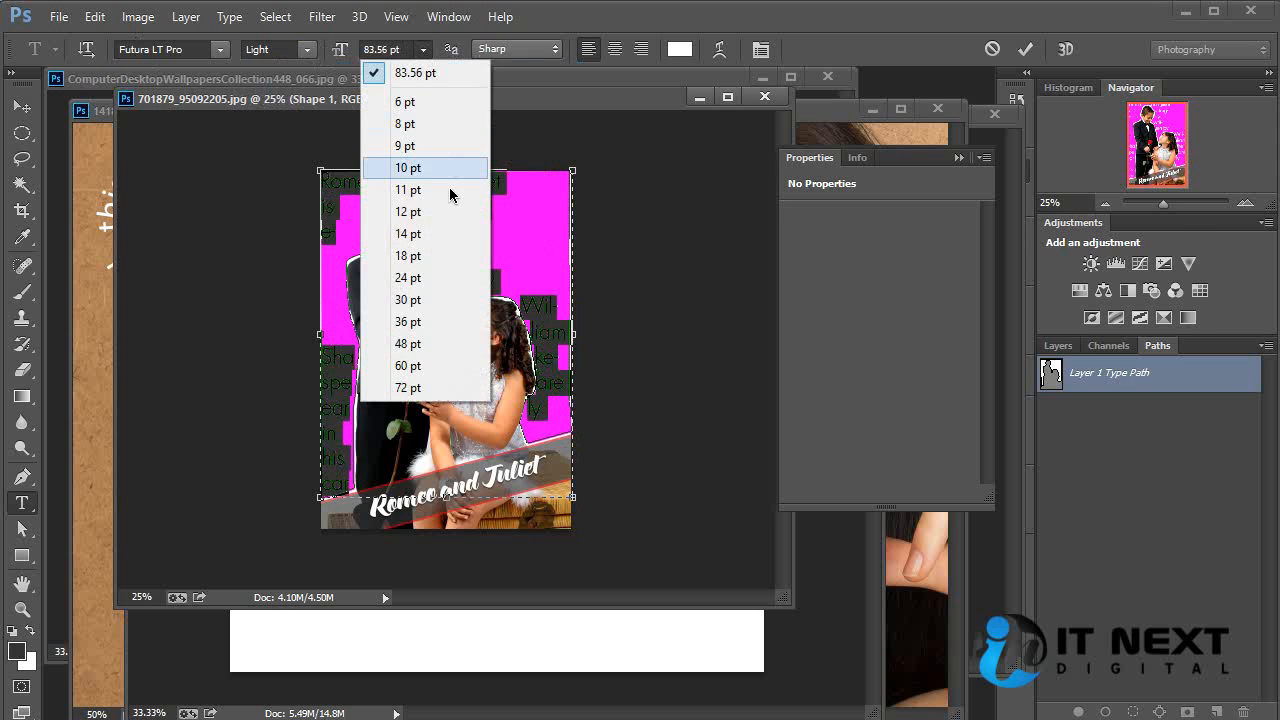
click(437, 255)
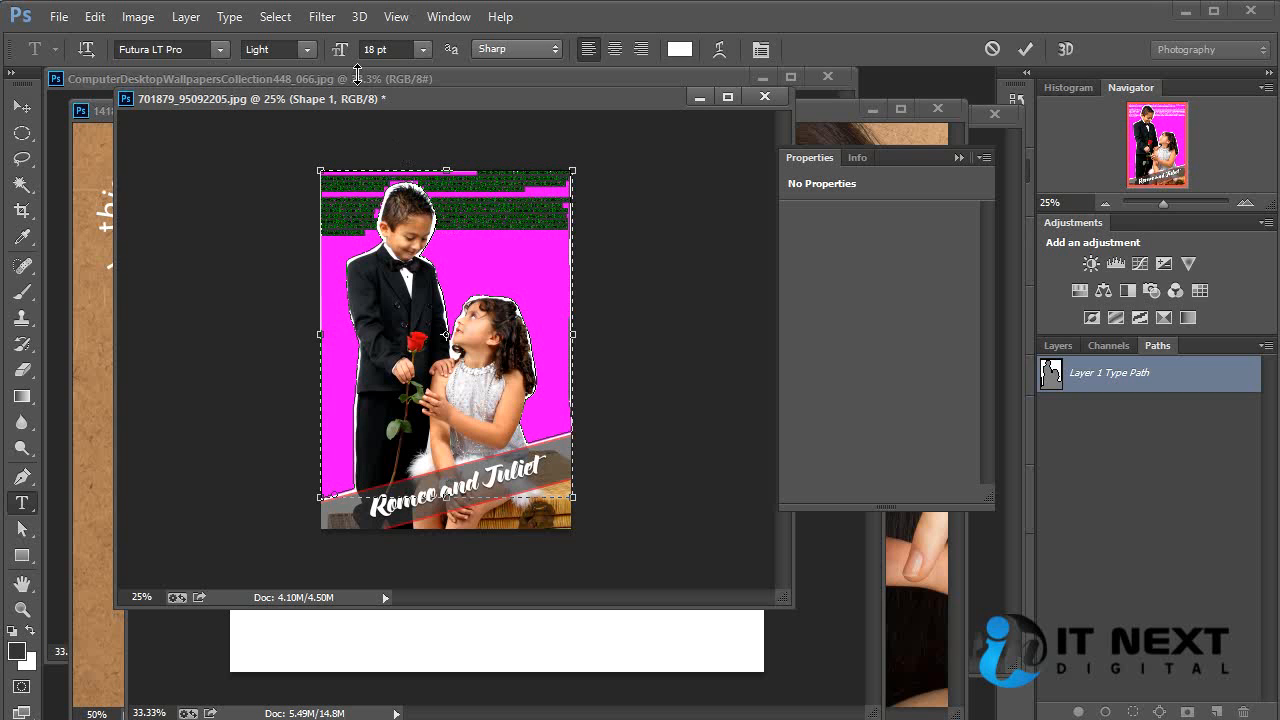
click(422, 51)
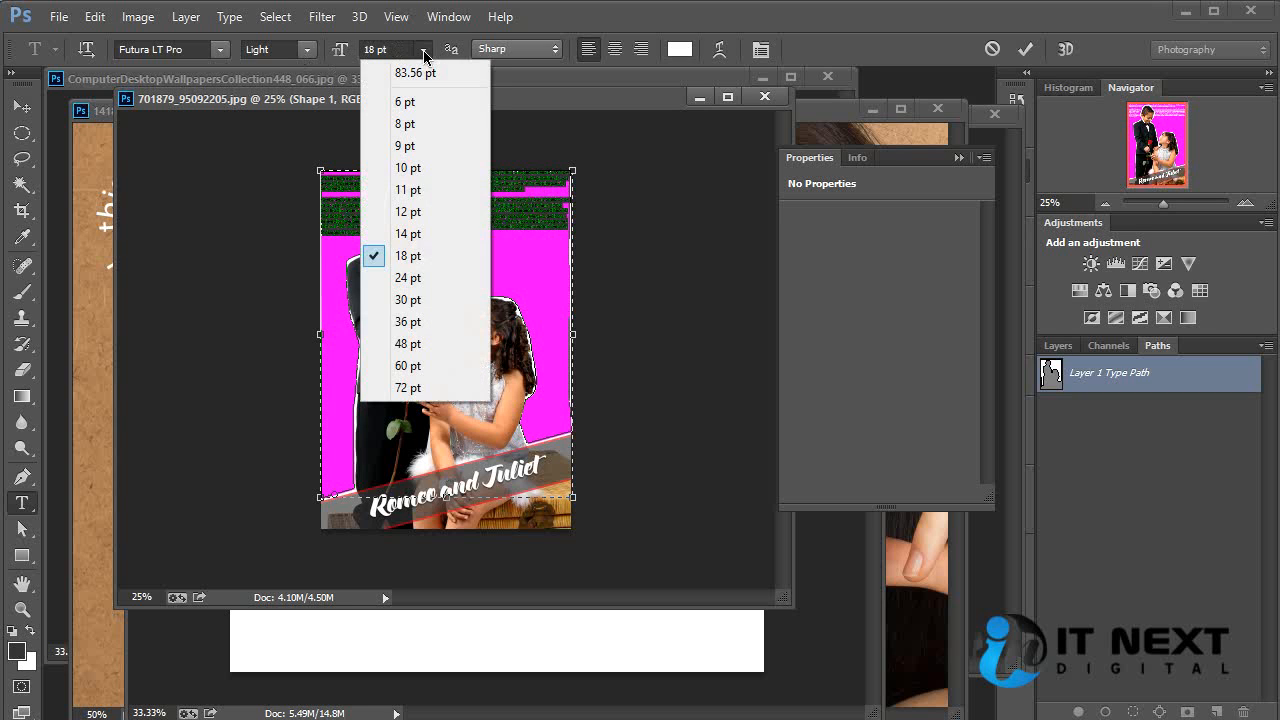
click(425, 292)
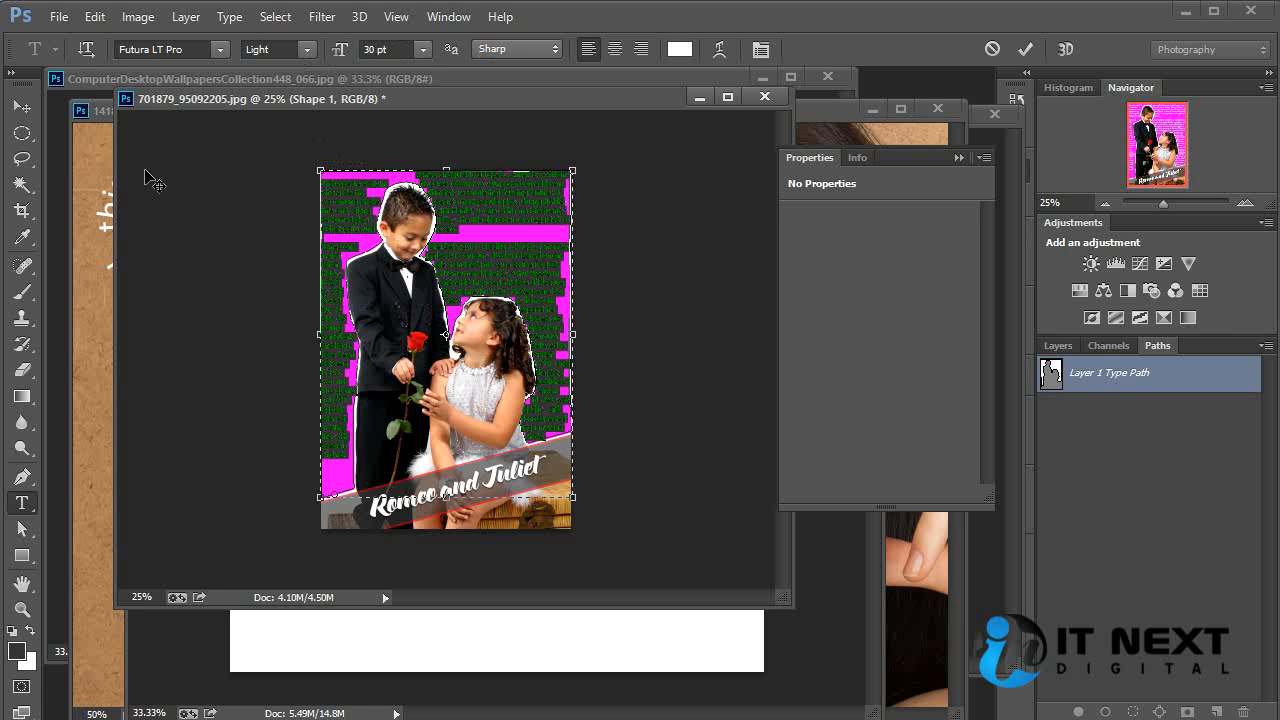
click(24, 106)
key(ctrl+plus)
key(ctrl+plus)
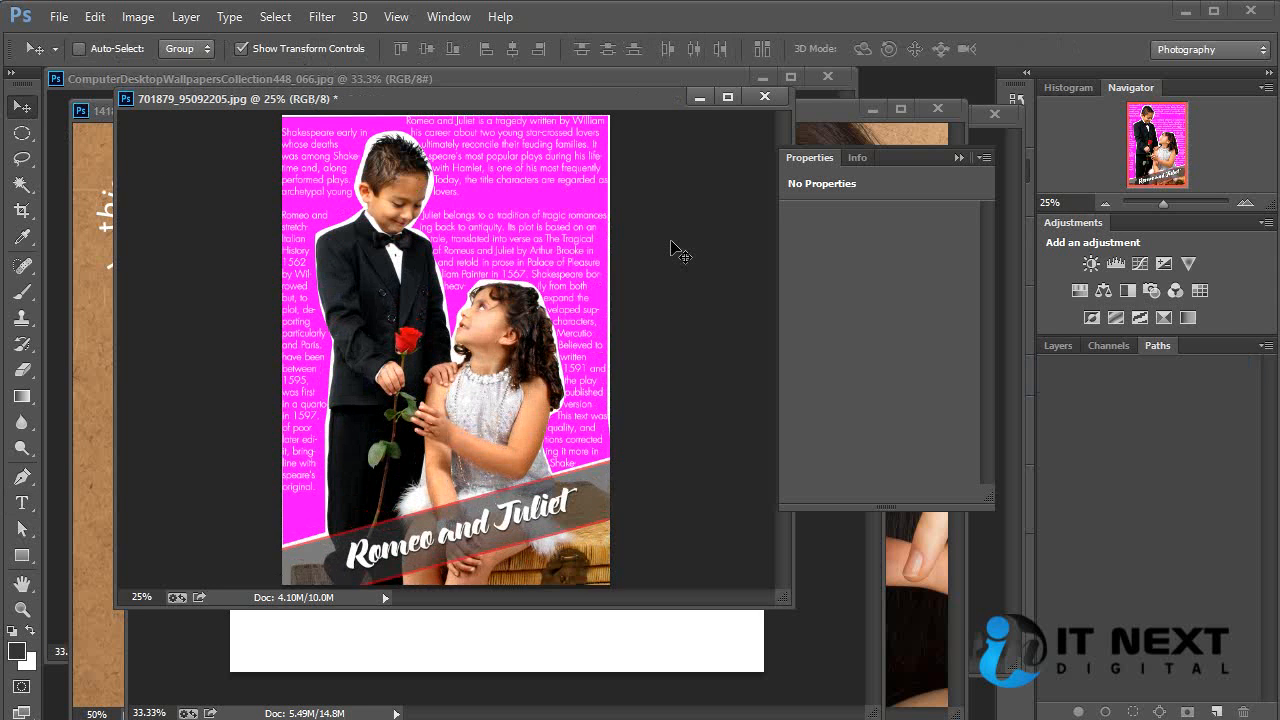
drag(650, 250, 655, 442)
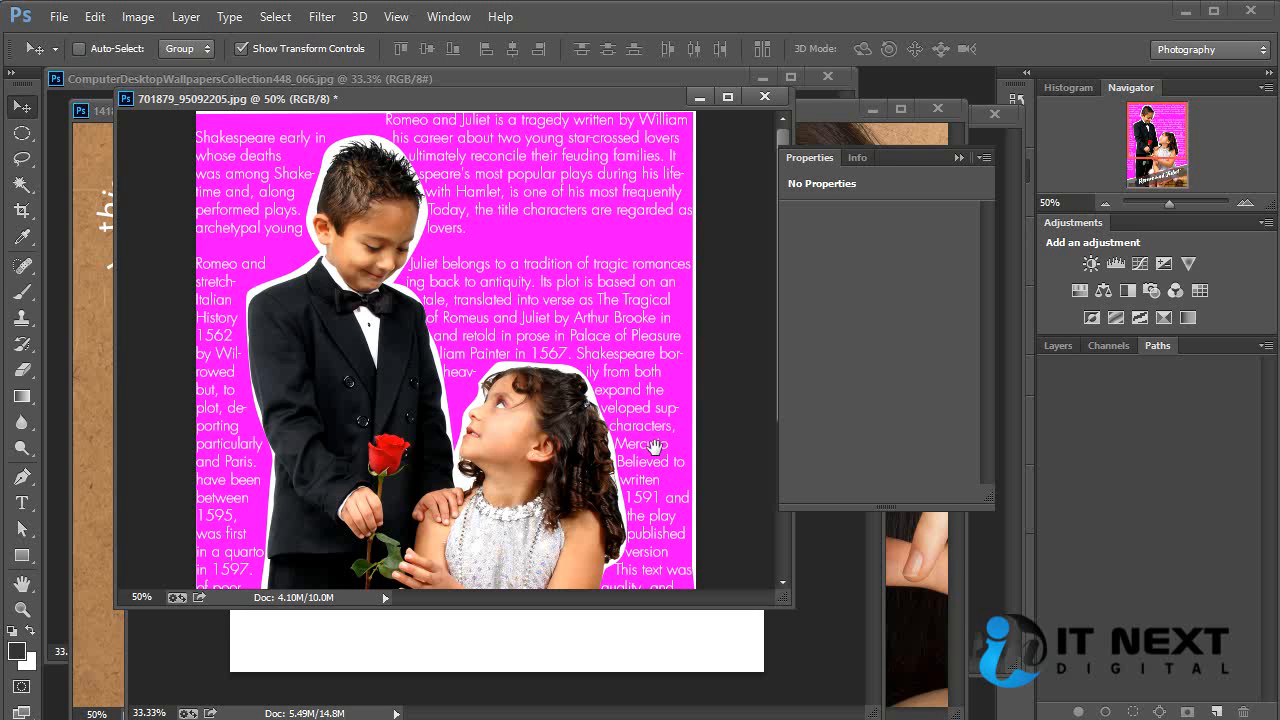
Step: Change the description text's font style to Book and commit the edit
ctrl+click(586, 290)
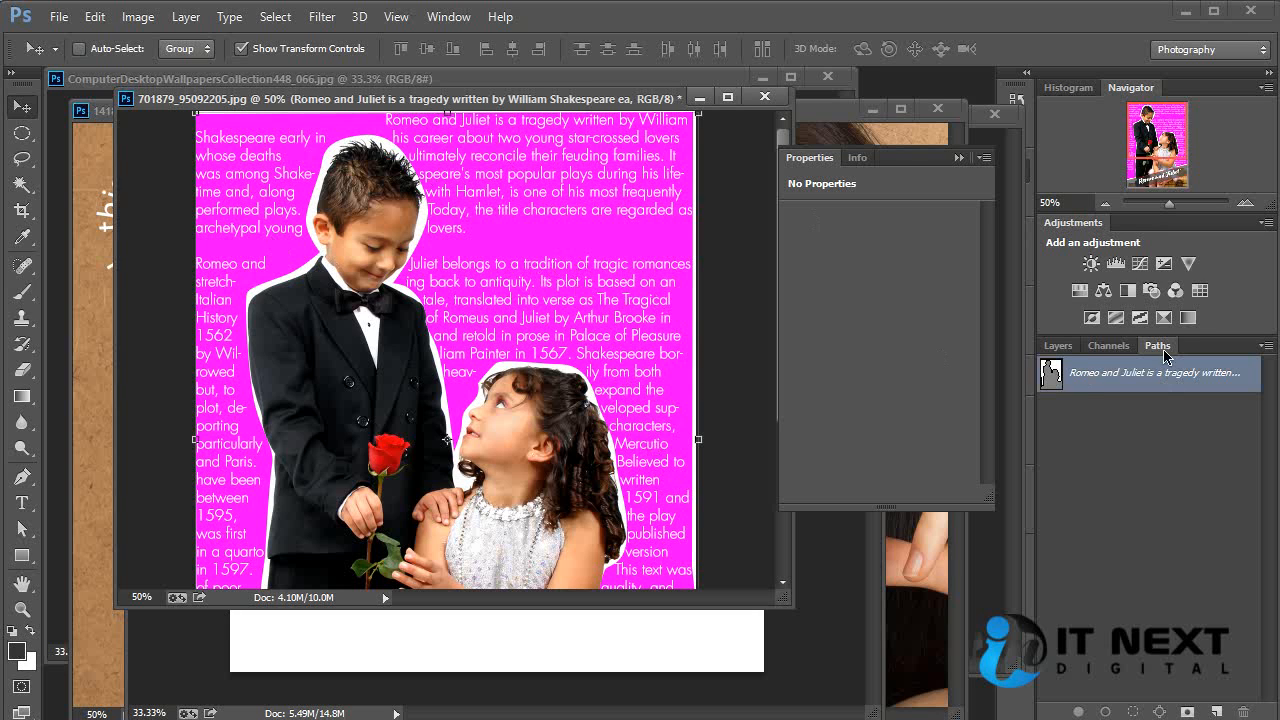
click(1058, 345)
double_click(1098, 484)
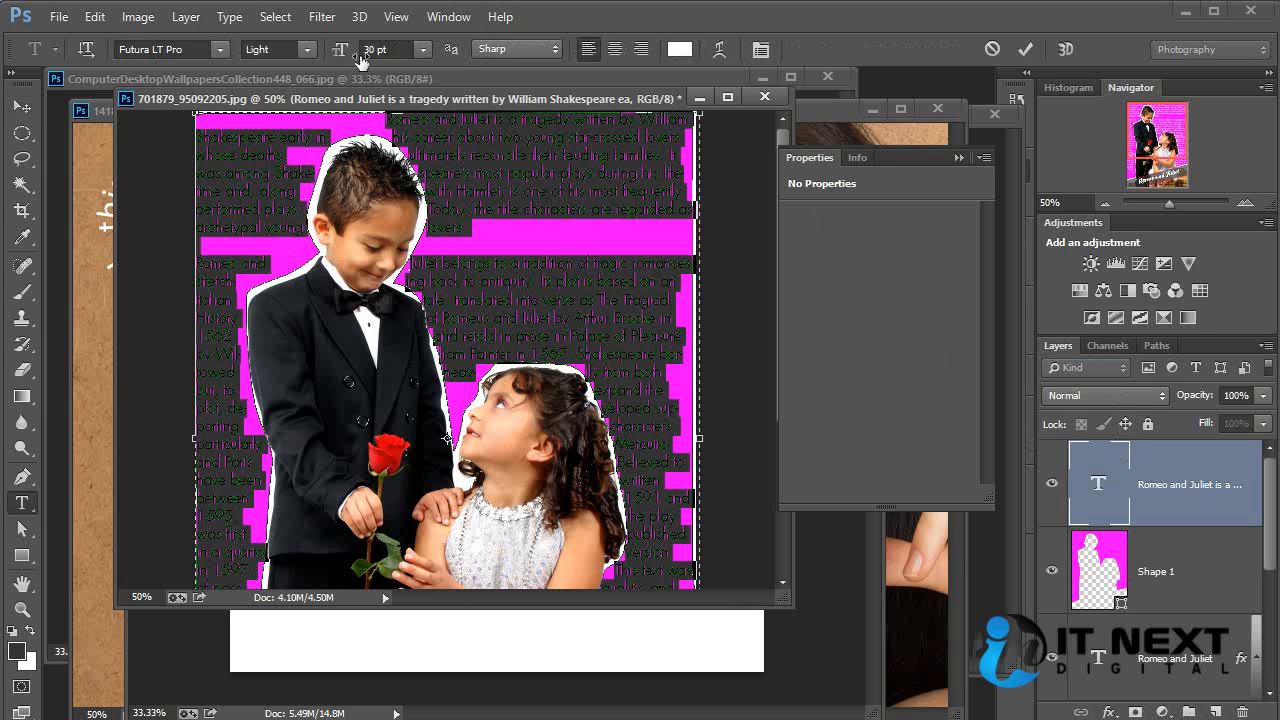
click(308, 50)
click(351, 403)
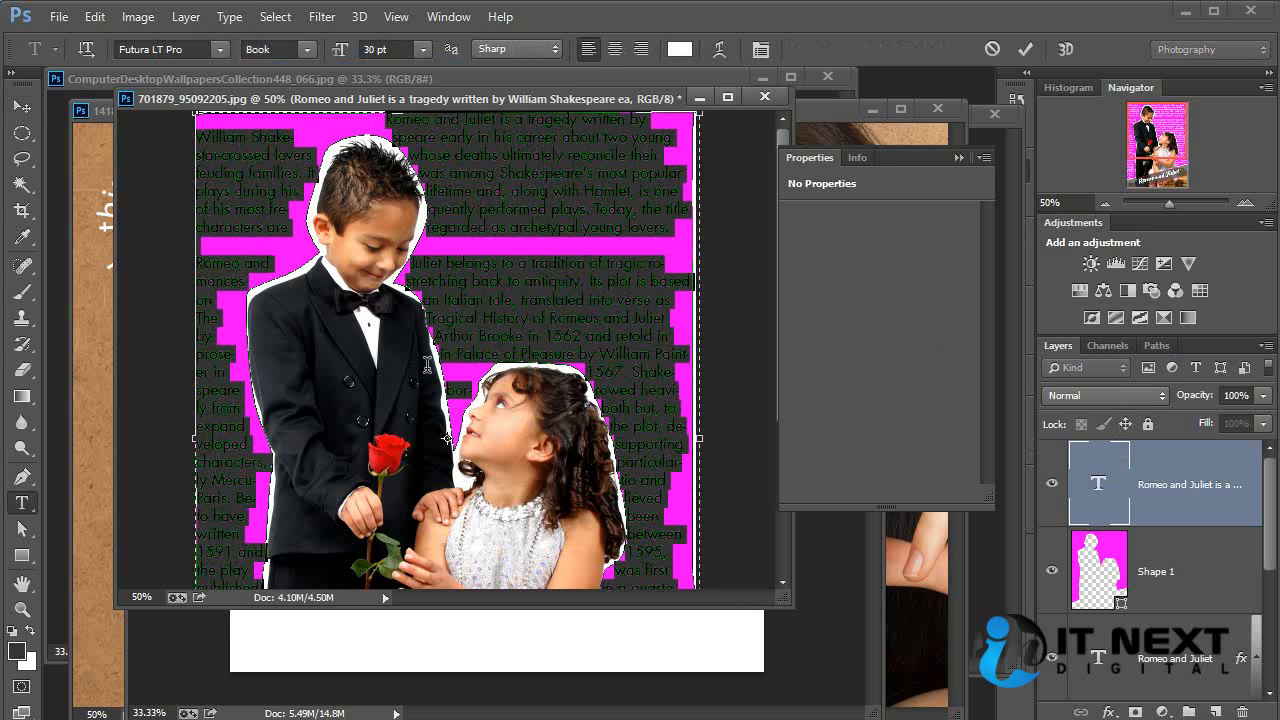
click(22, 105)
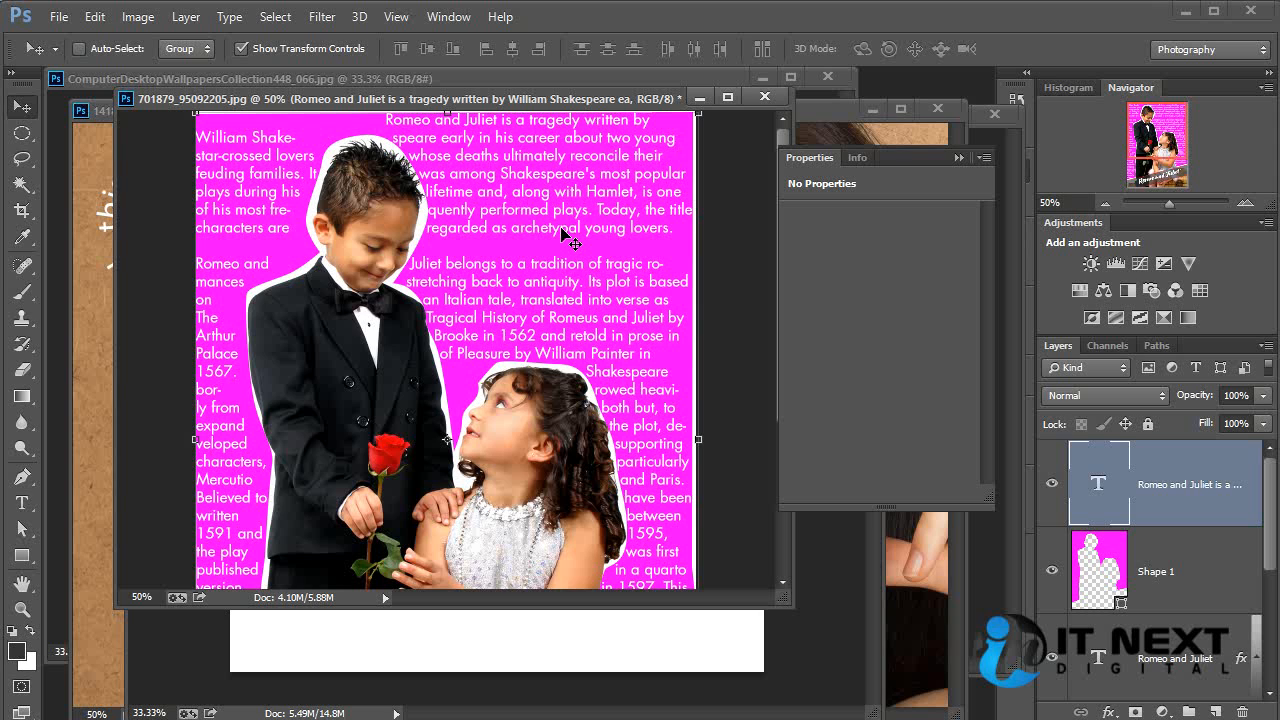
Step: Set the description text's font size to 28 pt and commit the edit
key(ctrl+minus)
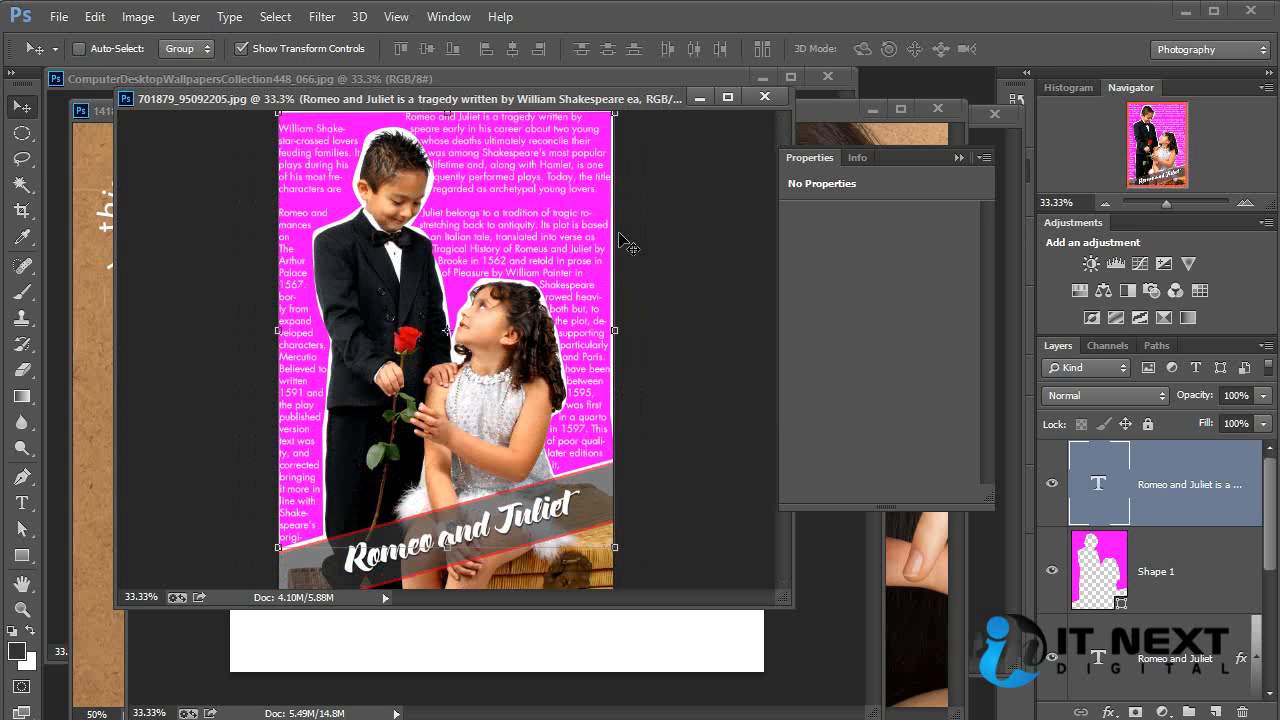
double_click(1110, 497)
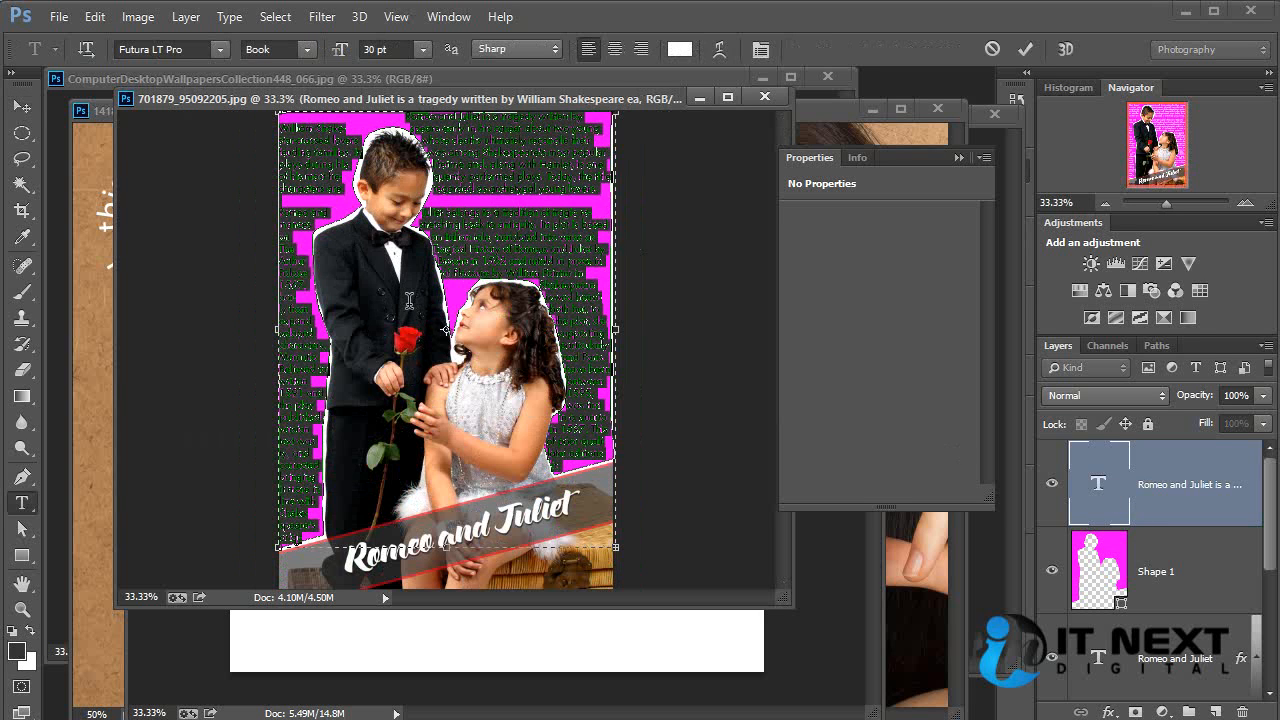
click(1085, 562)
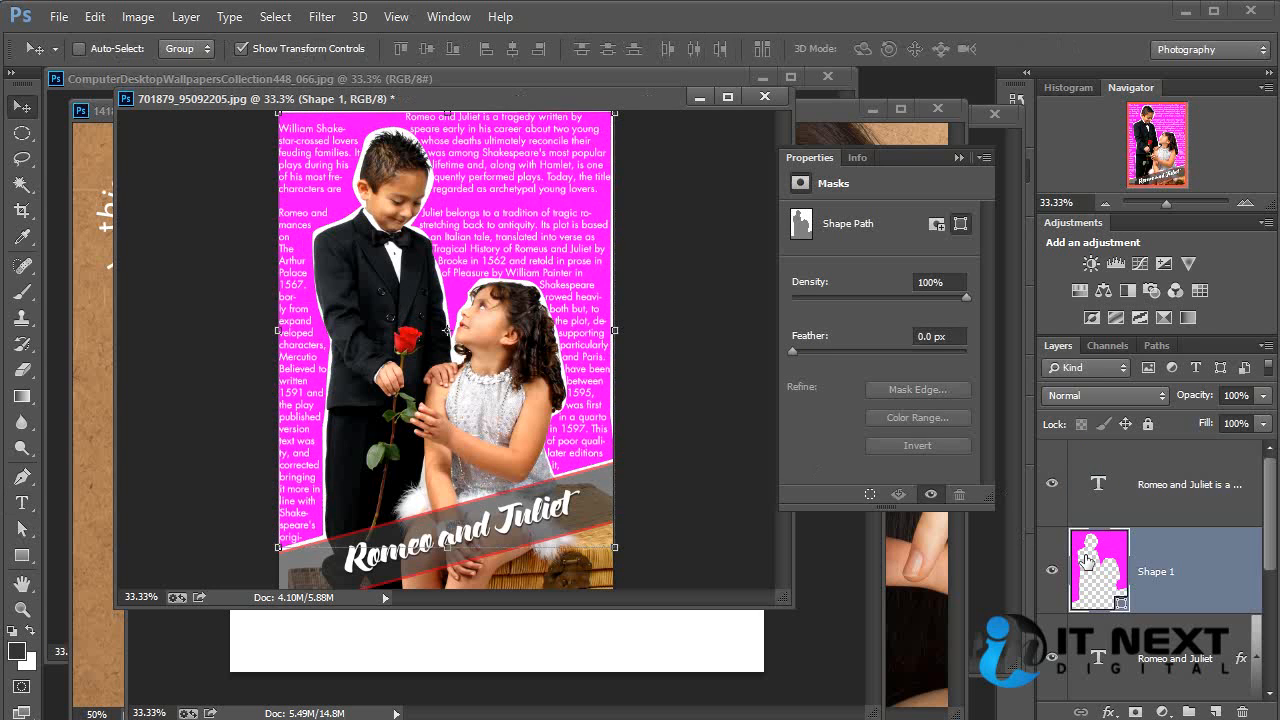
key(ctrl+plus)
scroll(583, 428, up, 3)
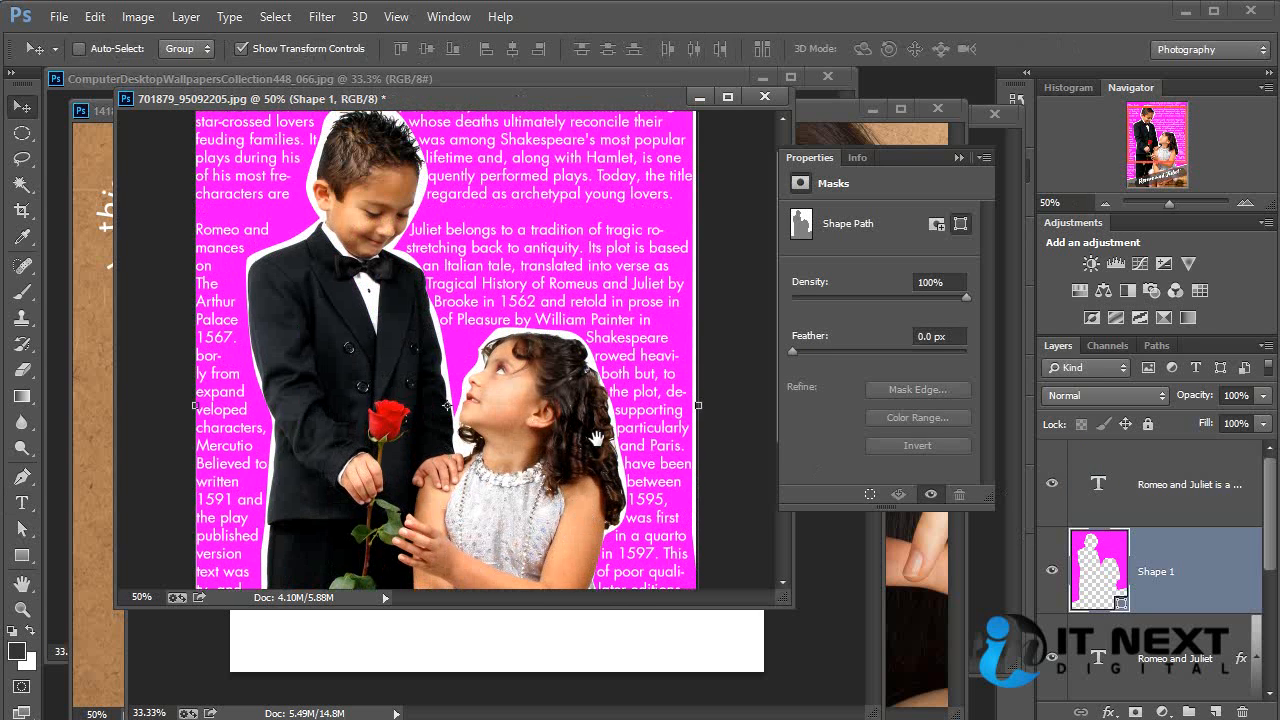
double_click(1100, 476)
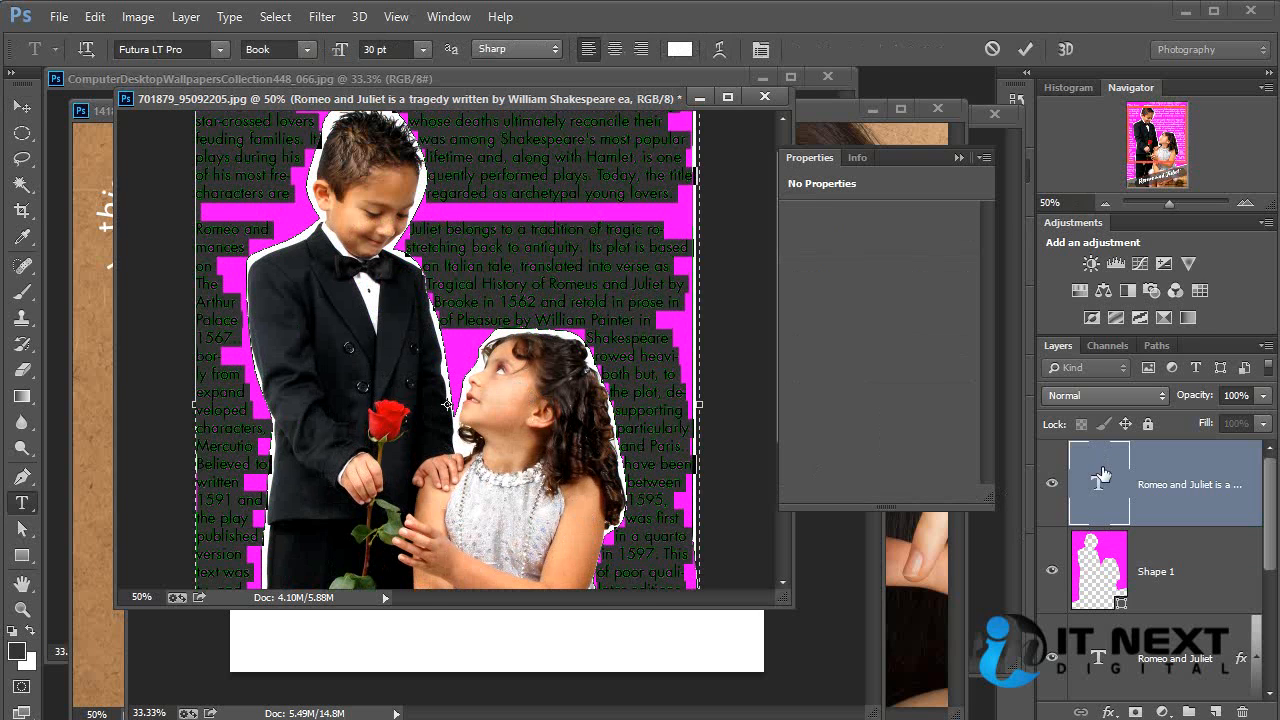
double_click(376, 48)
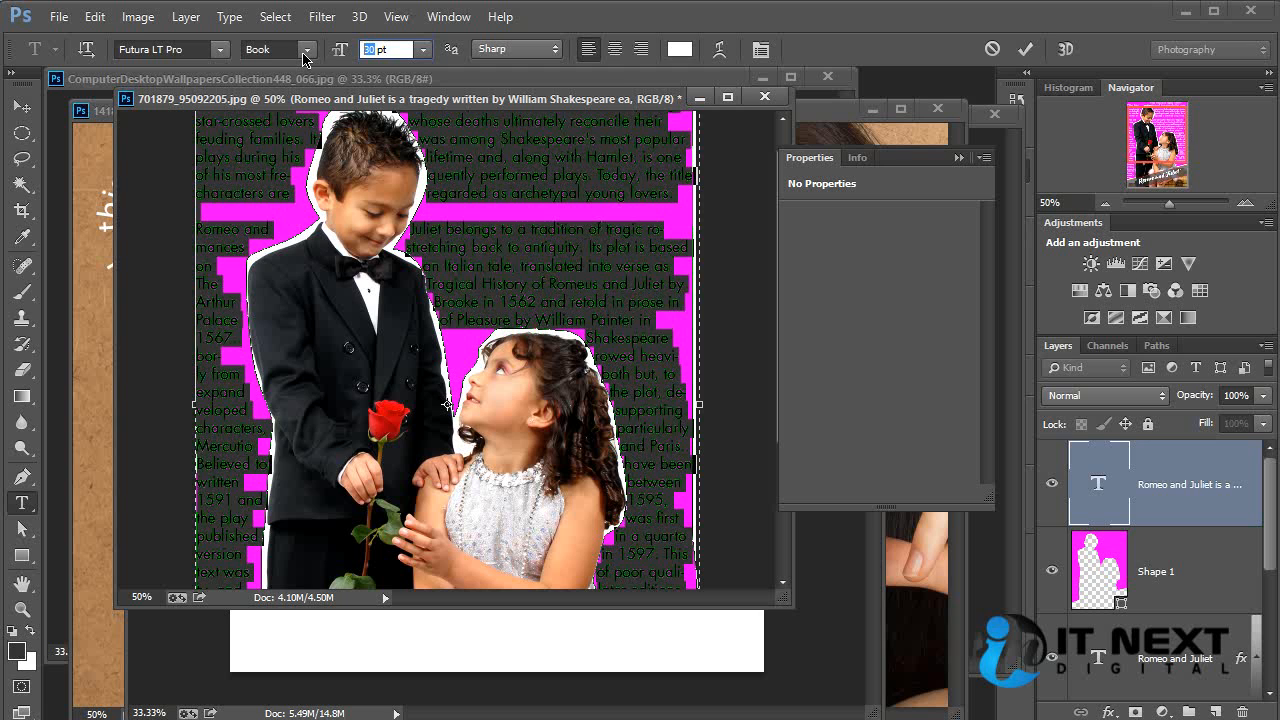
text(28)
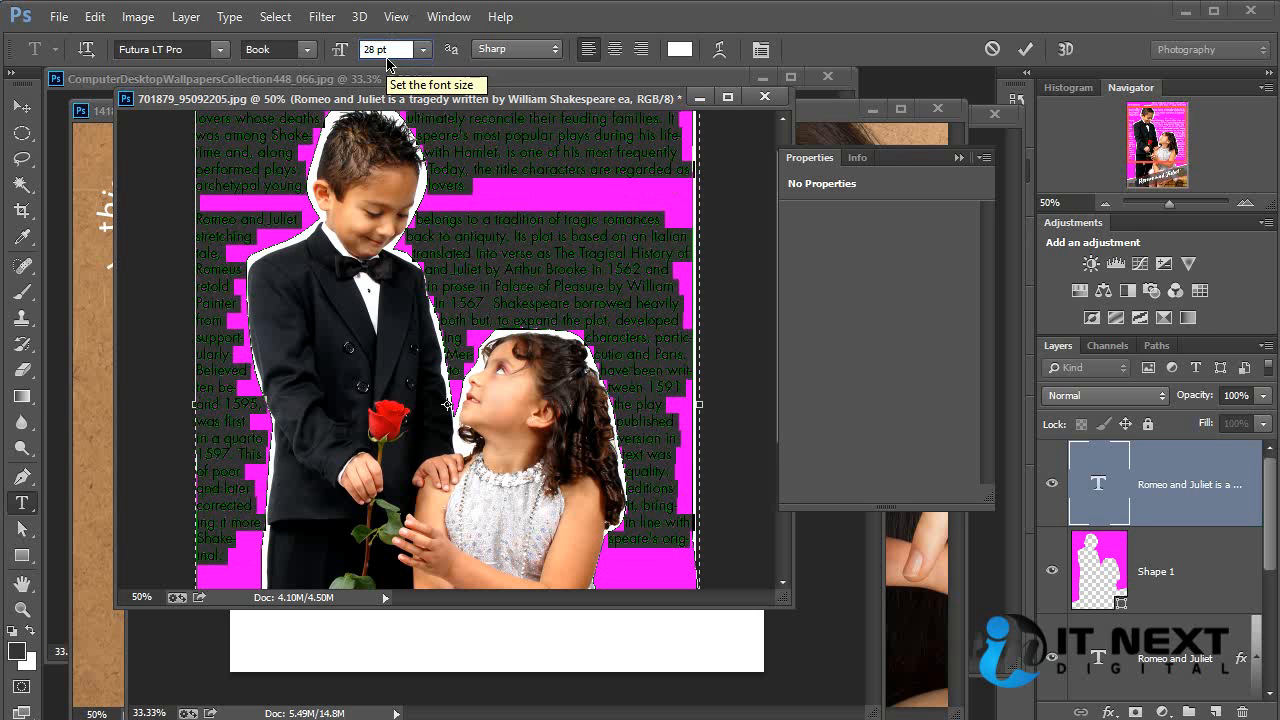
click(1110, 565)
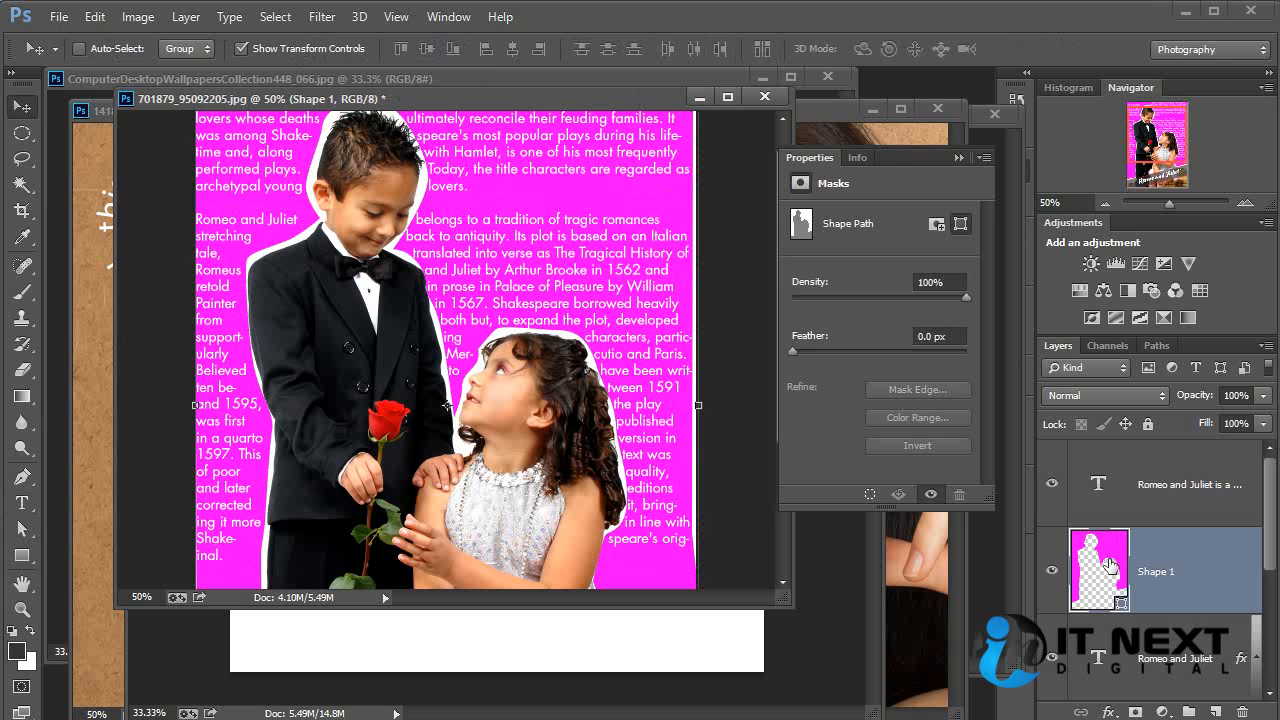
Step: Toggle the visibility of the magenta Shape 1 layer and leave it hidden
click(1052, 571)
click(1052, 571)
click(1052, 571)
click(1052, 571)
click(1052, 571)
Step: Recolour the whole description text with the red #c1010f sampled from the boy's rose
double_click(1098, 487)
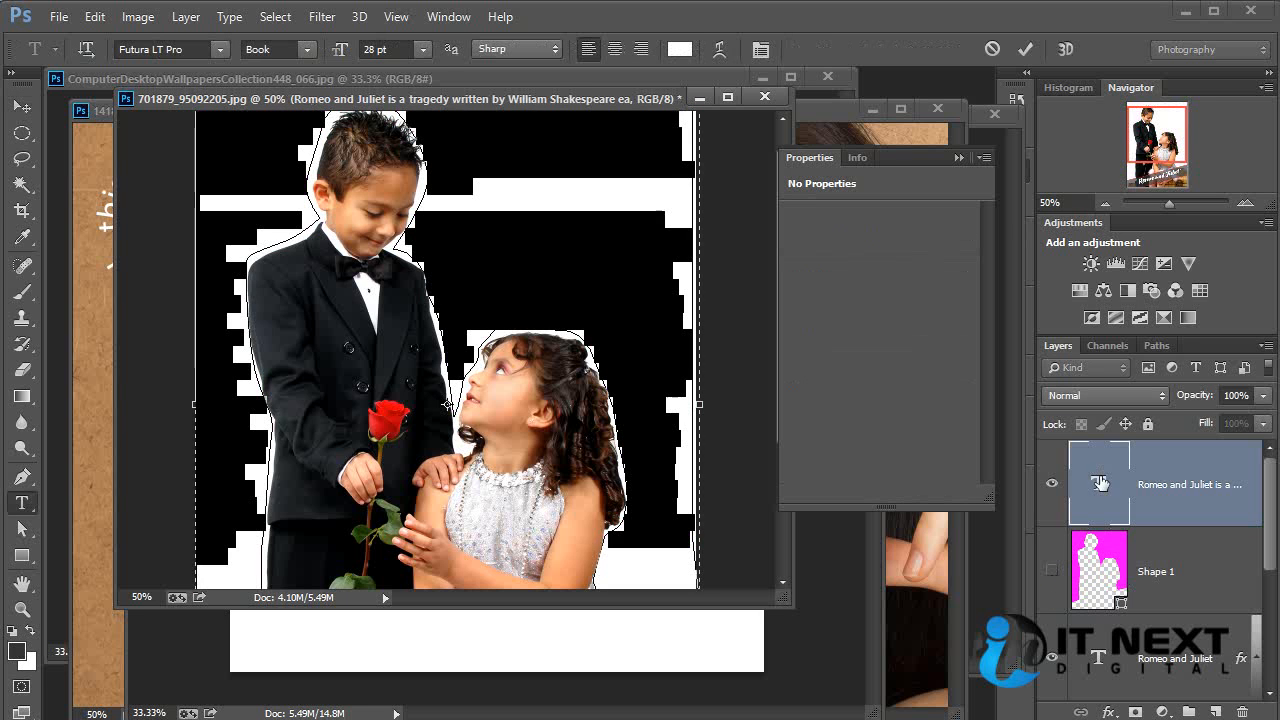
click(679, 49)
drag(869, 447, 876, 608)
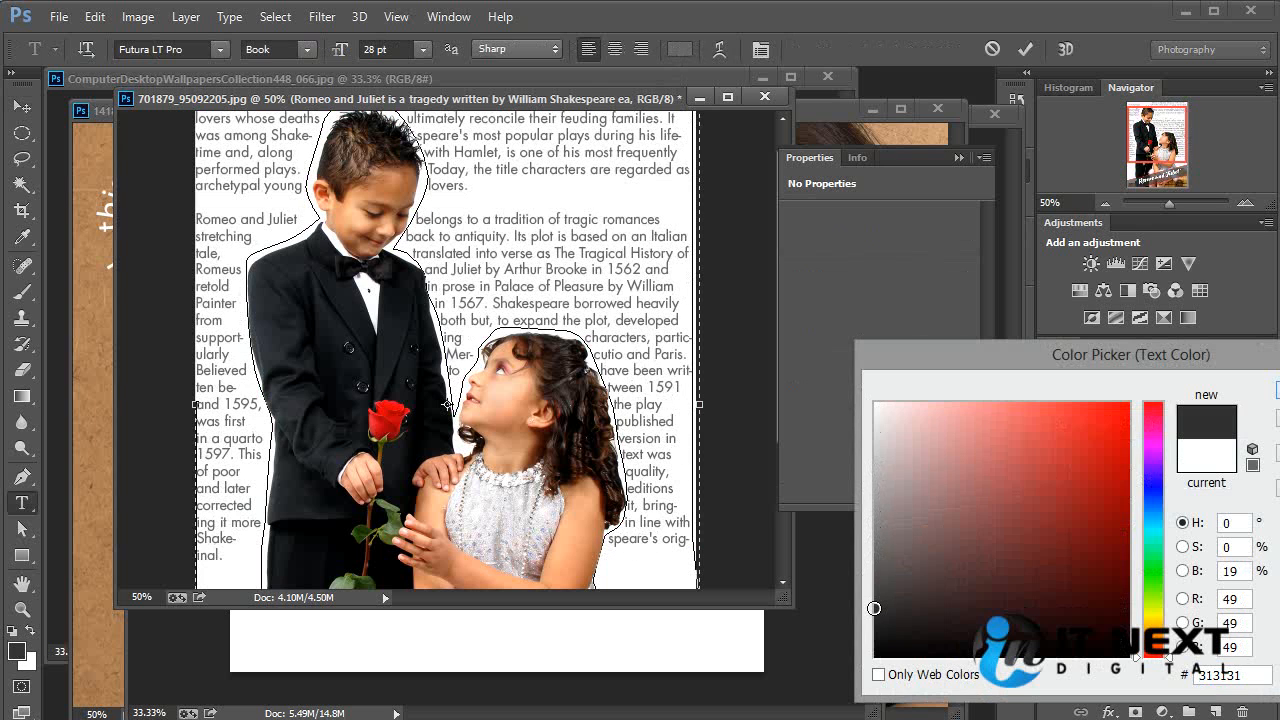
click(384, 420)
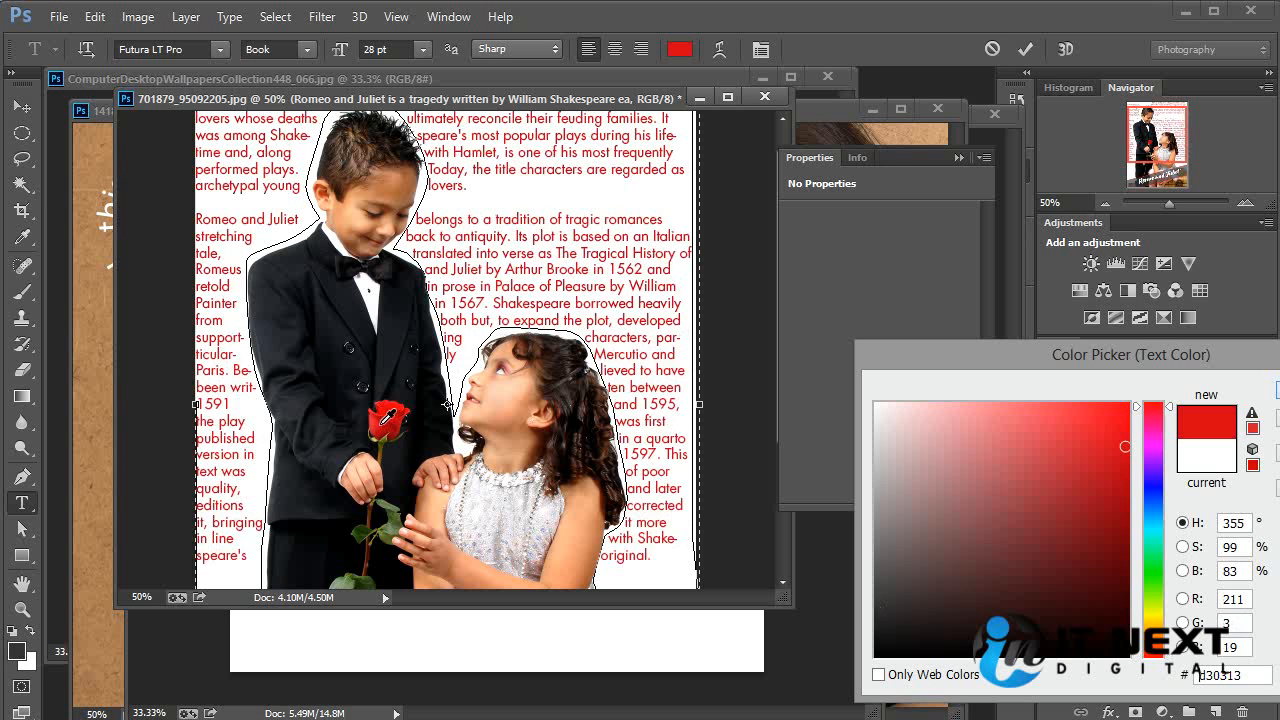
click(394, 408)
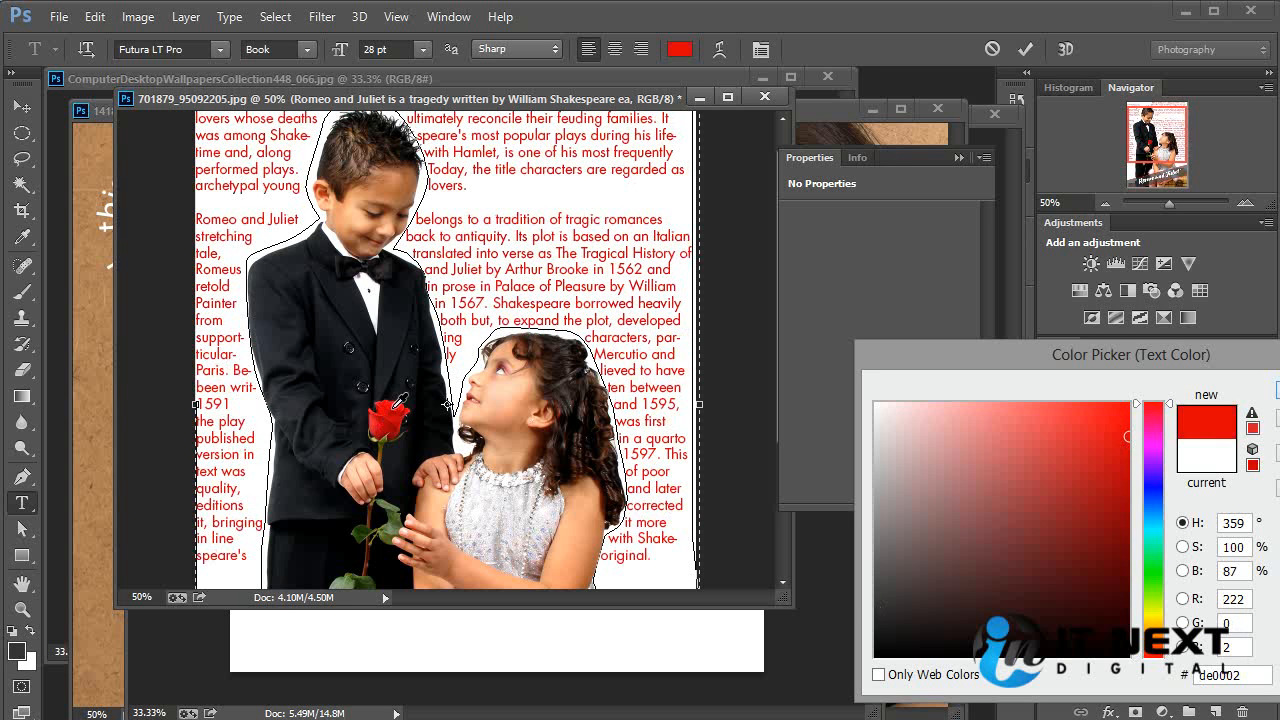
click(541, 370)
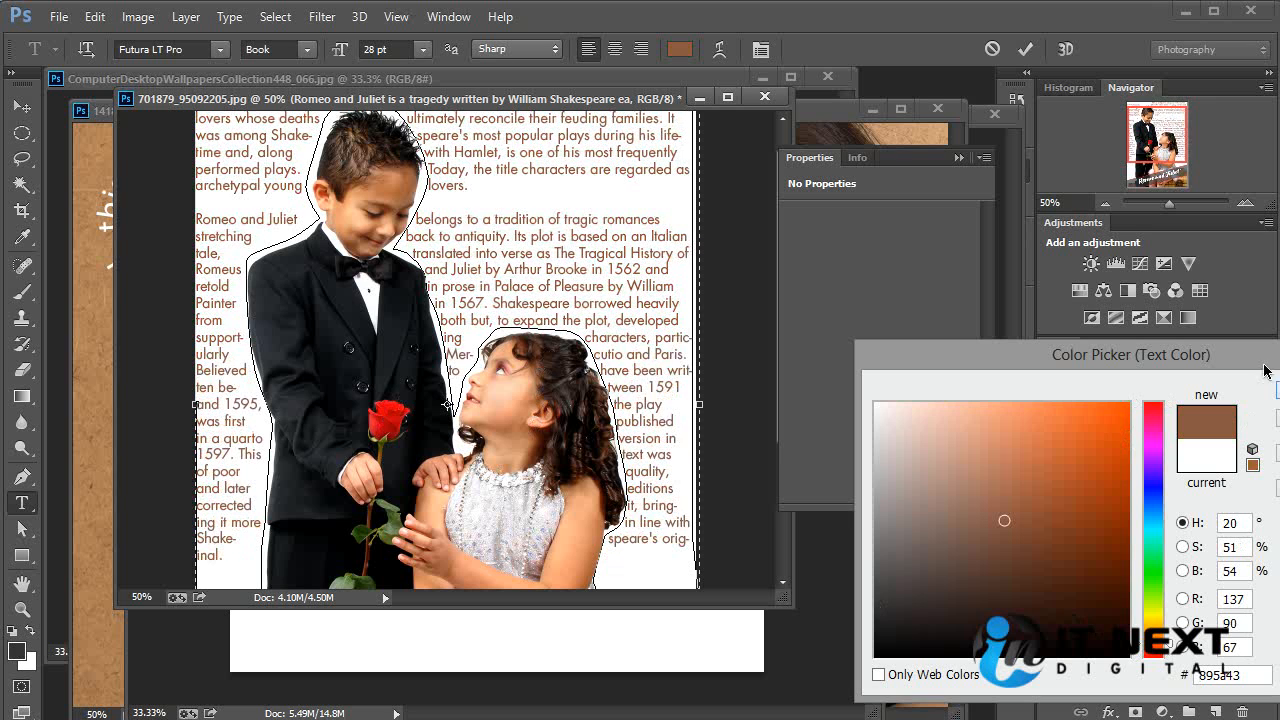
click(384, 428)
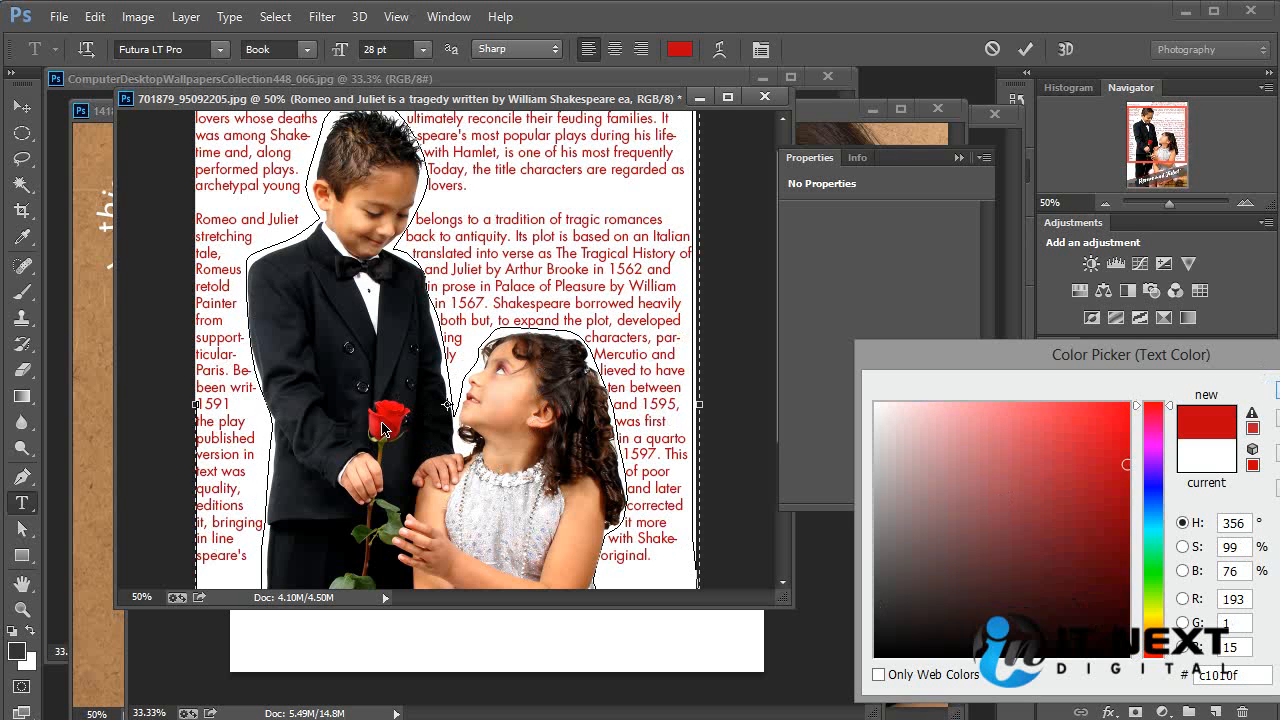
key(Return)
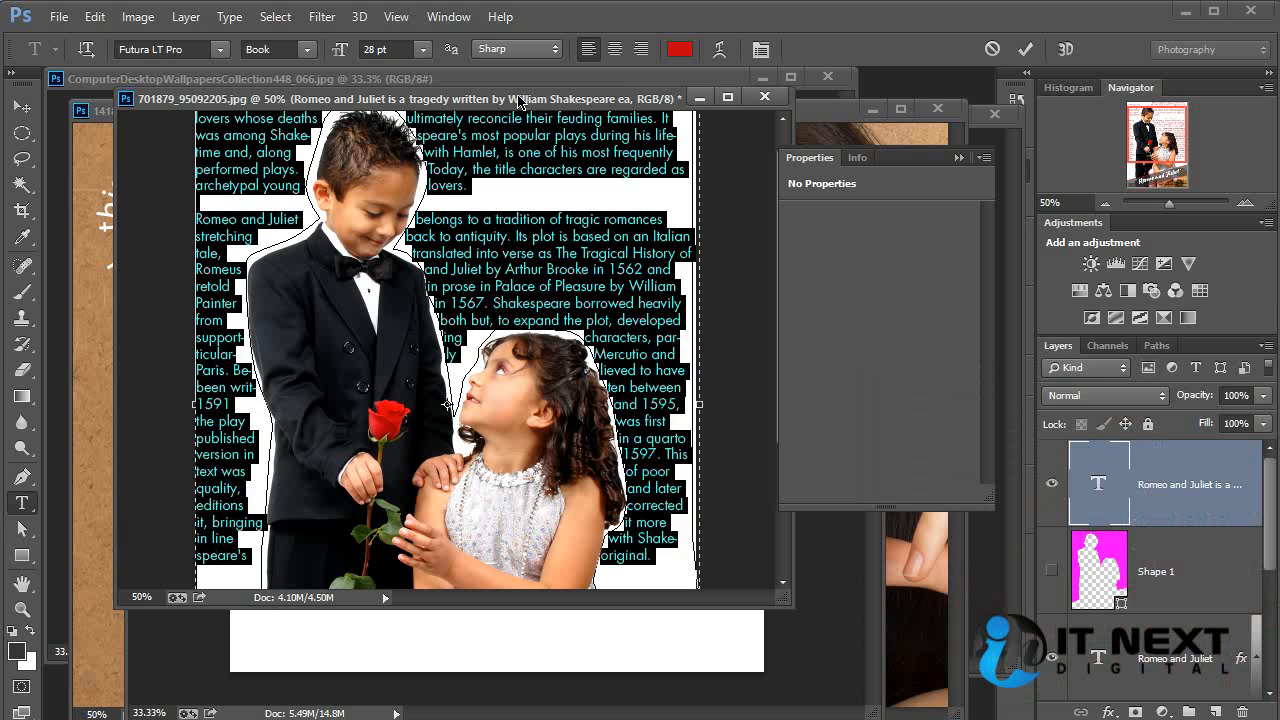
Step: Change the description text's font style to Light and bring up the character settings for the Romeo and Juliet document
click(308, 50)
click(290, 326)
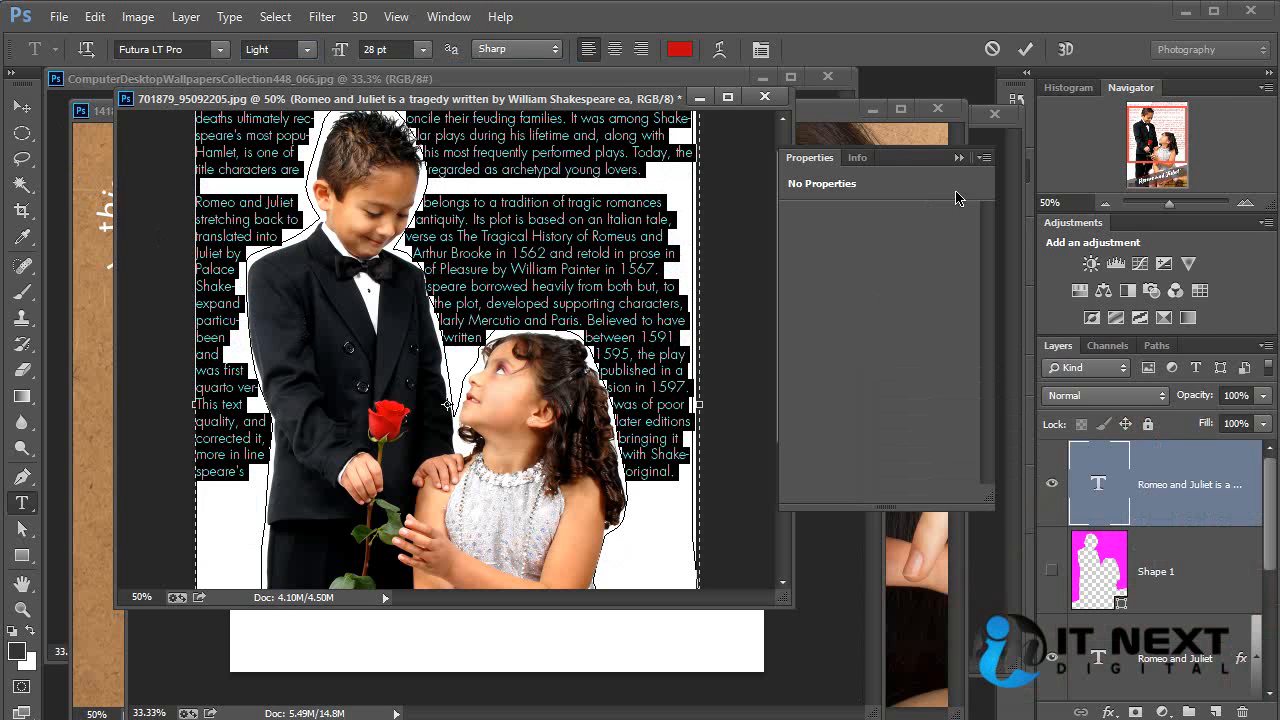
click(958, 157)
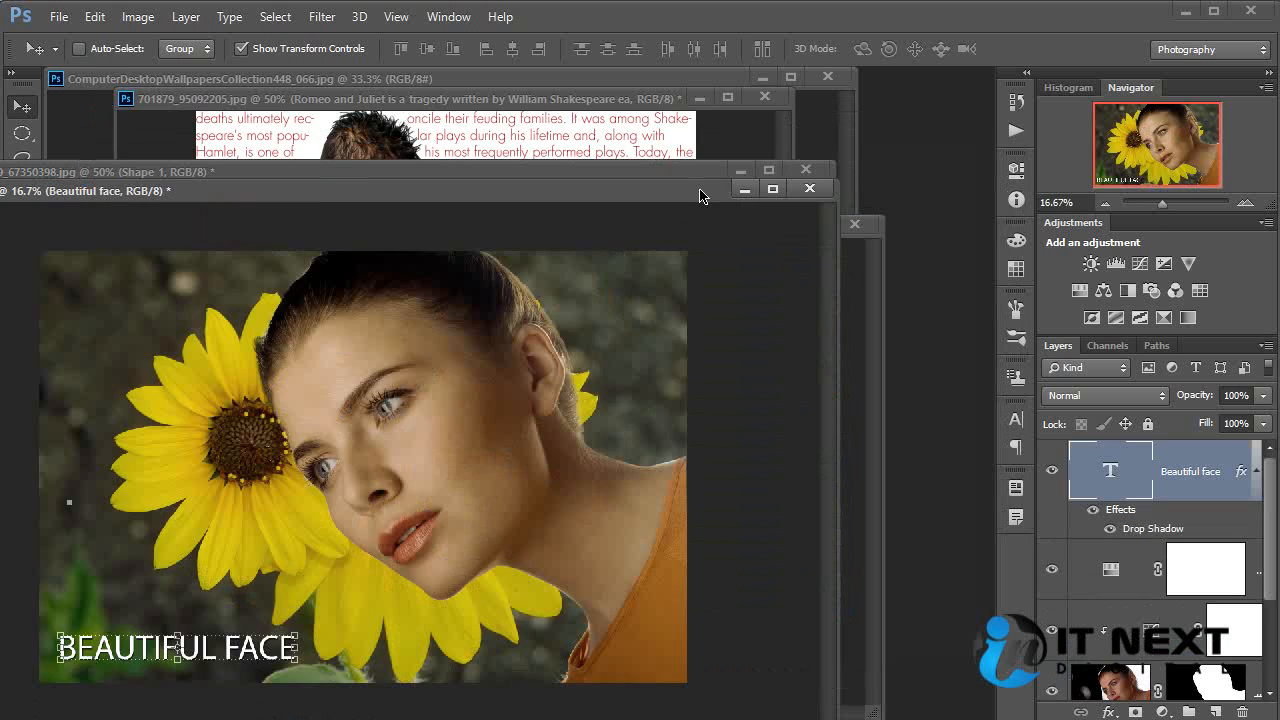
click(620, 98)
click(1016, 420)
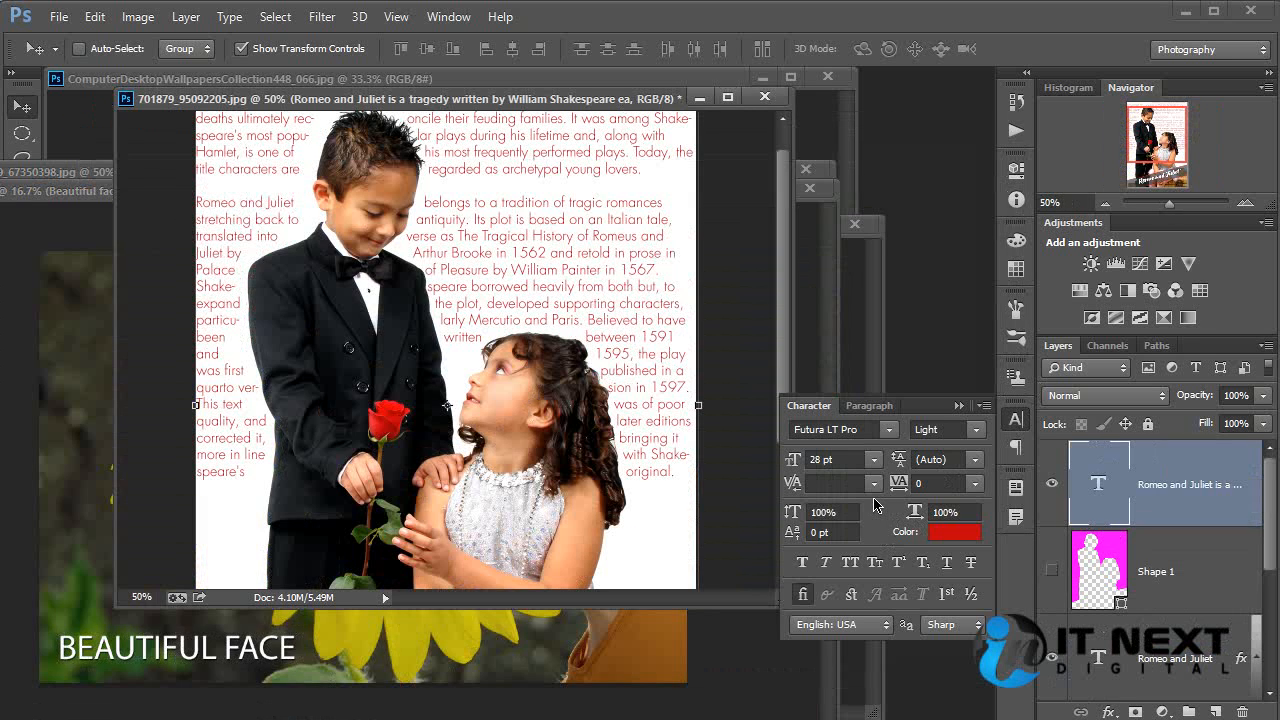
Step: Try the description text's leading at 24 pt and 35 pt
click(979, 460)
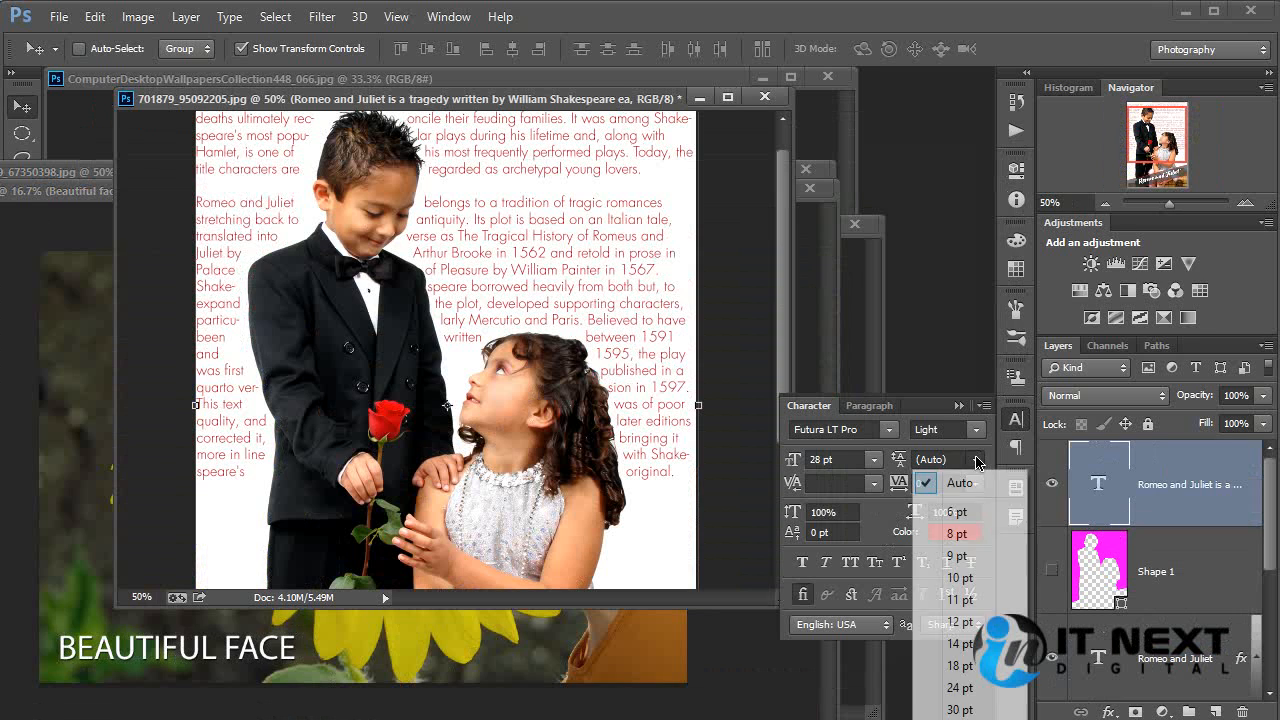
click(960, 687)
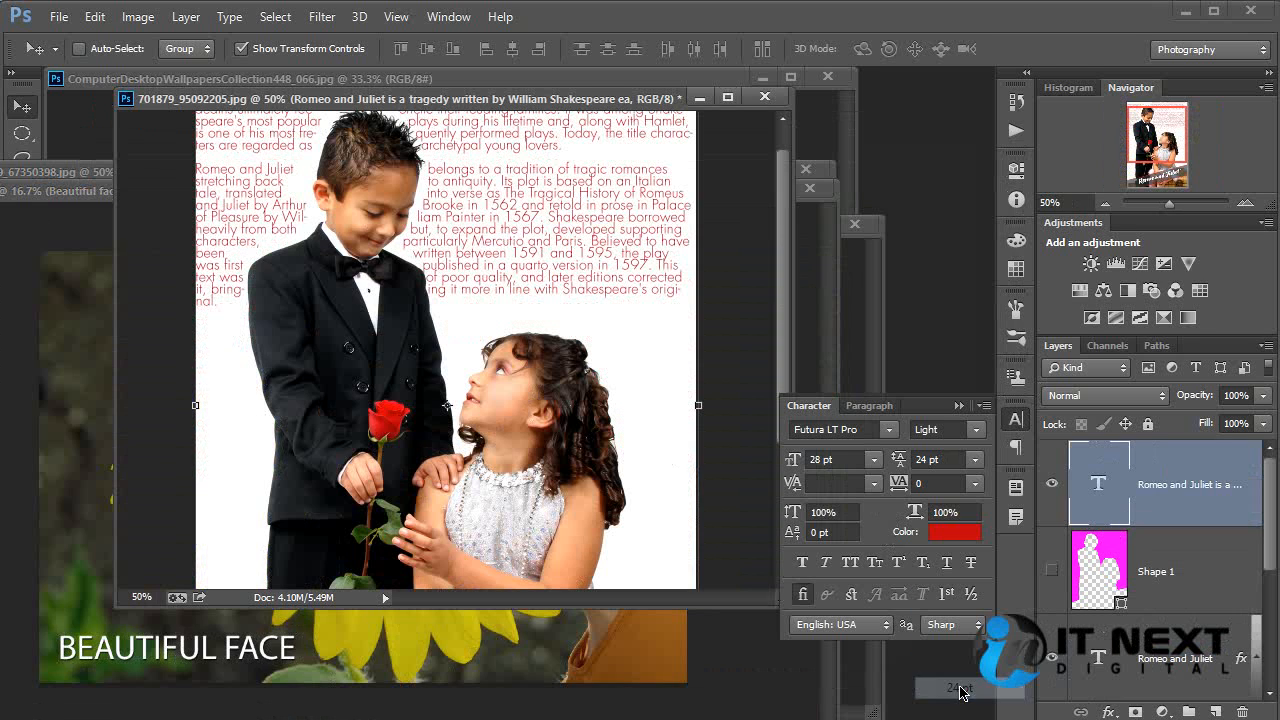
double_click(926, 460)
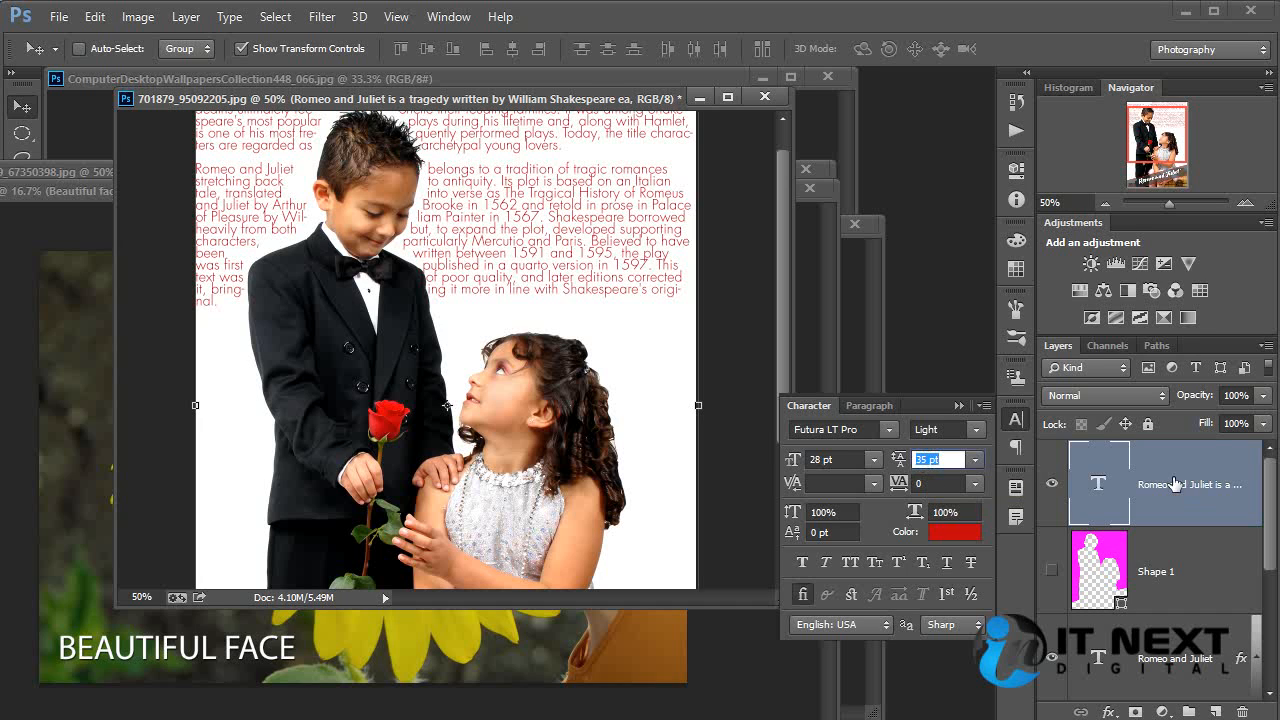
Step: Select all of the description text and increase its leading to 37 pt
double_click(1100, 483)
click(622, 297)
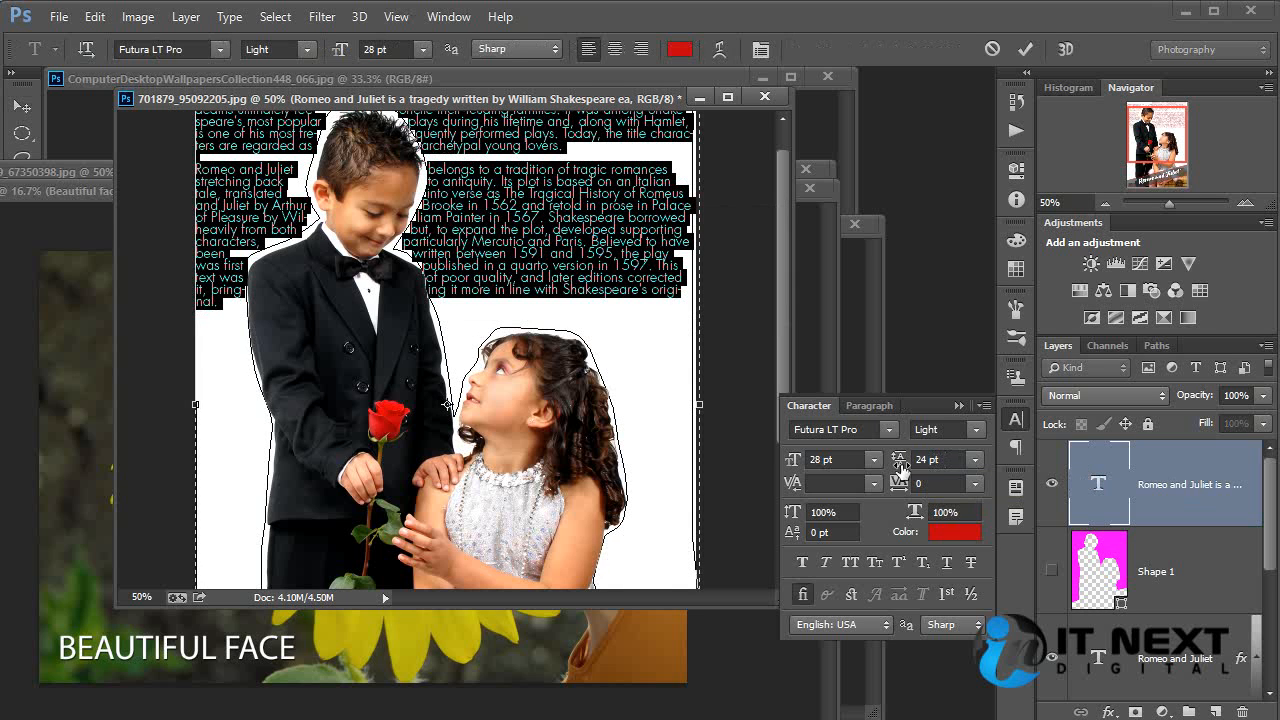
key(alt+Down)
key(alt+Down)
key(alt+Down)
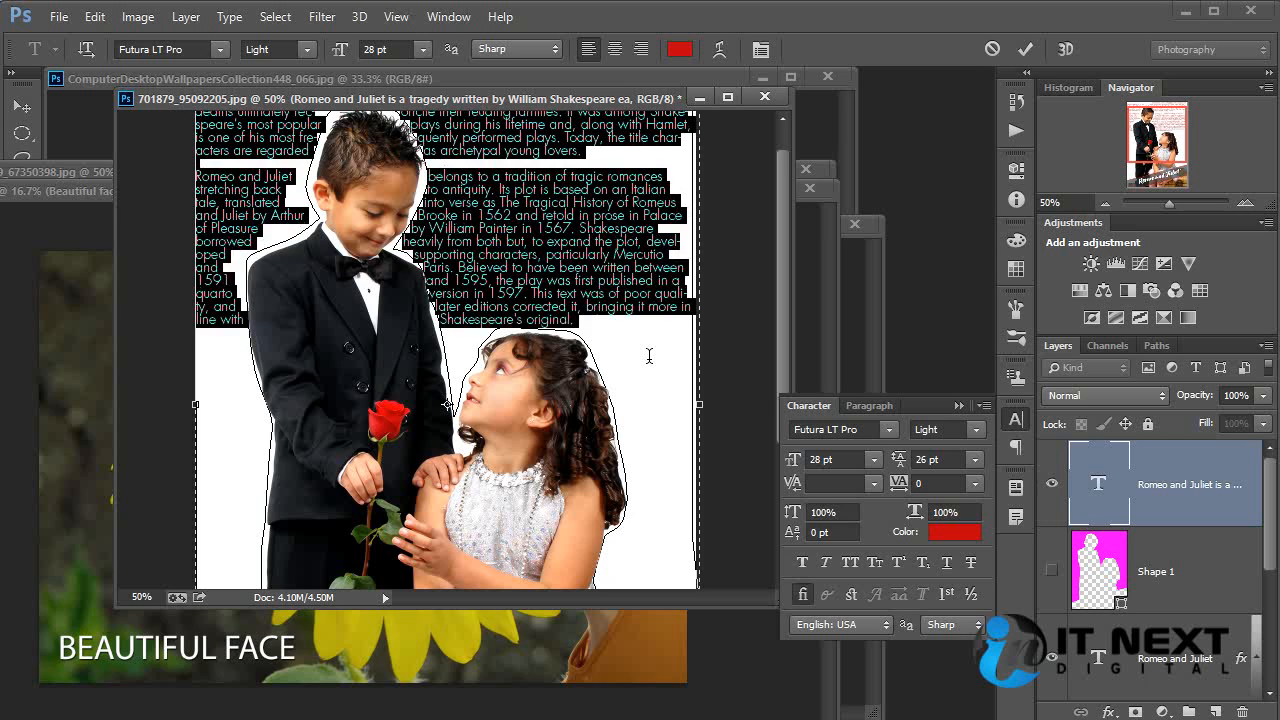
key(alt+Down)
key(alt+Down)
key(alt+Down)
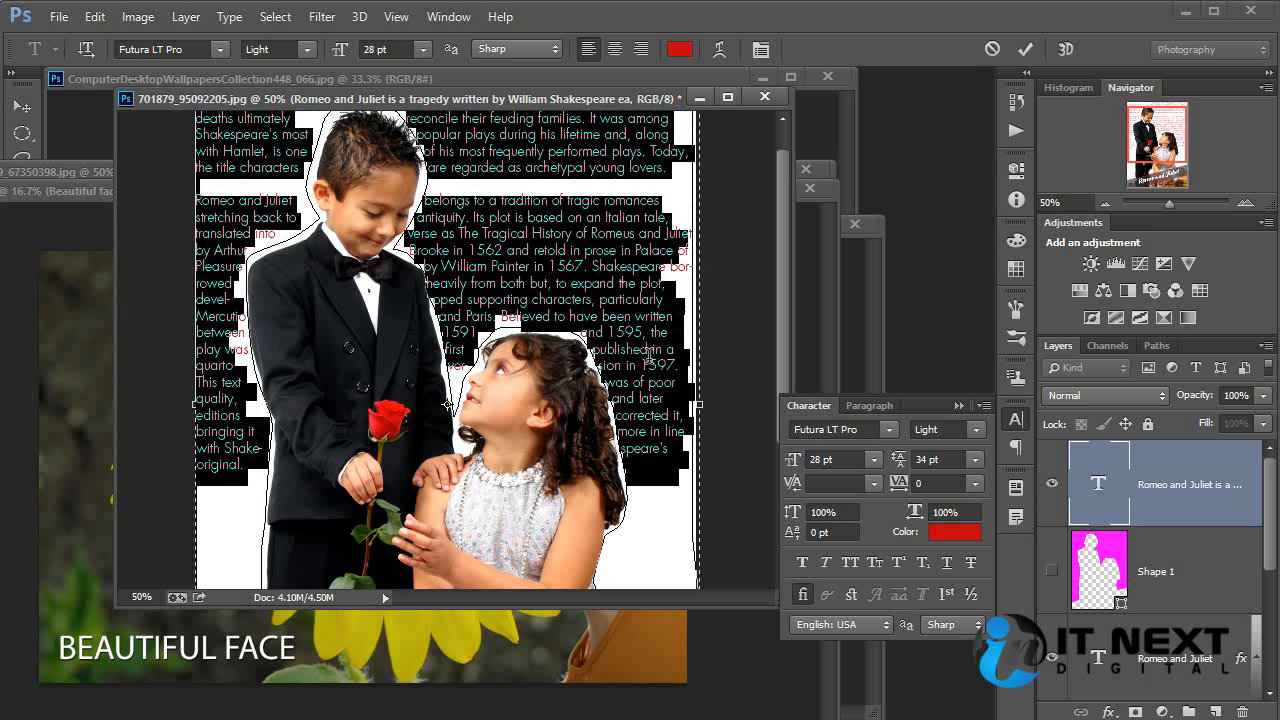
key(alt+Down)
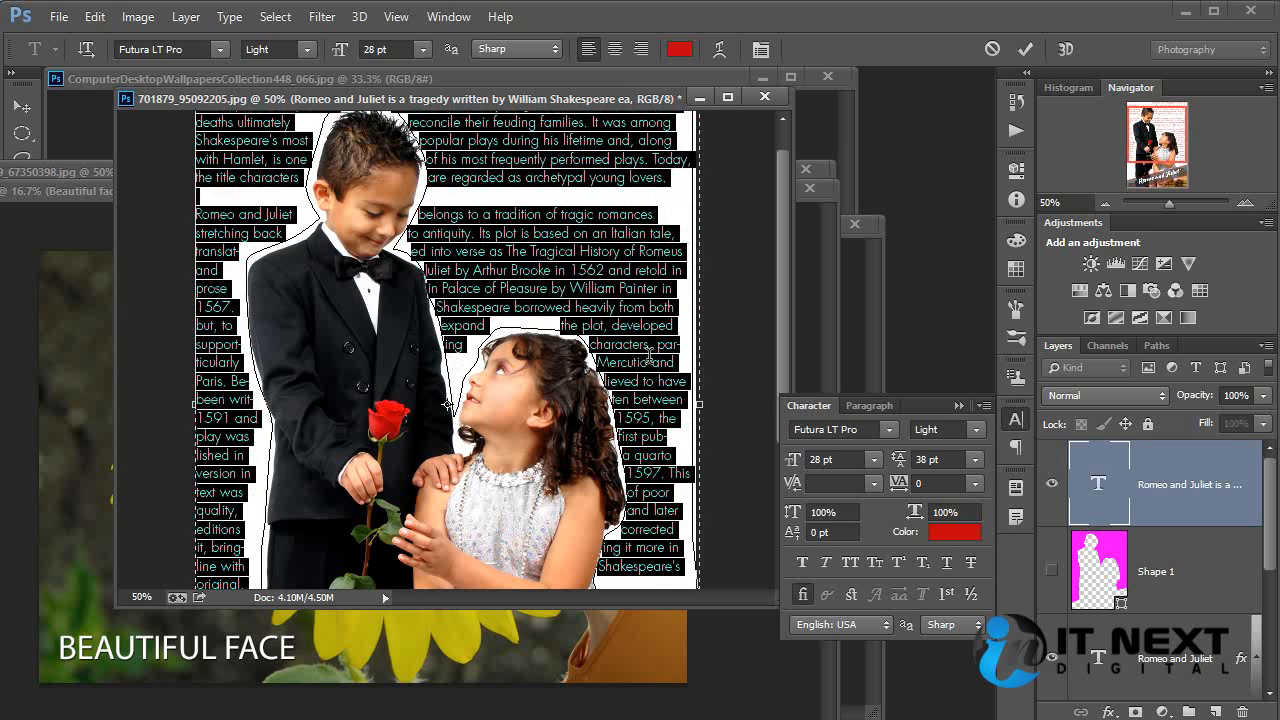
key(alt+Up)
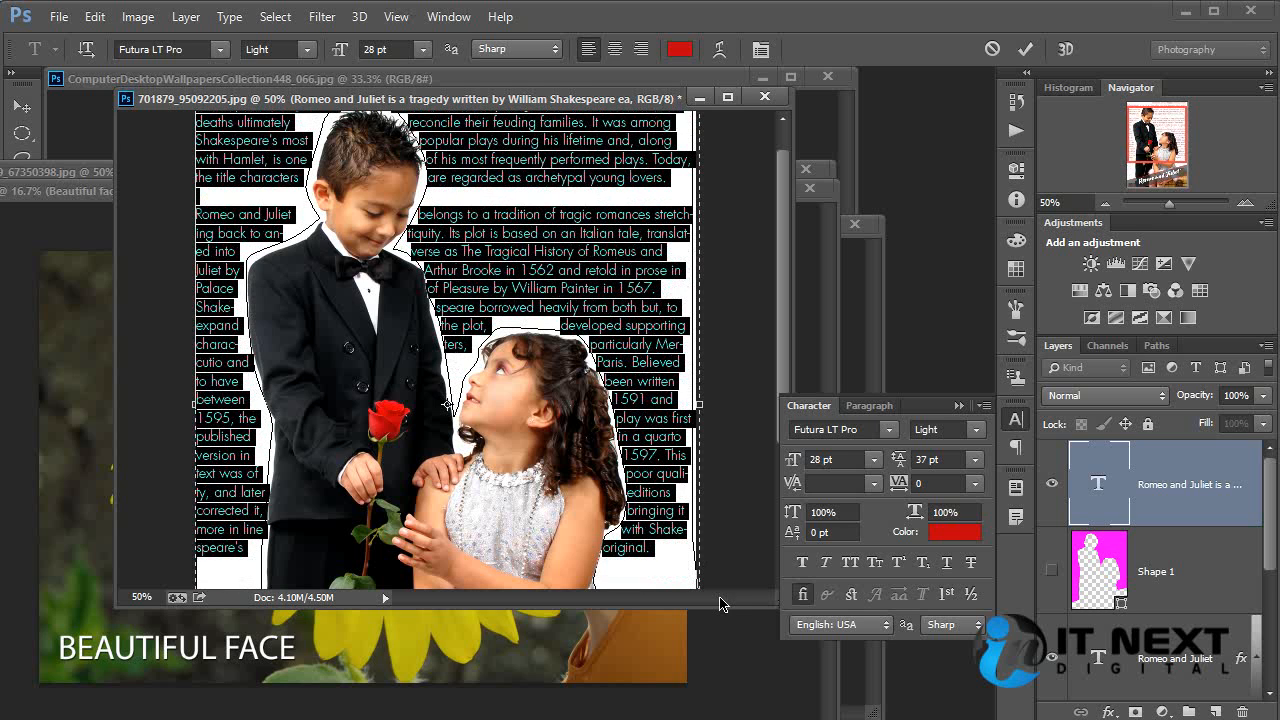
Step: Make the document window taller, fine-tune the description text's leading to 39 pt and commit the edit
drag(714, 617, 714, 696)
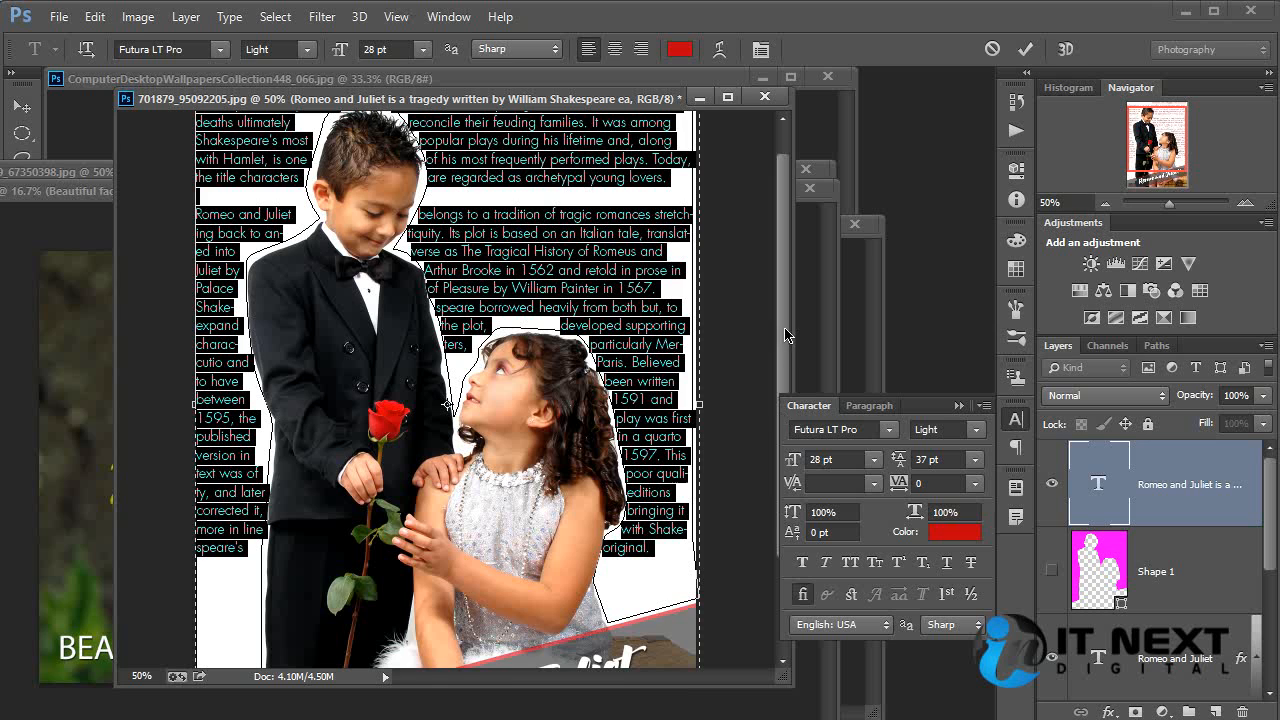
drag(788, 336, 785, 428)
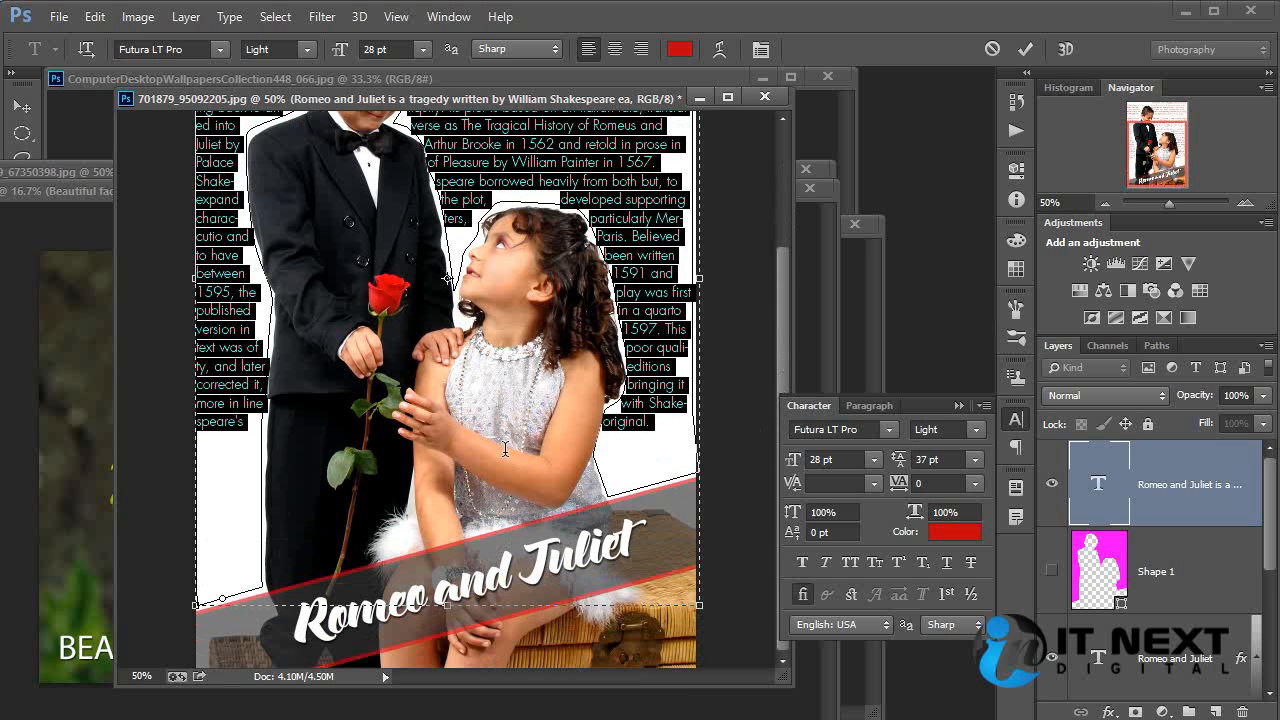
key(alt+Down)
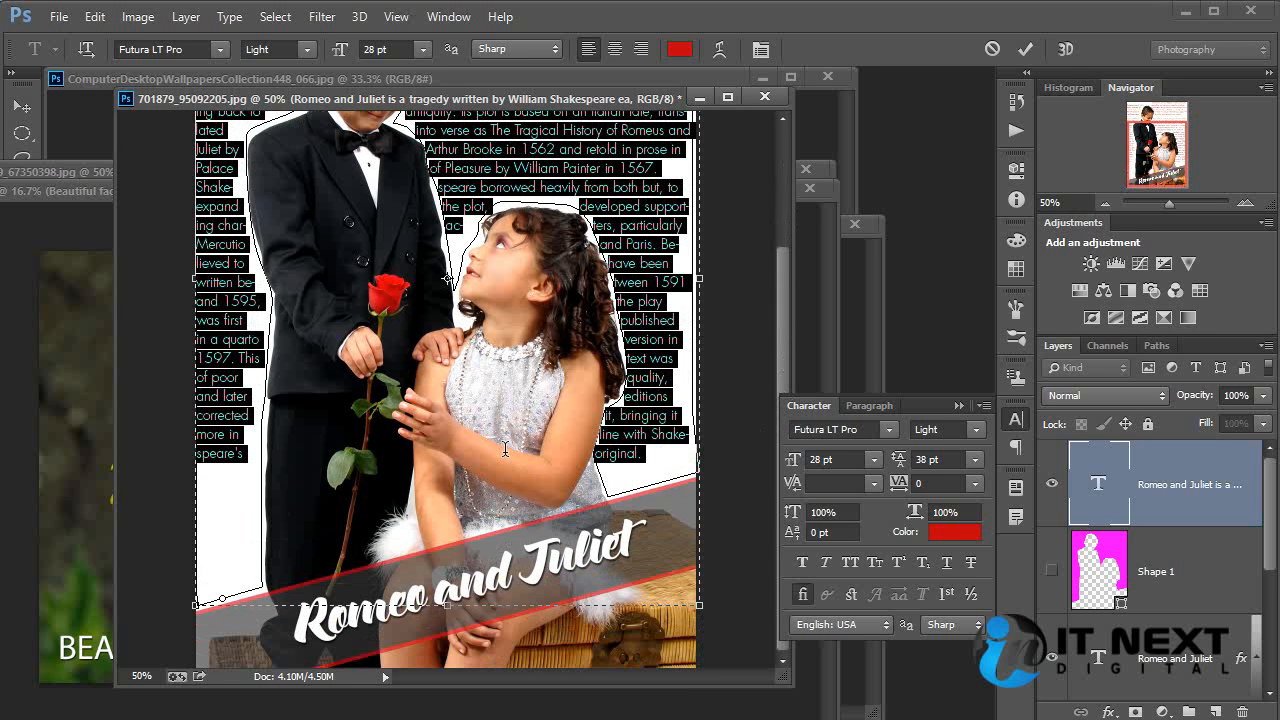
key(alt+Up)
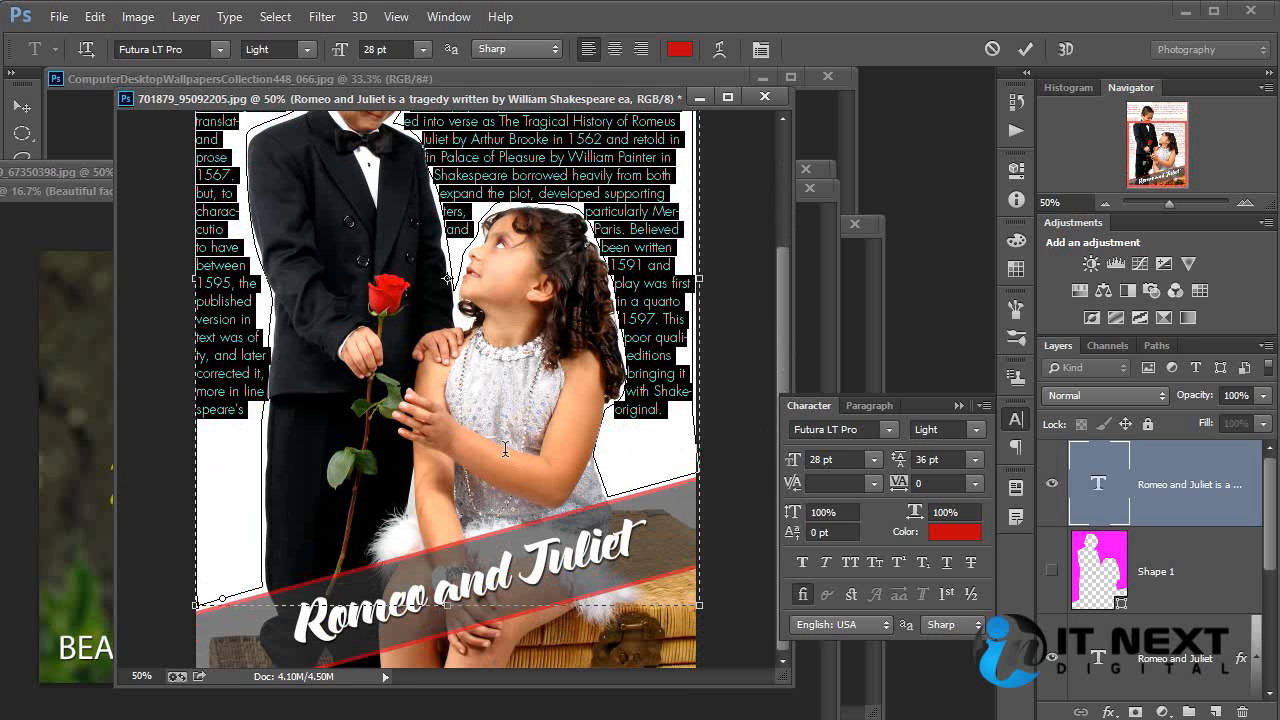
key(alt+Left)
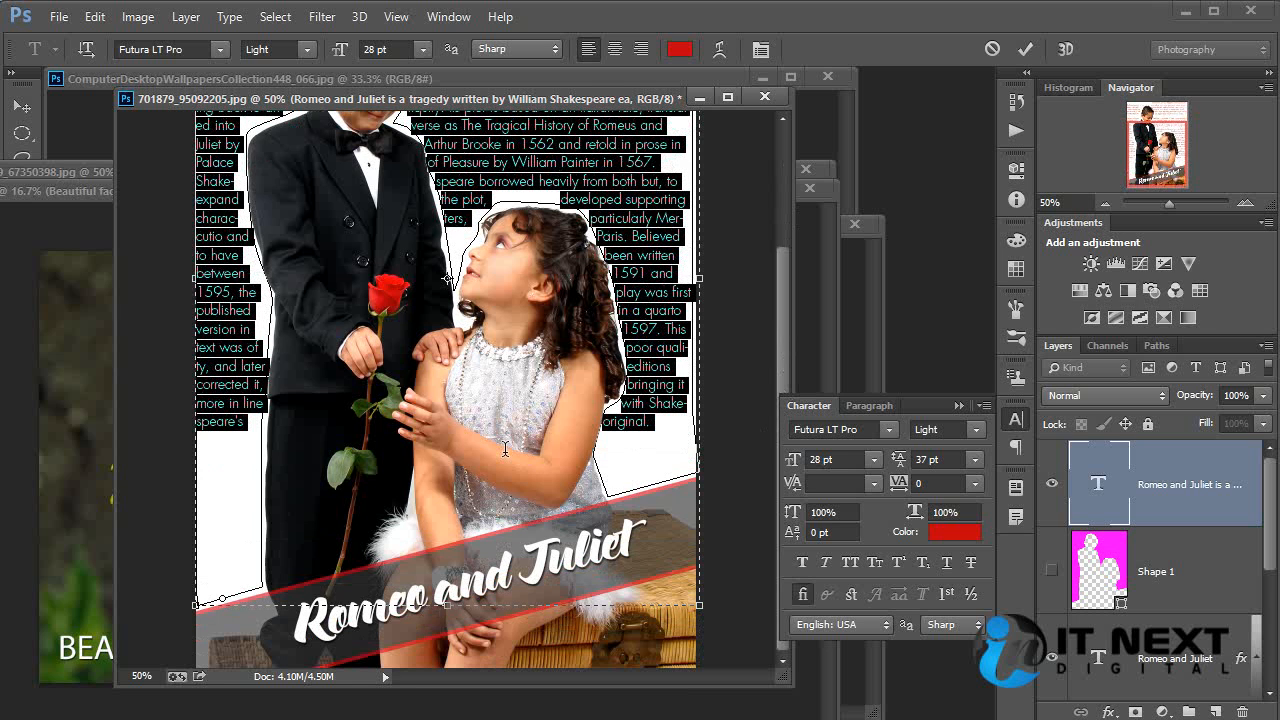
key(alt+Down)
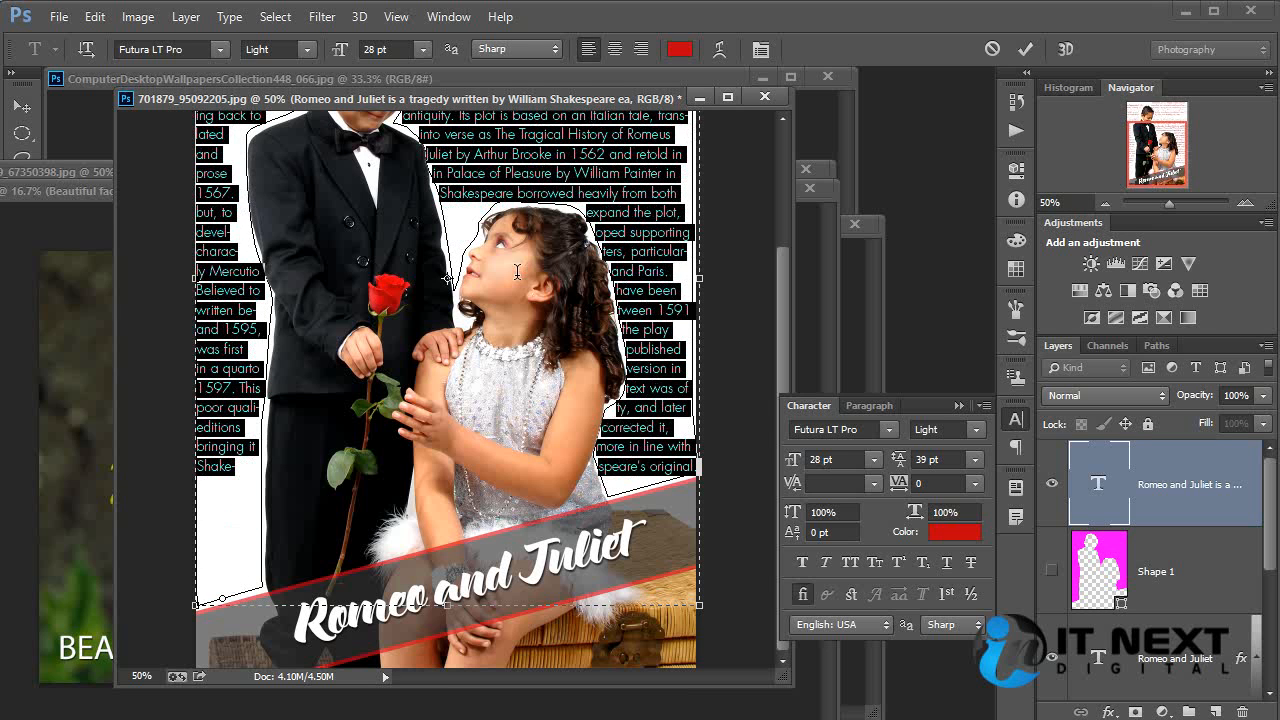
click(22, 107)
drag(566, 207, 568, 418)
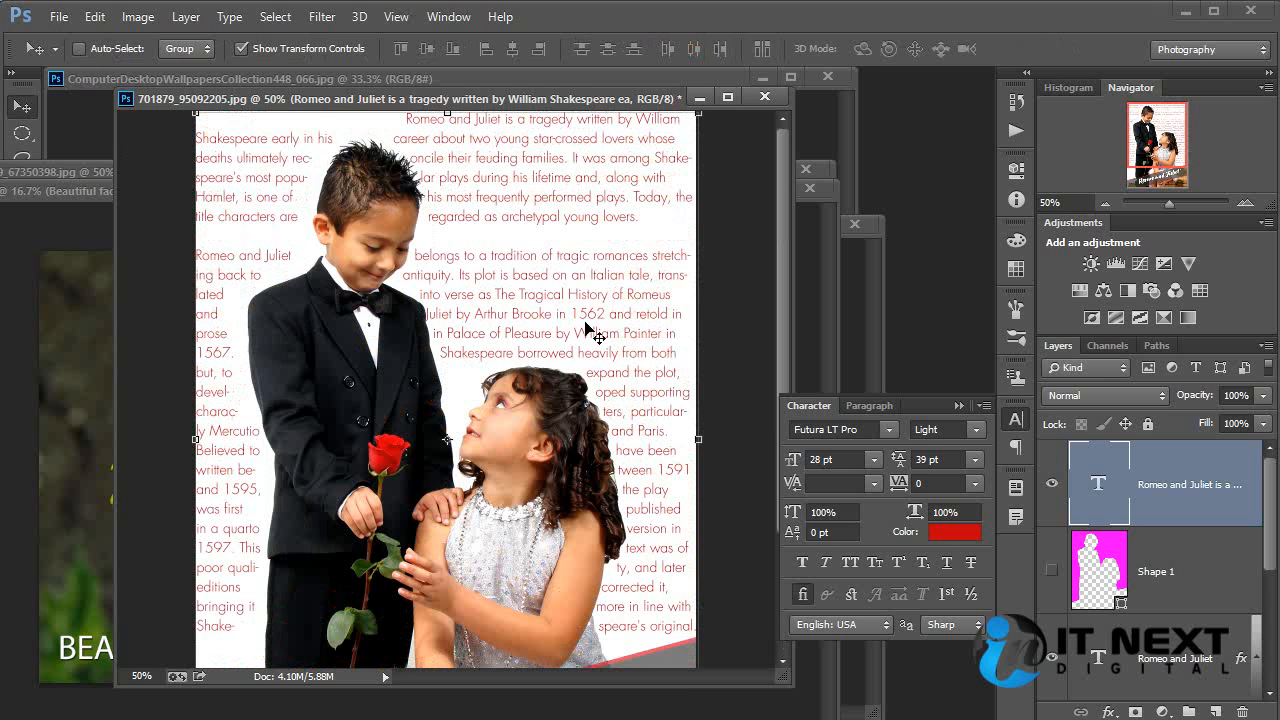
Step: Enlarge the document window, inset the left and right edges of the description text box slightly from the photo's edges, and commit the edit
click(1088, 553)
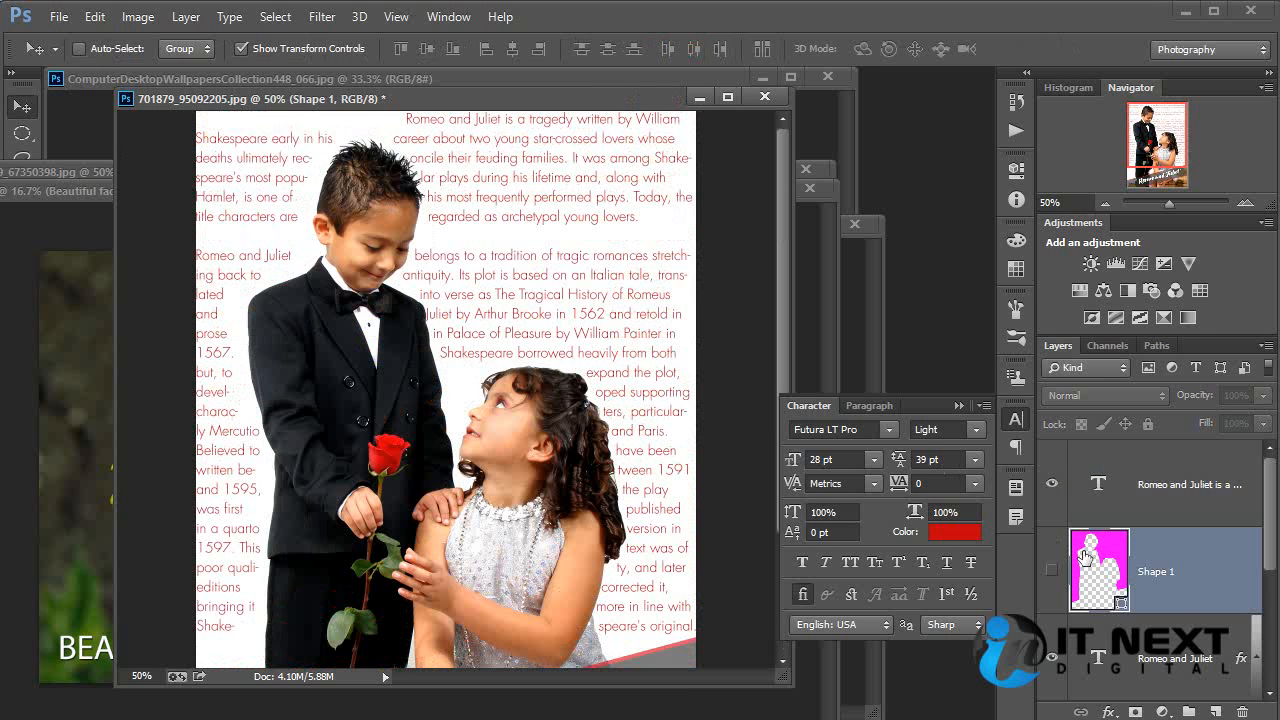
double_click(1098, 483)
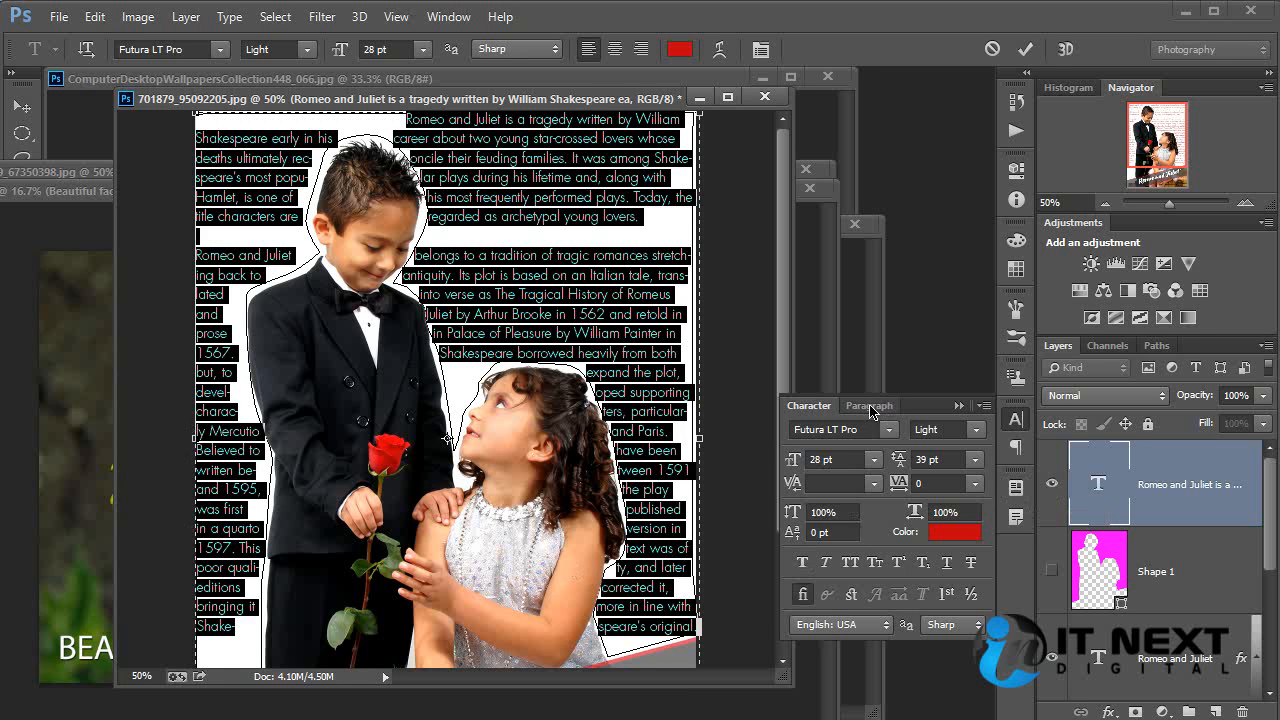
drag(786, 683, 1020, 715)
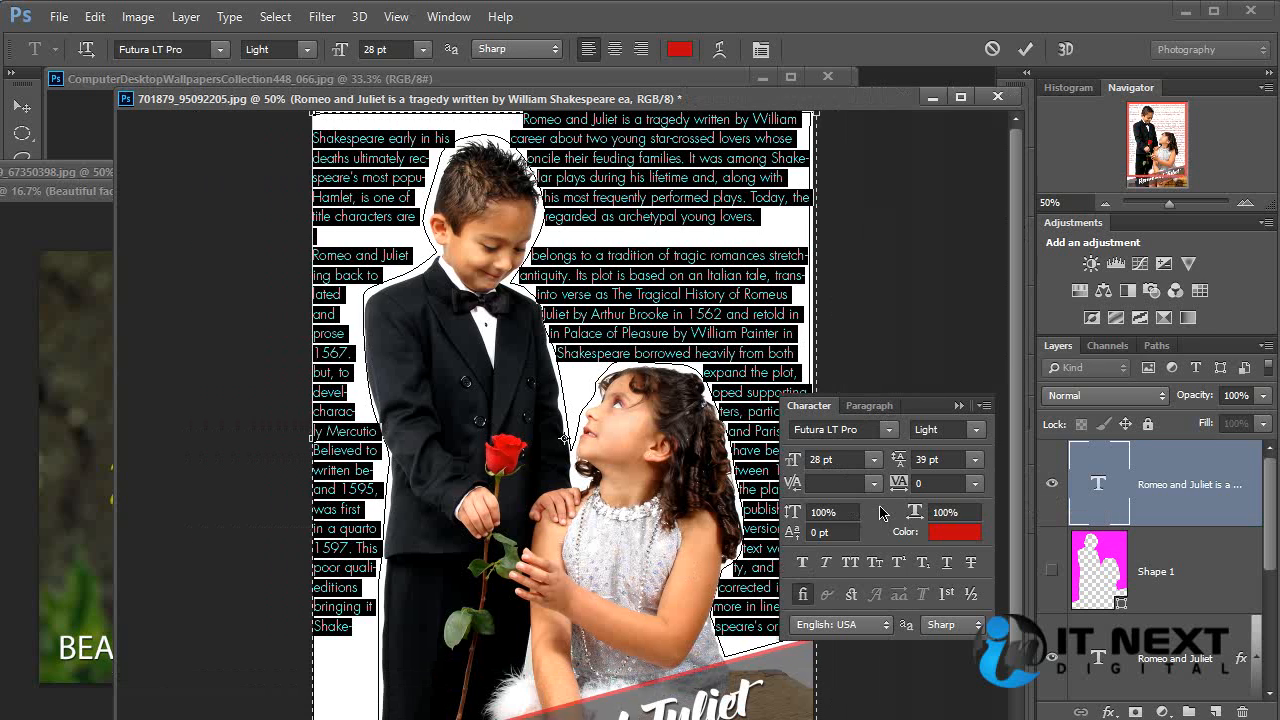
drag(1020, 362, 1012, 540)
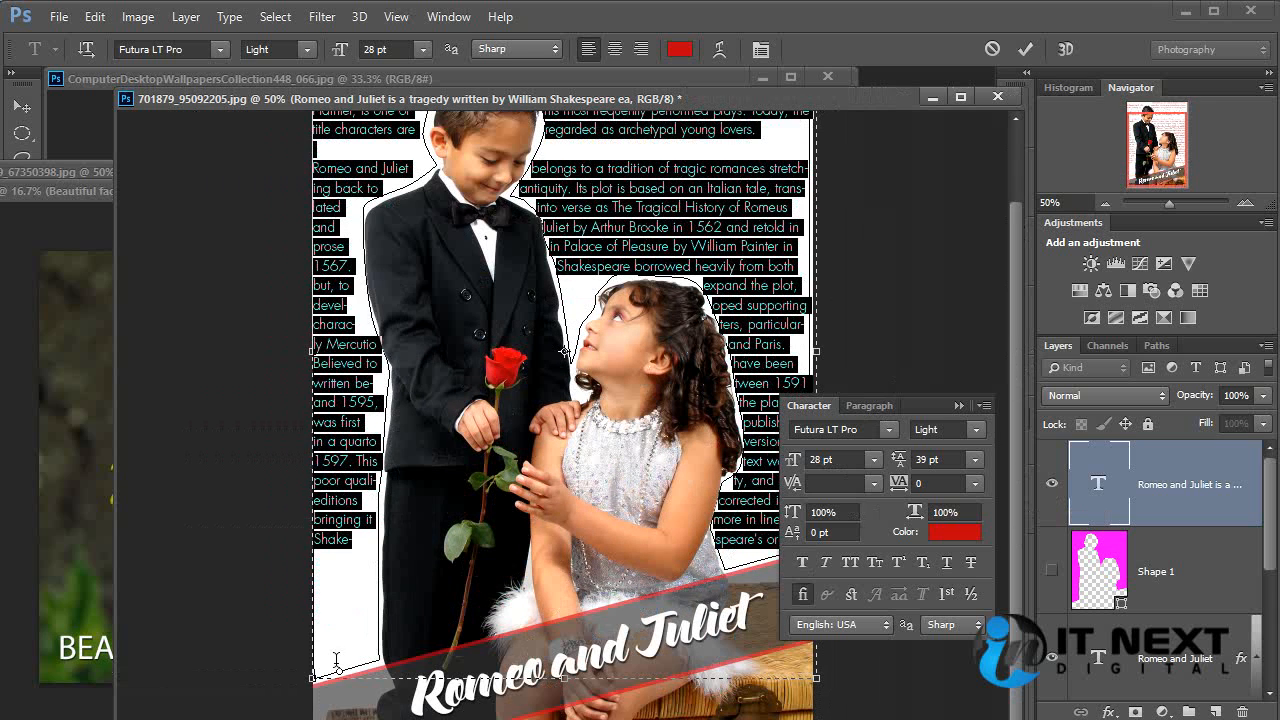
mouse_move(312, 680)
mouse_down()
mouse_move(320, 640)
mouse_move(320, 678)
mouse_up()
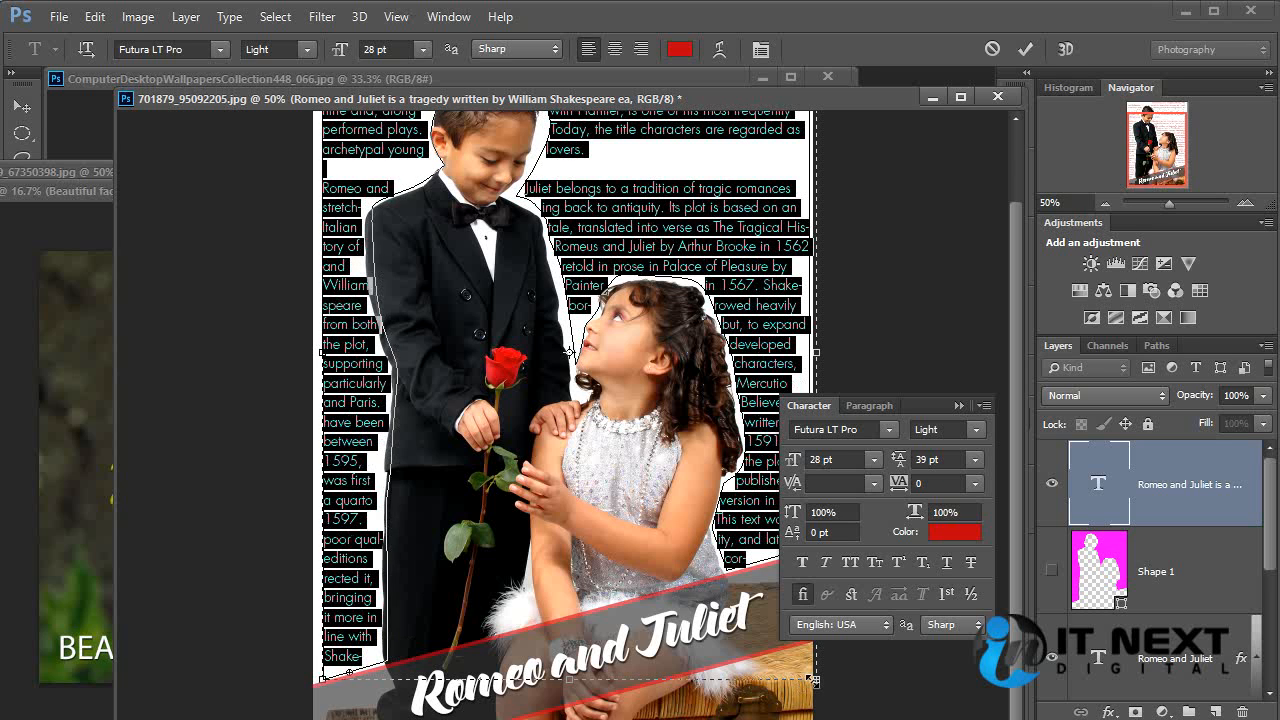
drag(815, 681, 811, 680)
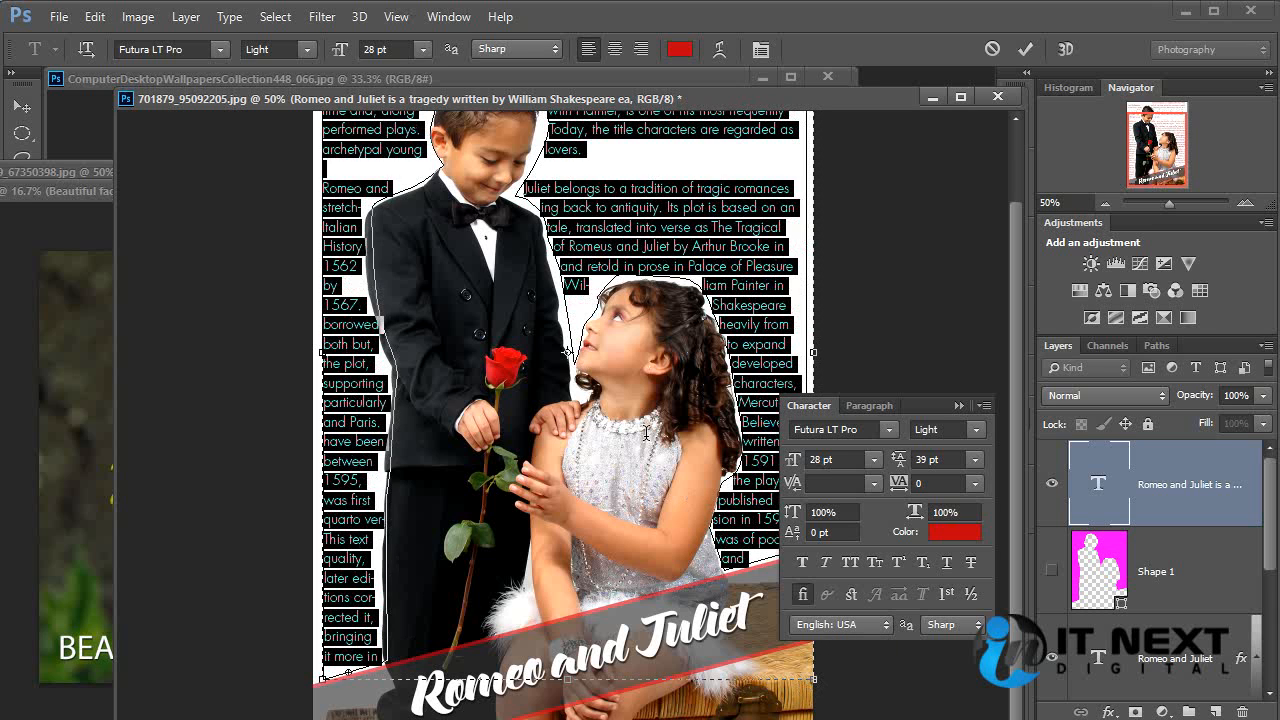
key(ctrl+Return)
key(v)
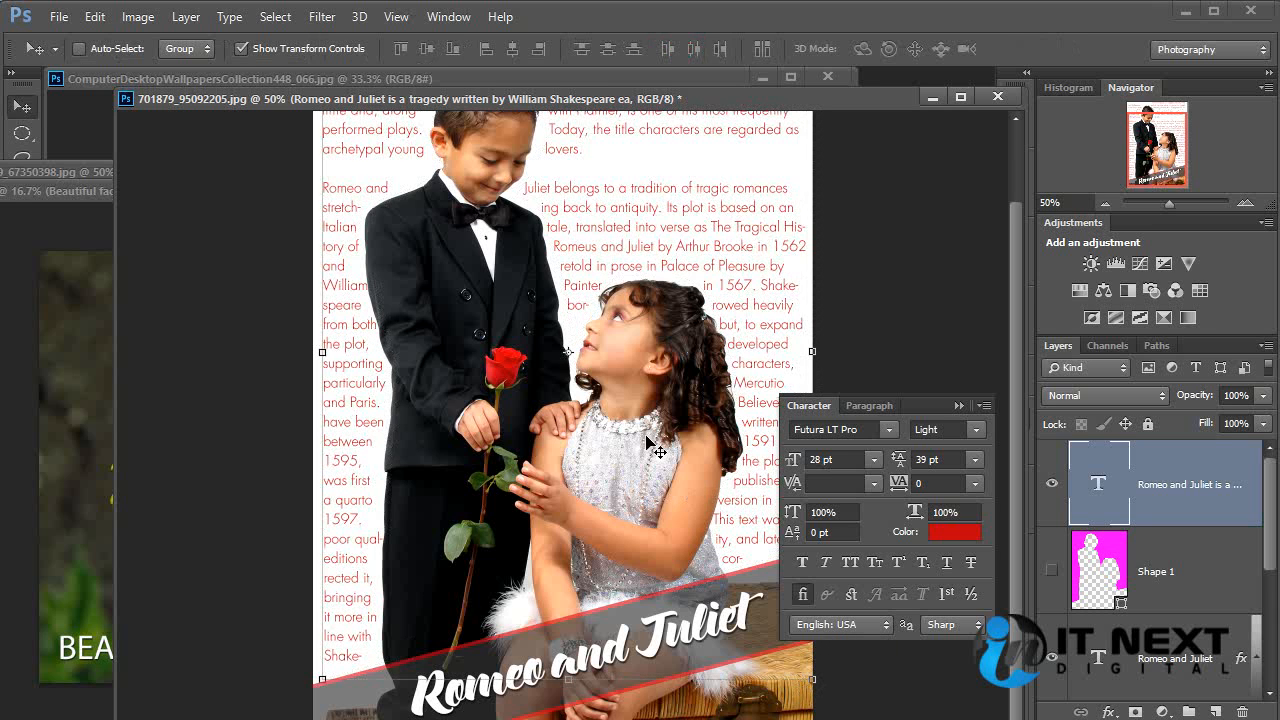
scroll(700, 440, up, 3)
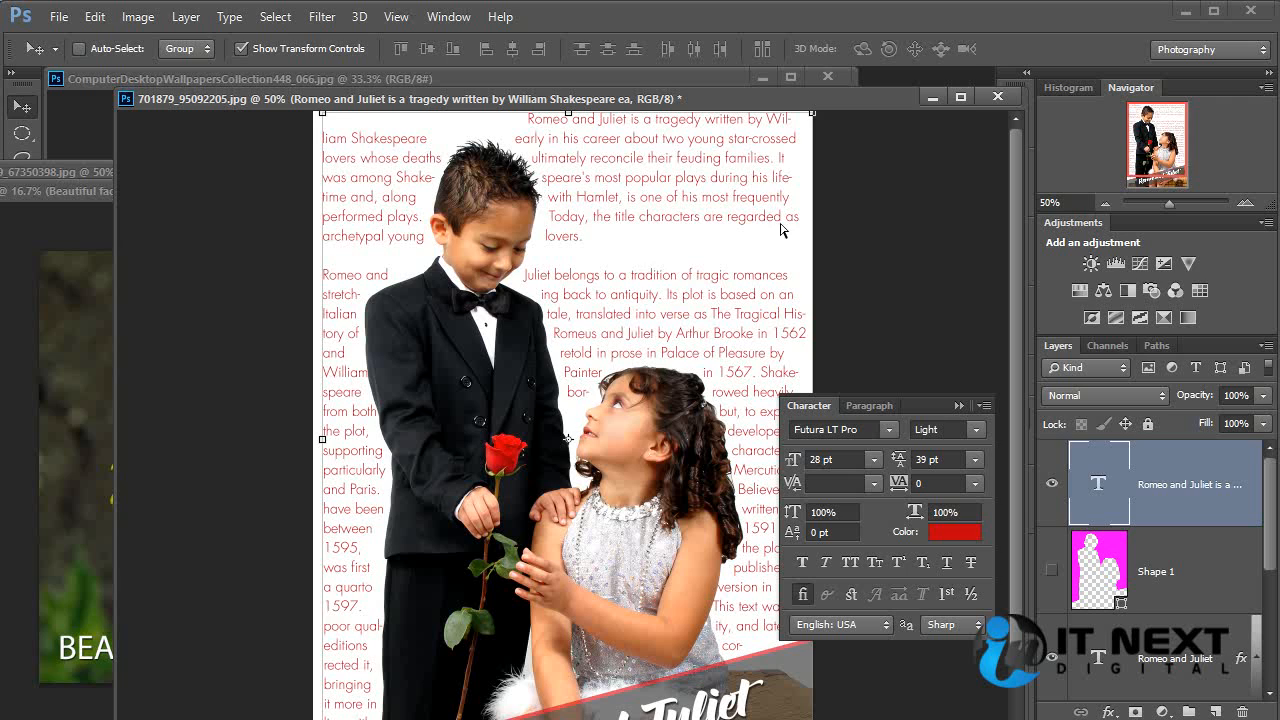
Step: Select all of the description text and try darker text colours down to the near-black 151212
ctrl+click(874, 208)
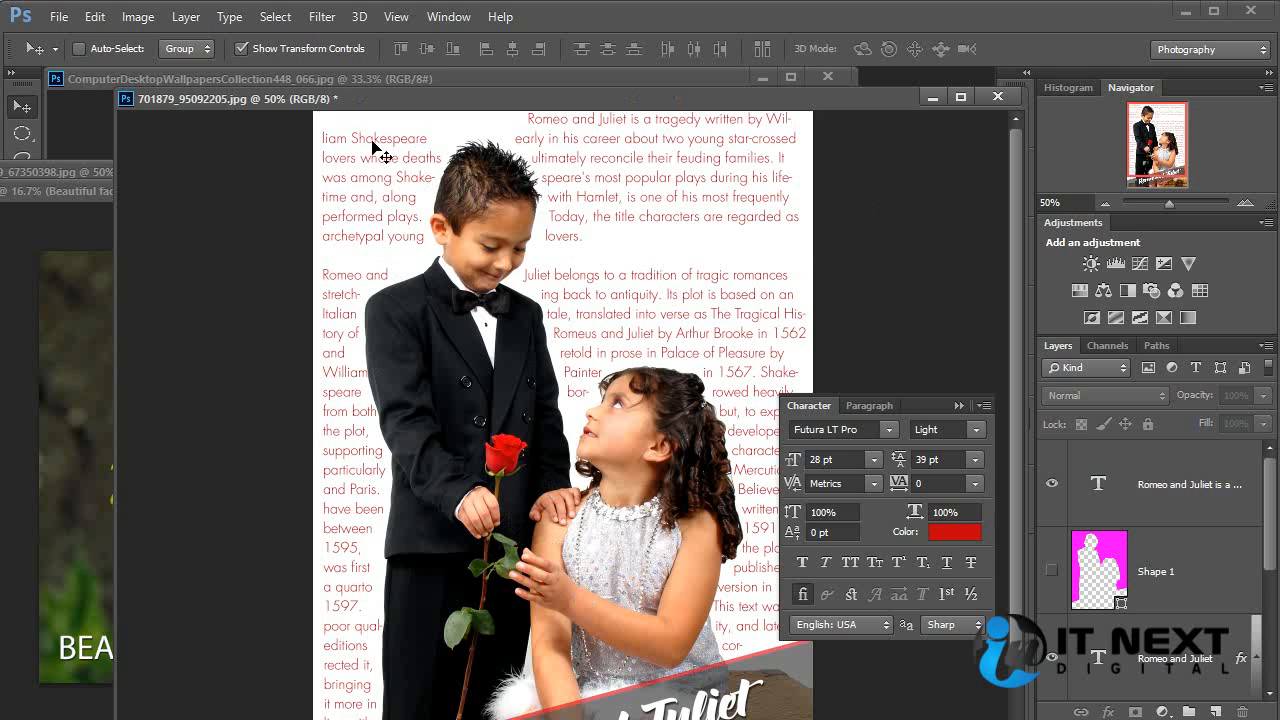
ctrl+click(728, 328)
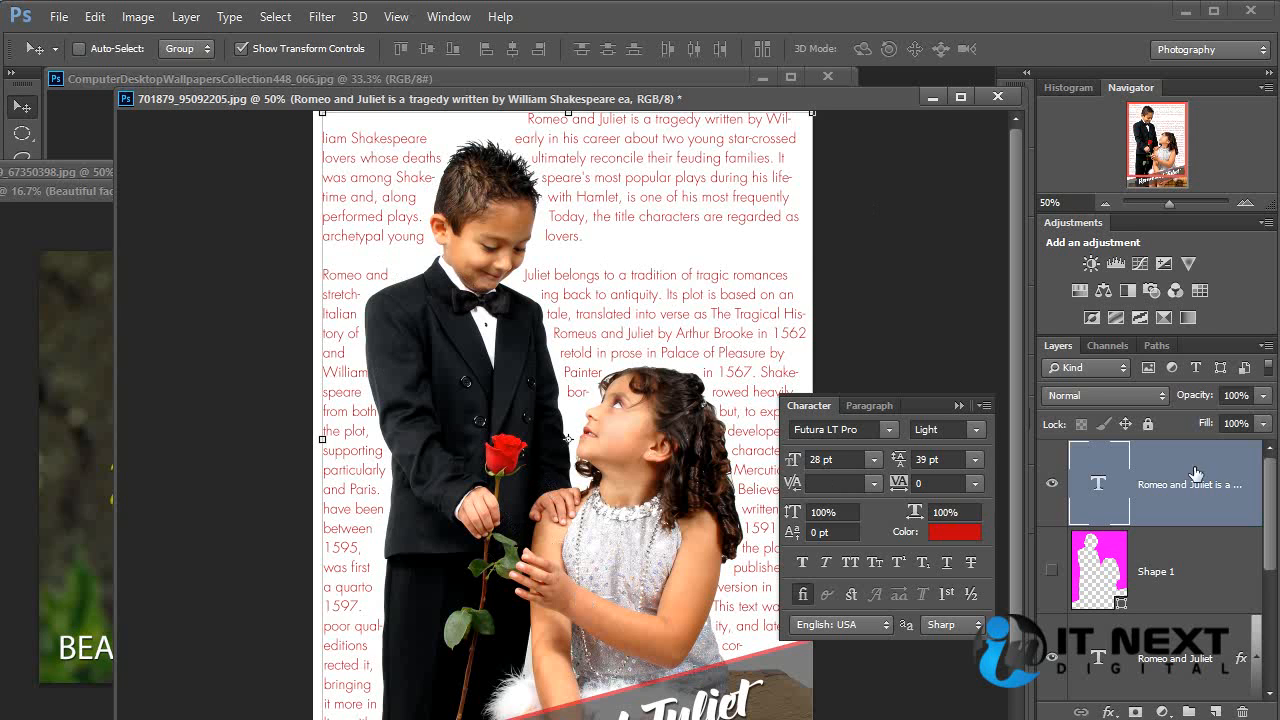
double_click(1100, 490)
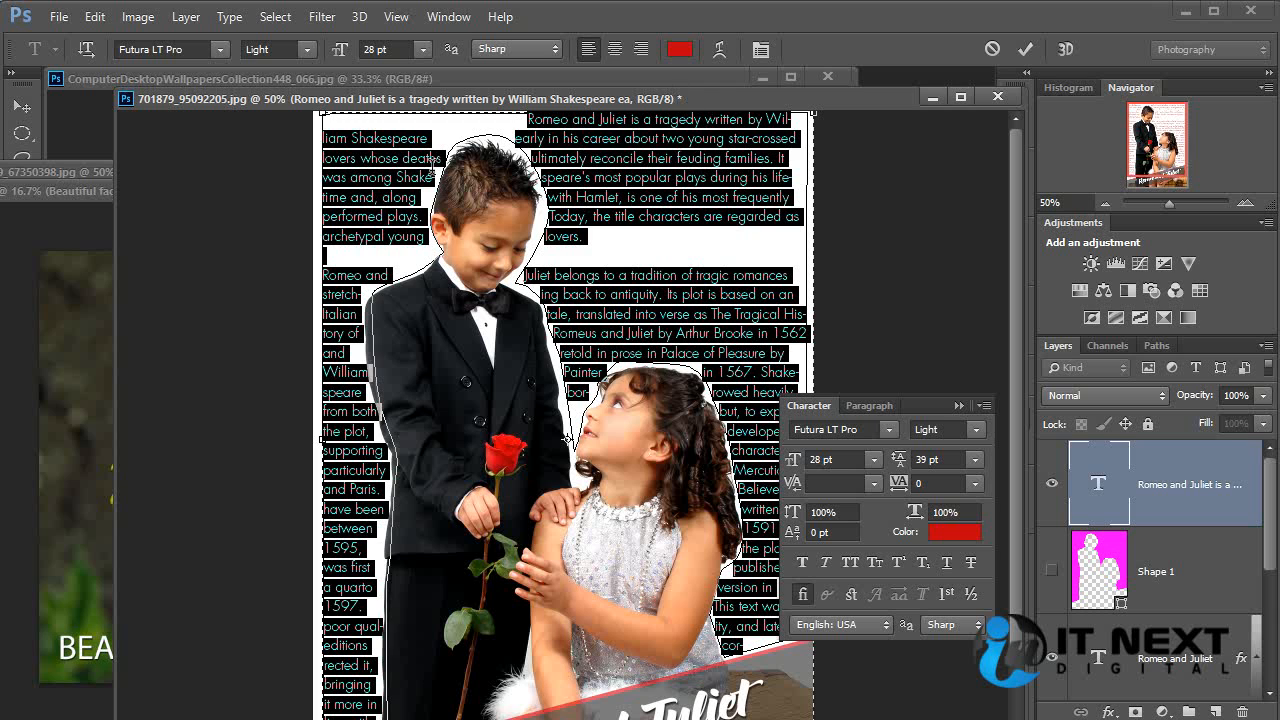
click(680, 49)
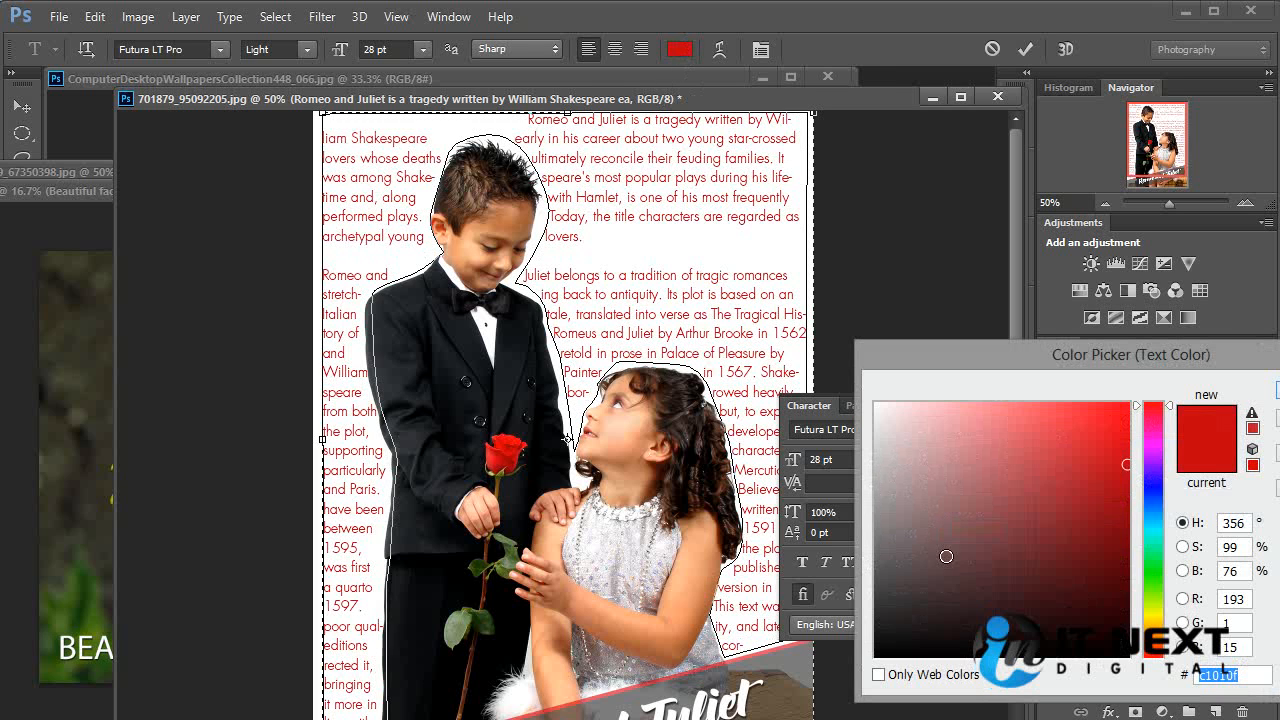
drag(1129, 470, 957, 589)
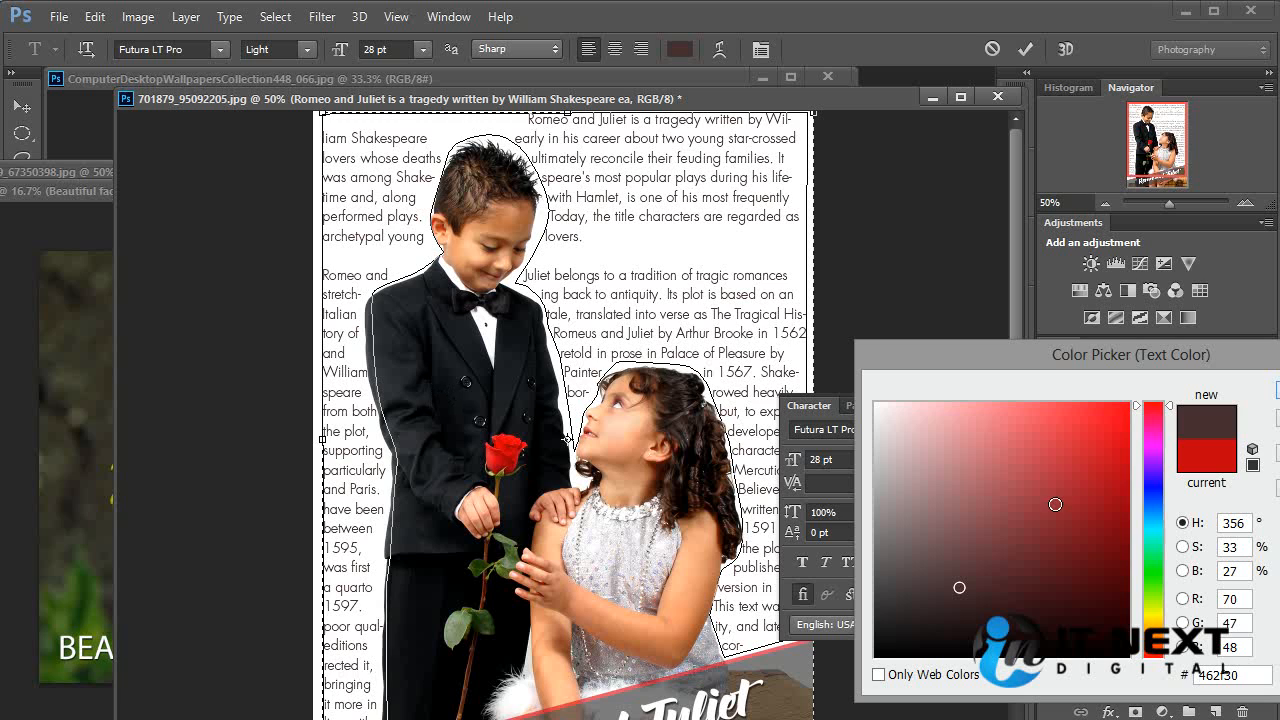
drag(961, 584, 946, 614)
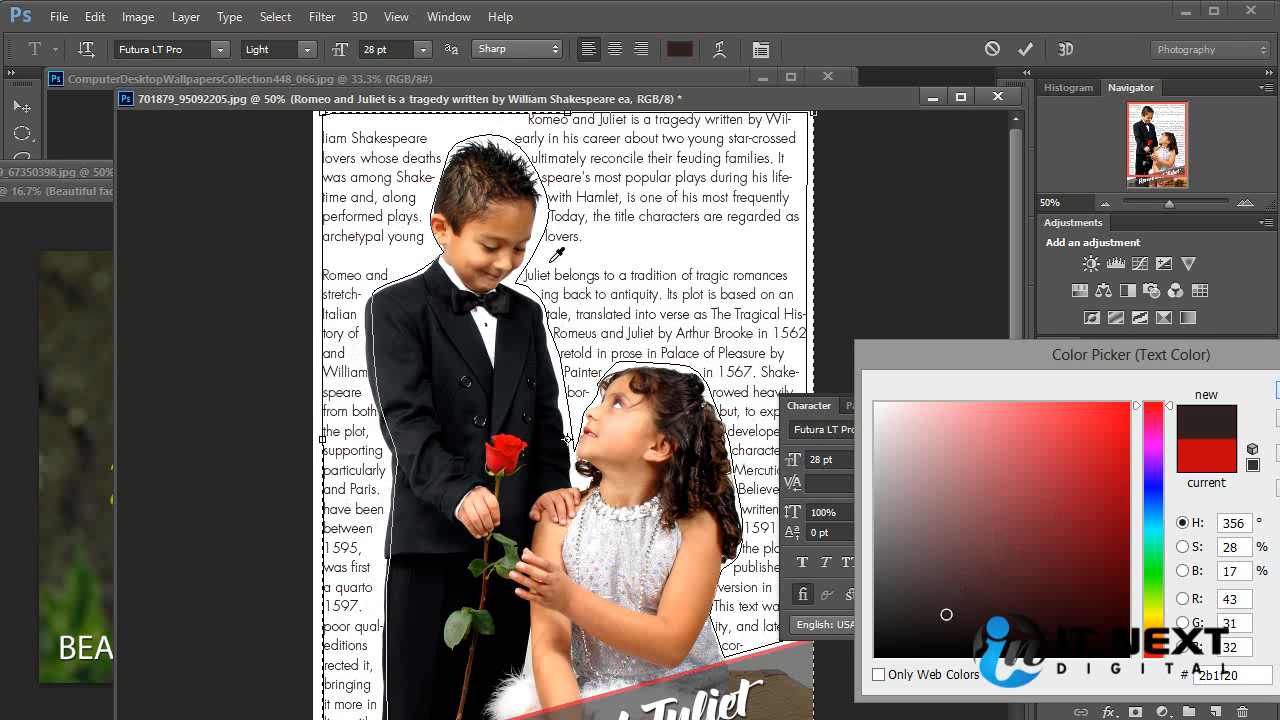
drag(948, 614, 907, 636)
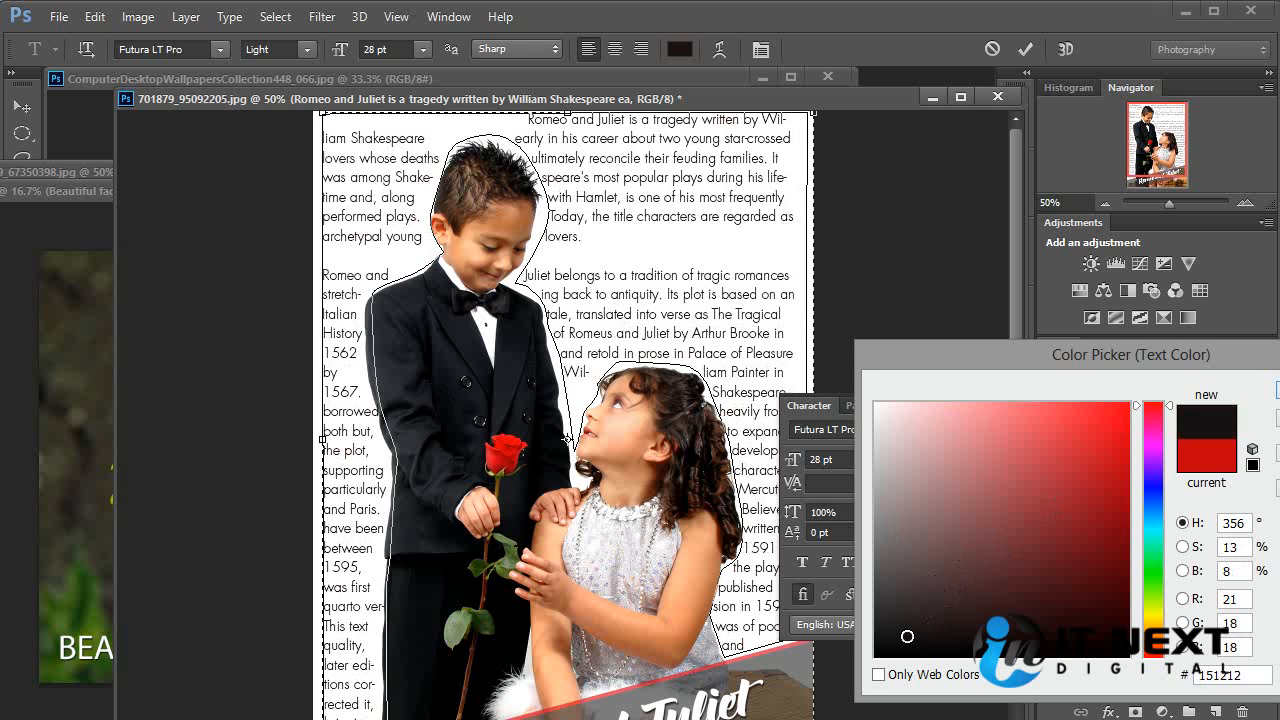
Step: Try the dark red 4e141b as the description text's colour, commit it, and undo the colour change
click(702, 667)
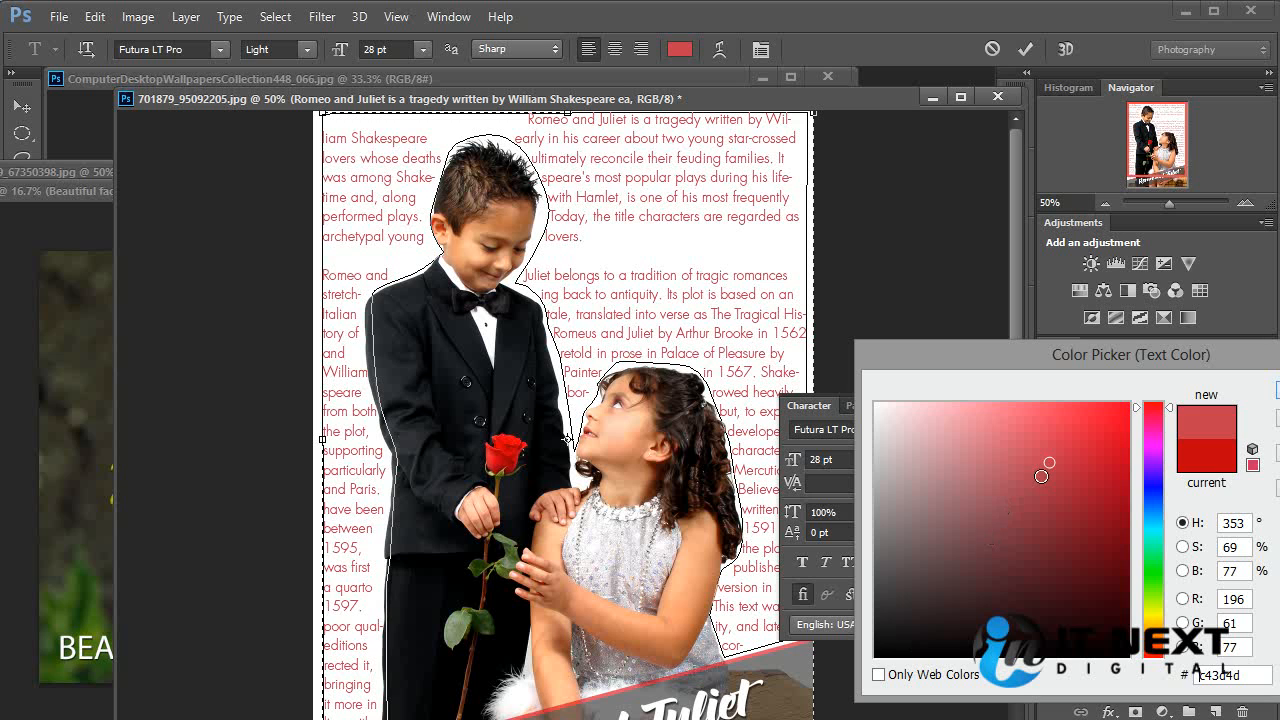
drag(1041, 476, 1064, 580)
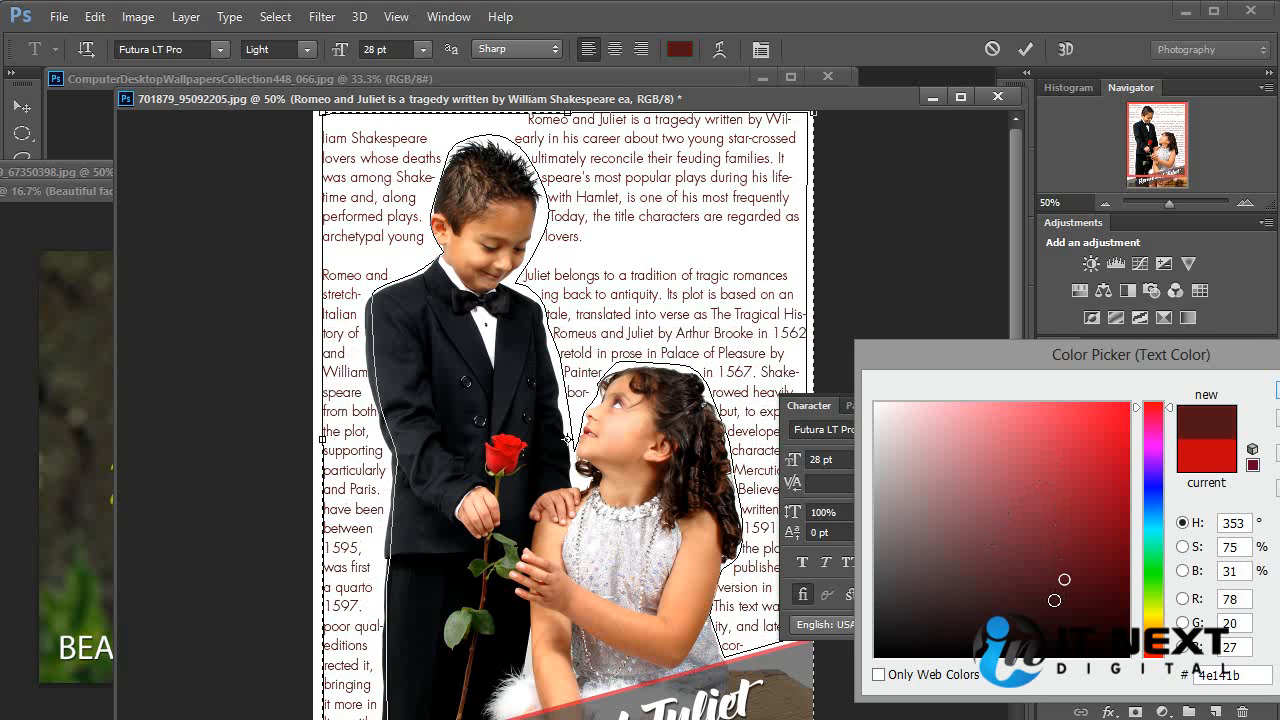
key(Return)
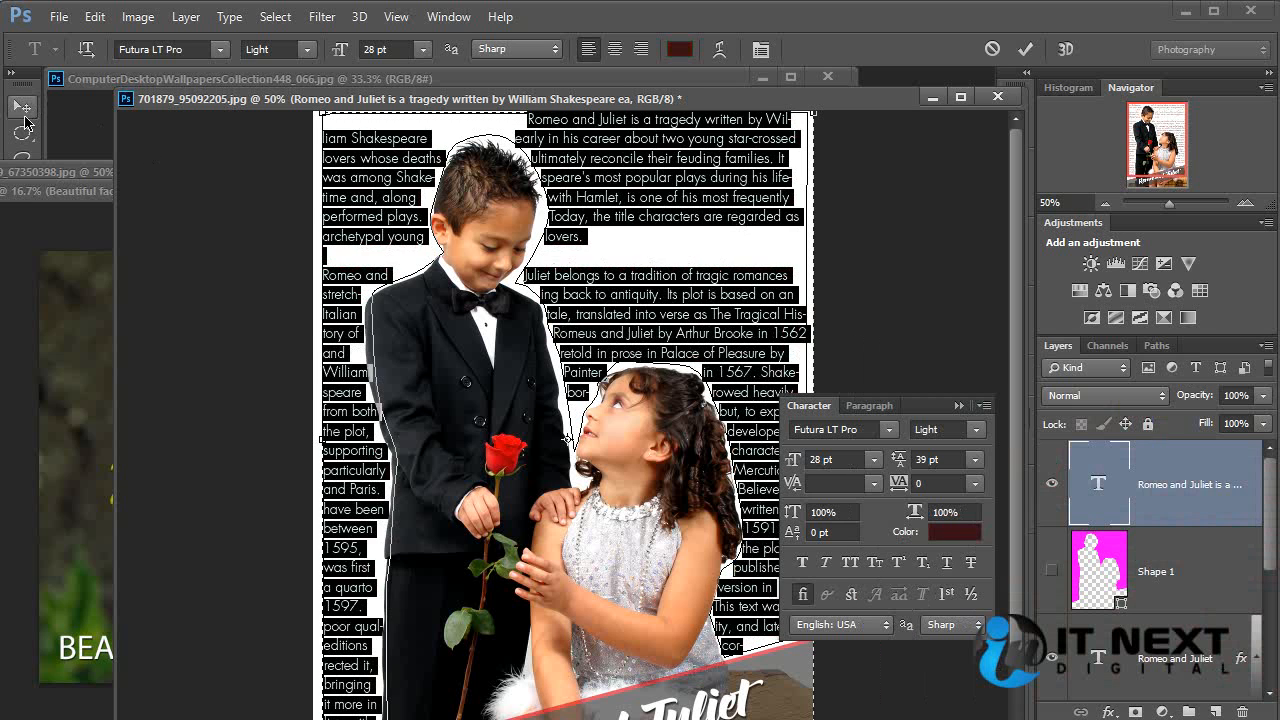
click(24, 120)
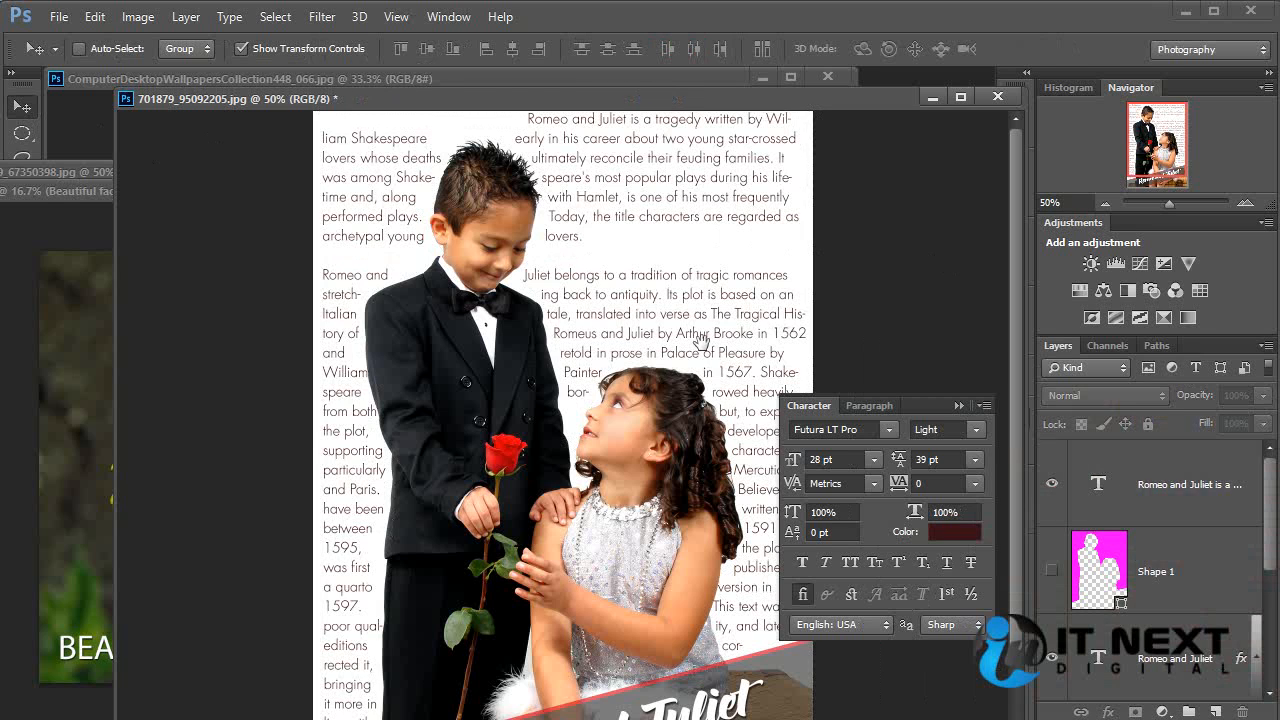
key(ctrl+alt+z)
key(ctrl+alt+z)
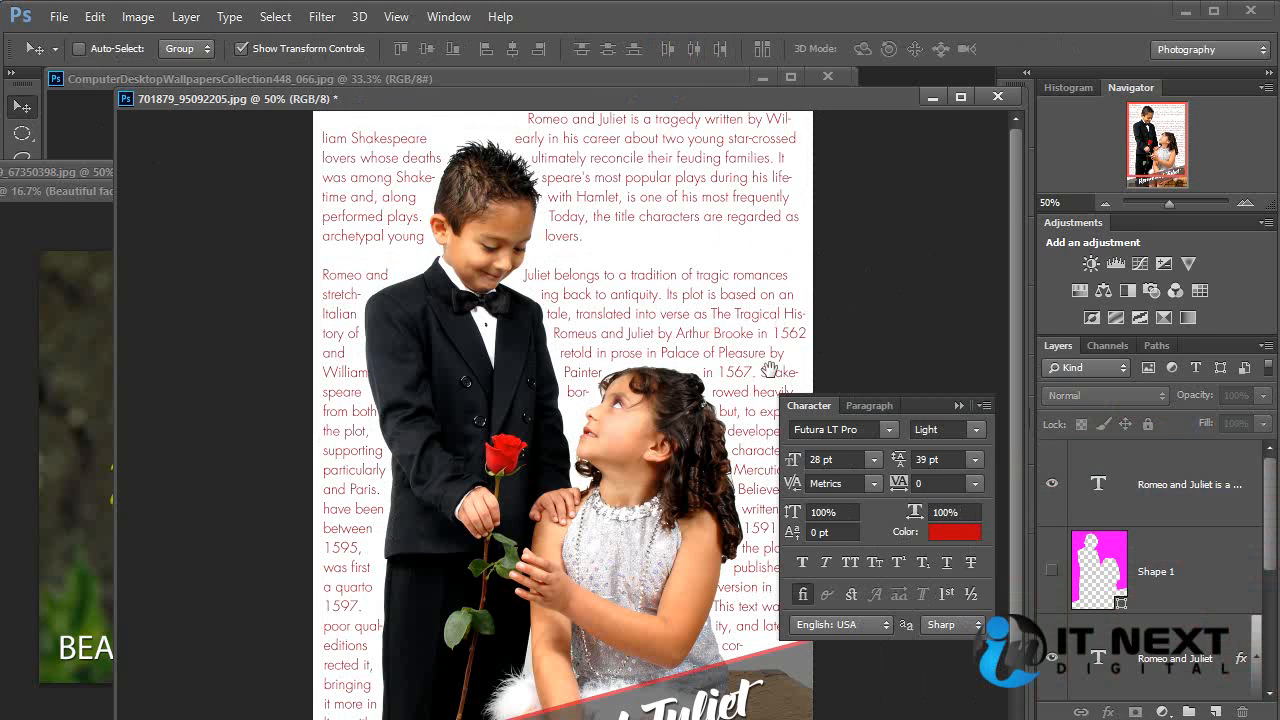
Step: Review the text flow around the children, put away the character settings and reposition the document window
drag(769, 369, 632, 274)
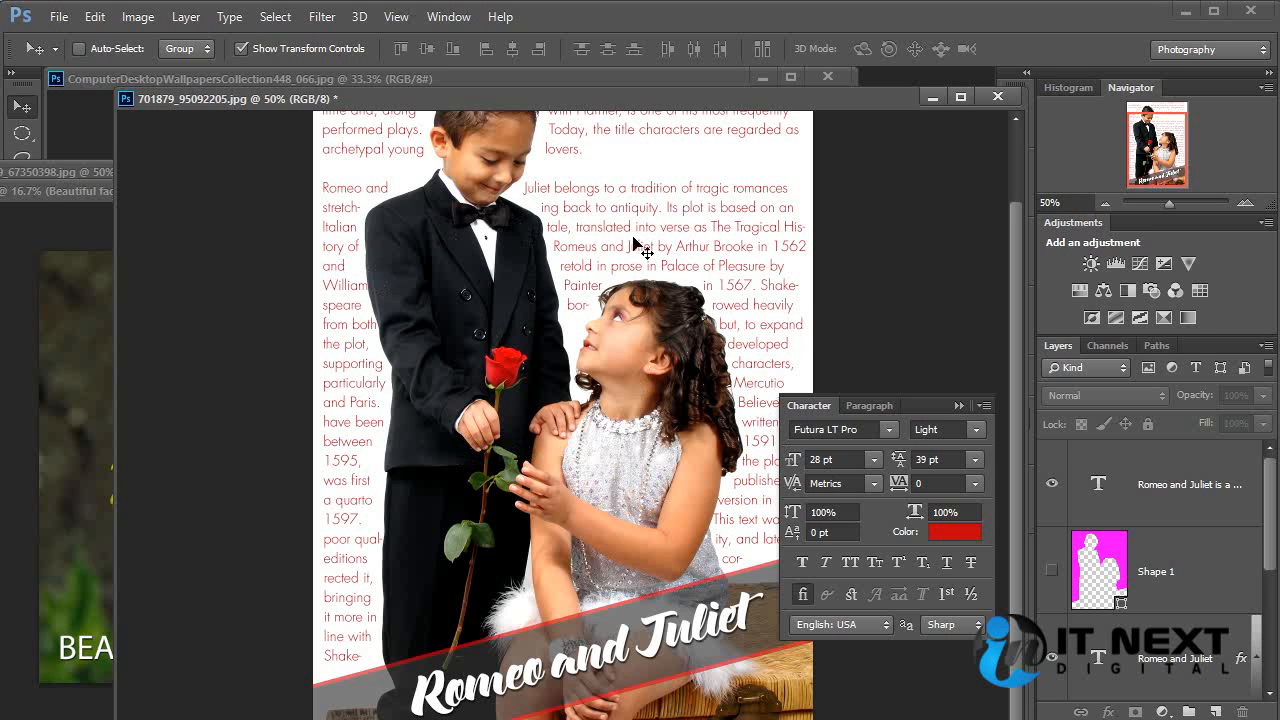
scroll(665, 450, up, 2)
scroll(675, 430, down, 2)
scroll(678, 457, up, 2)
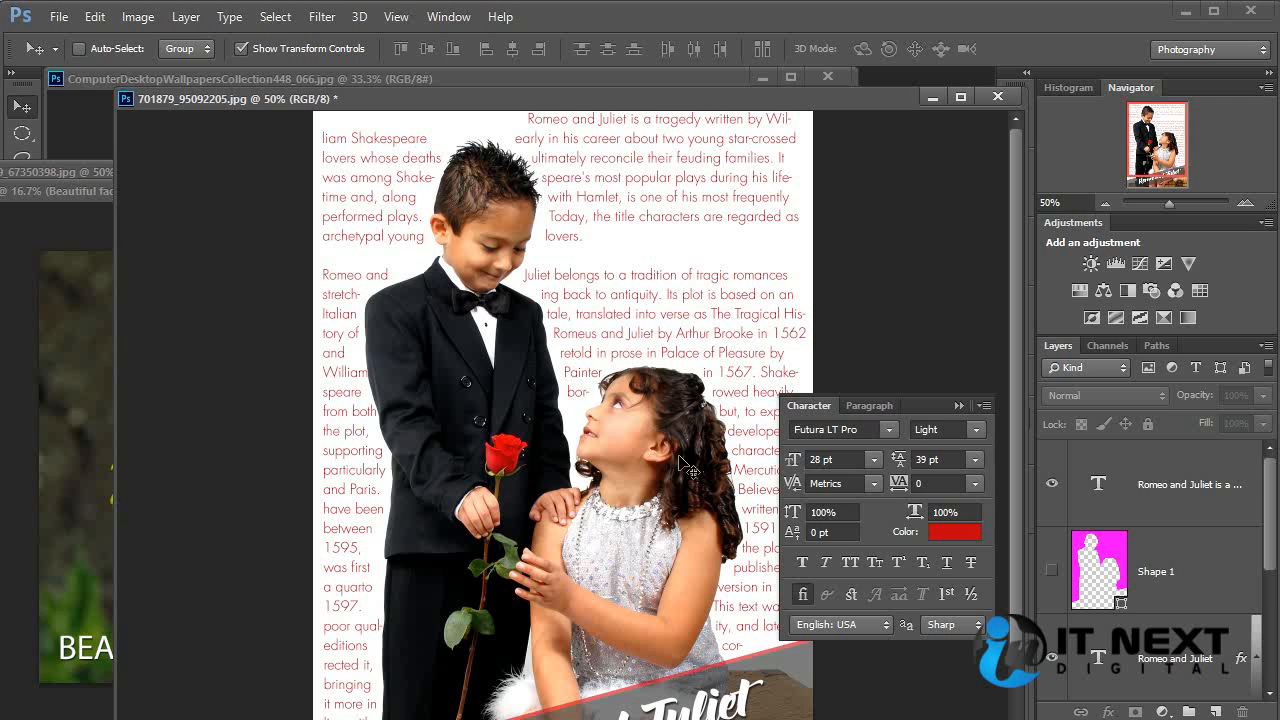
click(799, 404)
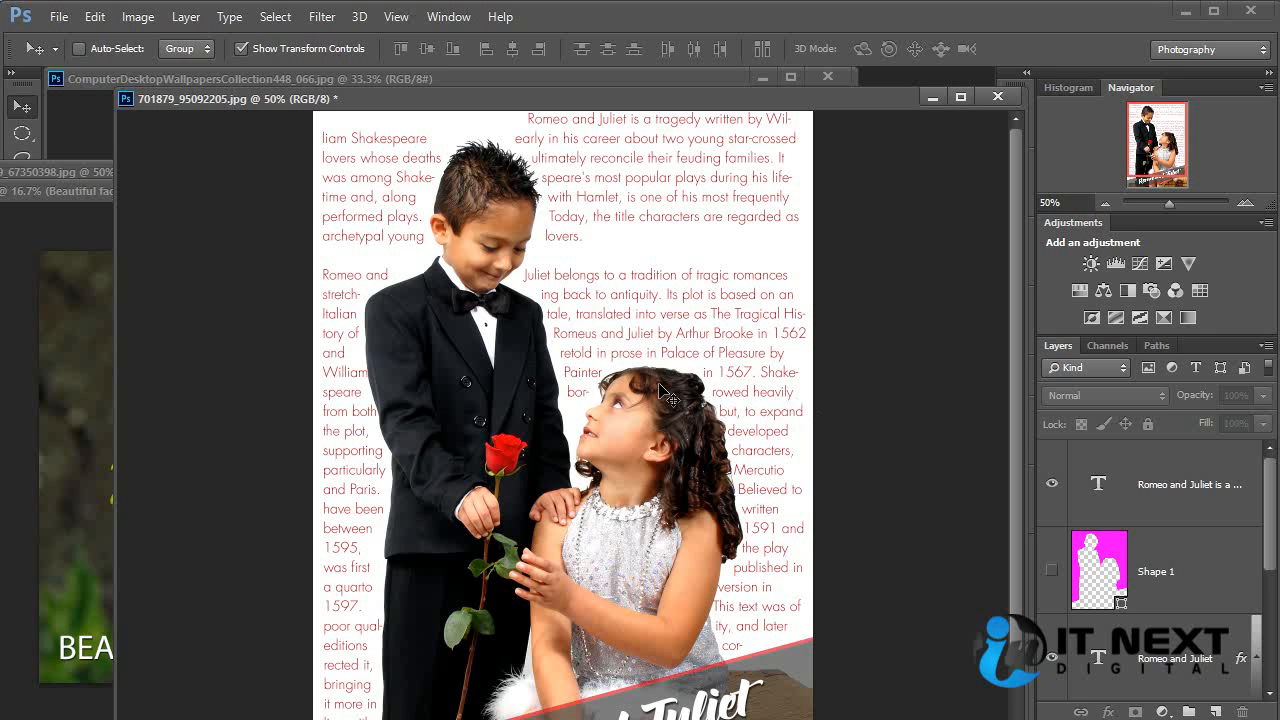
drag(773, 104, 695, 129)
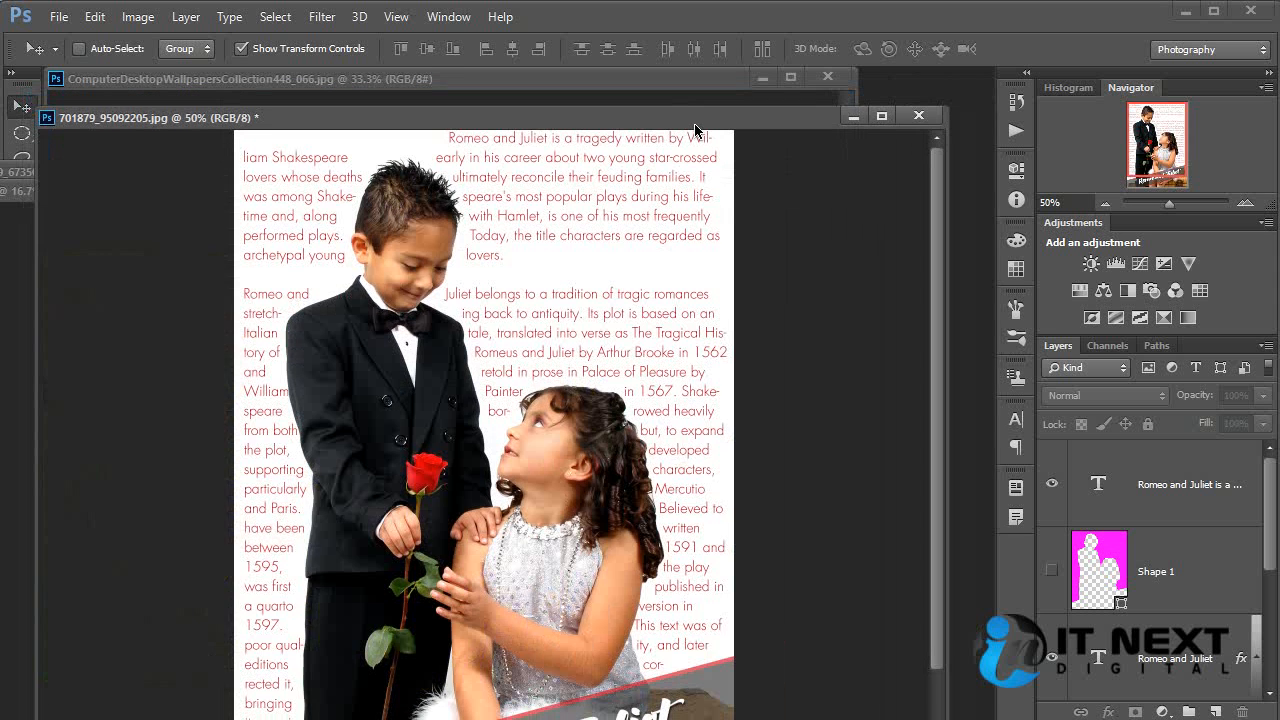